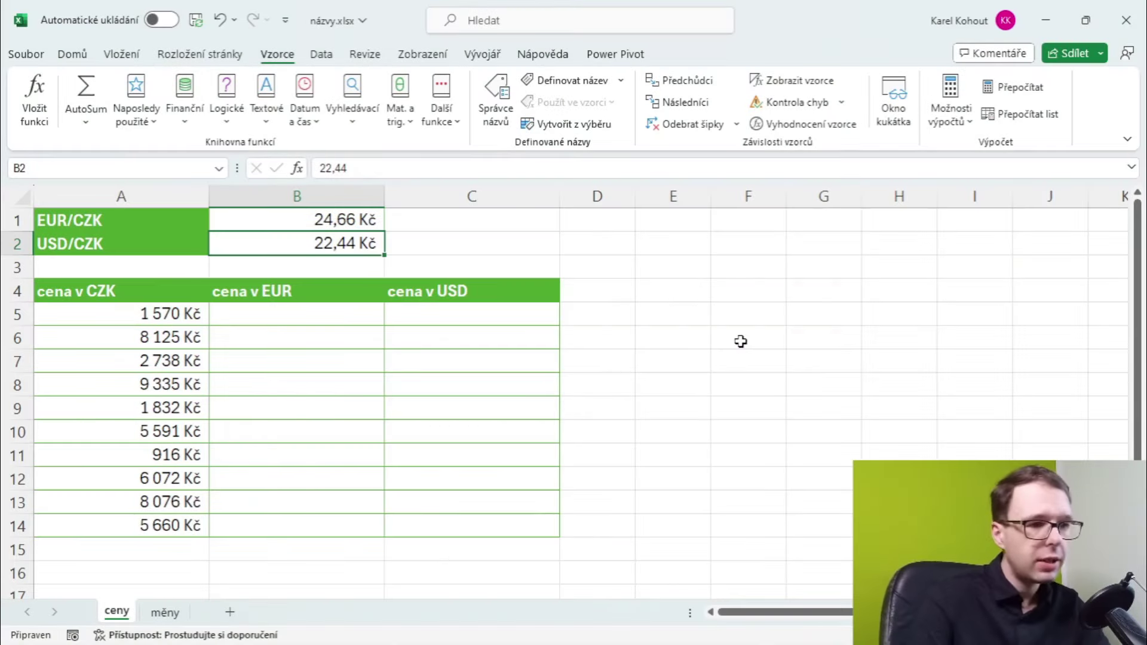
# Step: Look over the CZK prices in column A and the EUR/CZK and USD/CZK rates in B1 and B2
pyautogui.moveTo(116, 309); pyautogui.dragTo(137, 526)
pyautogui.click(326, 316)
pyautogui.click(467, 315)
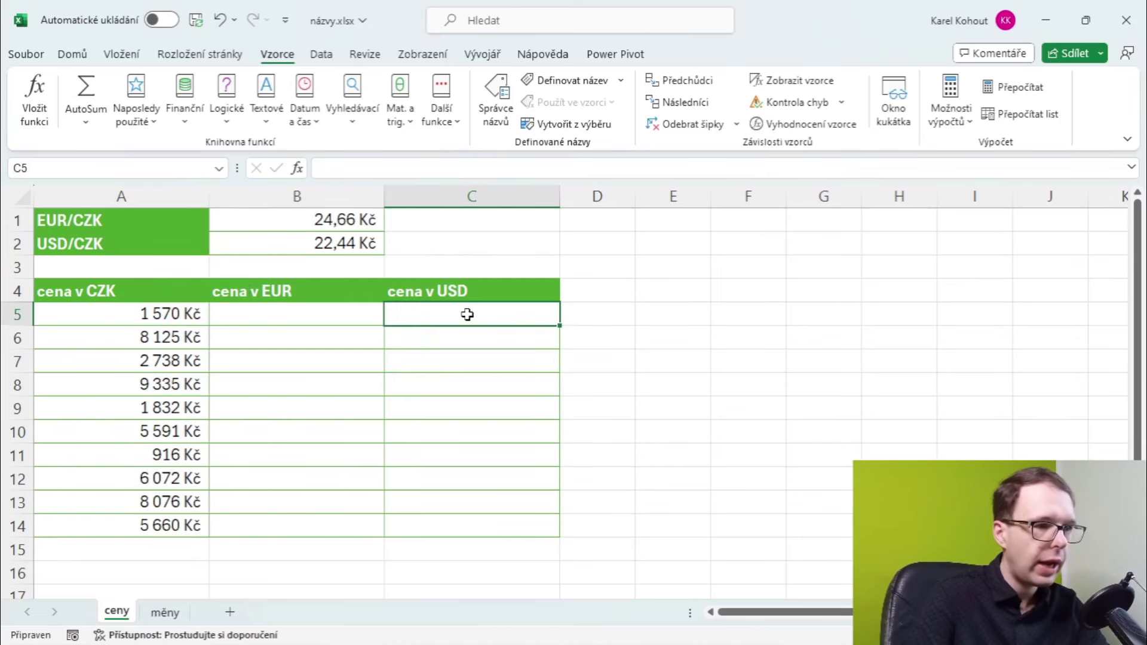
pyautogui.click(323, 222)
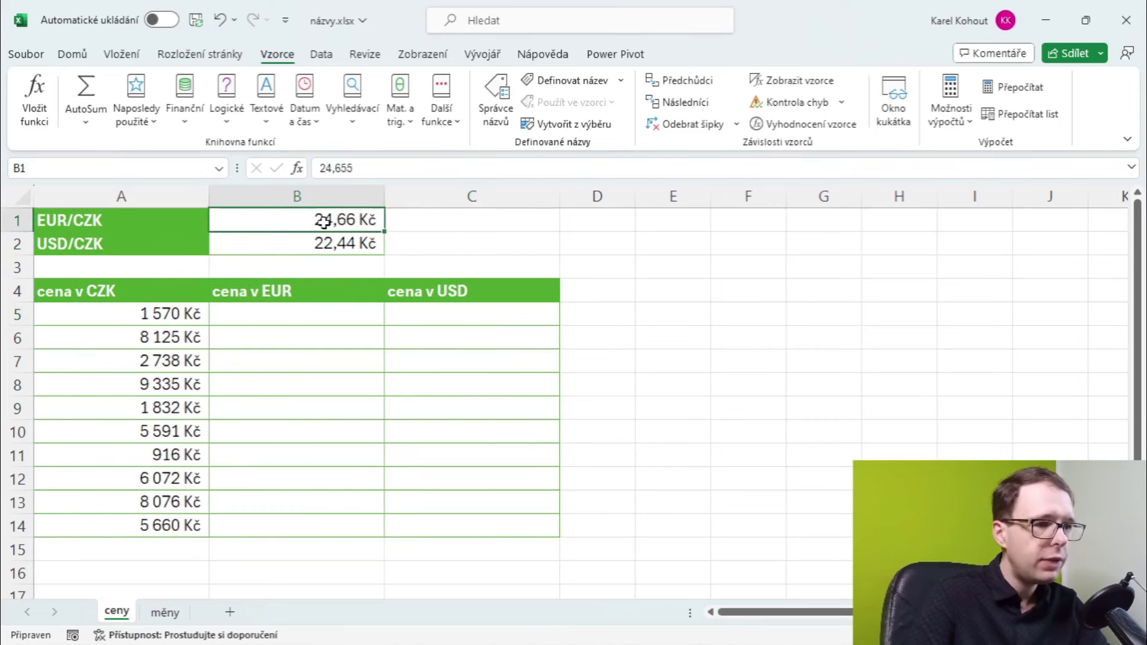
pyautogui.click(291, 247)
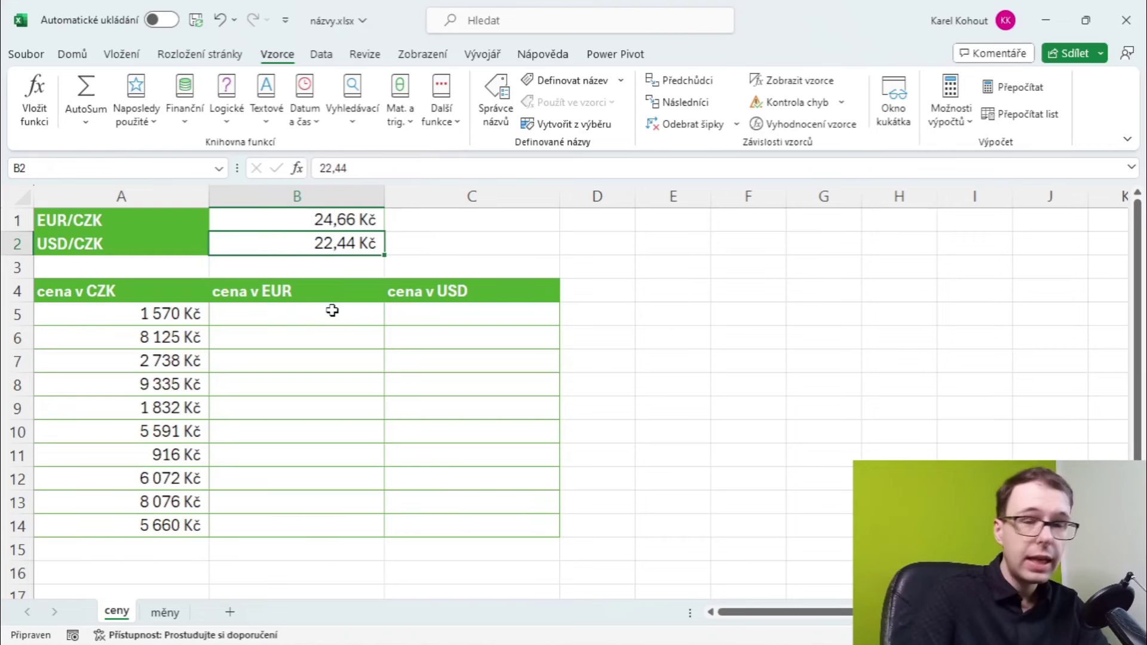
pyautogui.click(284, 219)
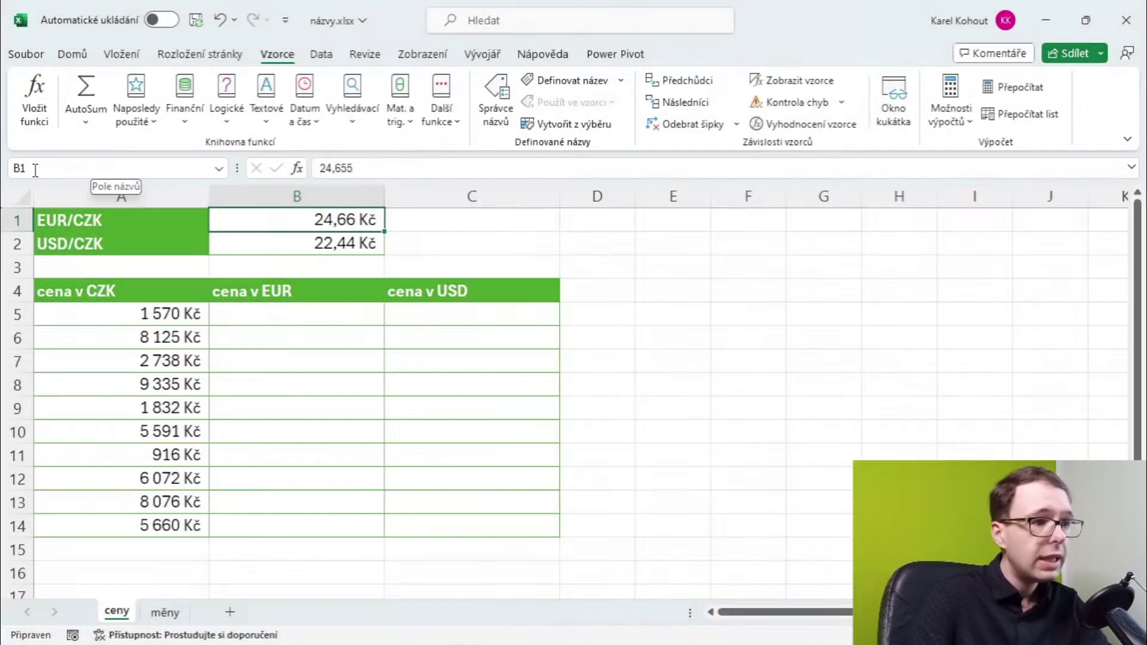
# Step: Name cell B1 kurz_eura using the Name Box
pyautogui.click(35, 170)
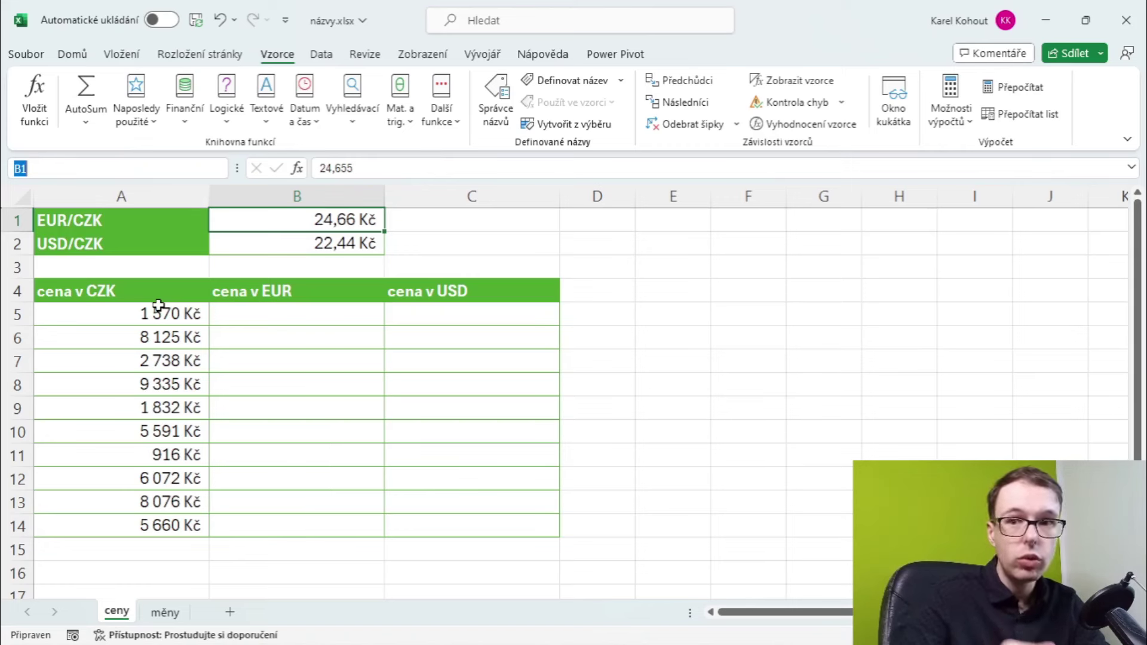
pyautogui.write('kurz')
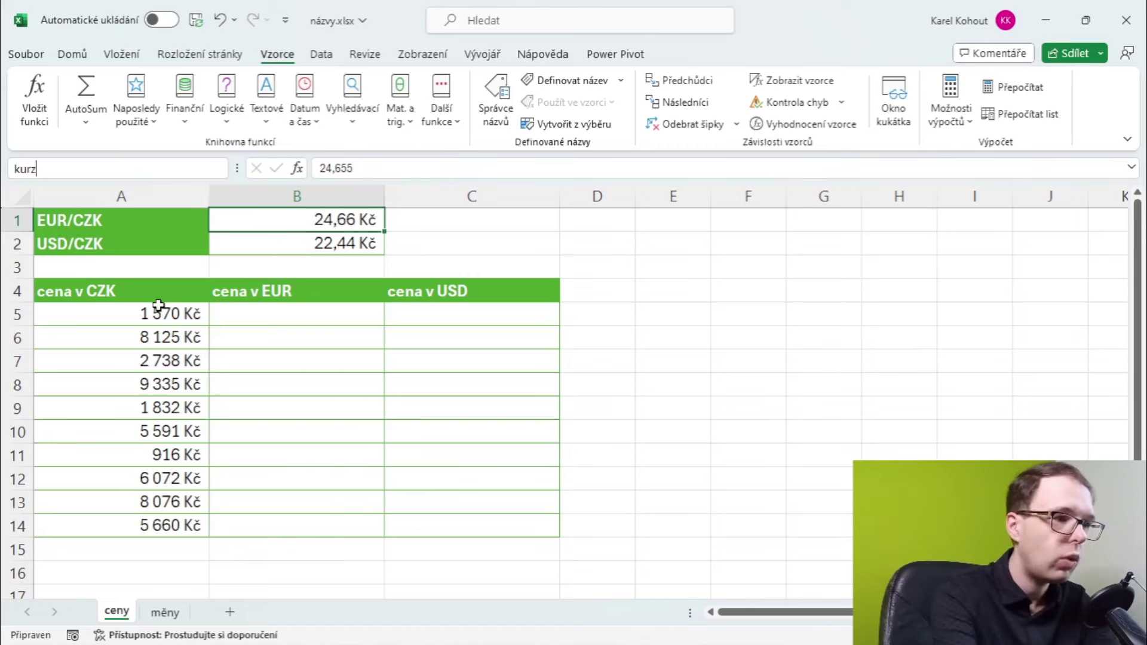
pyautogui.write('_eura')
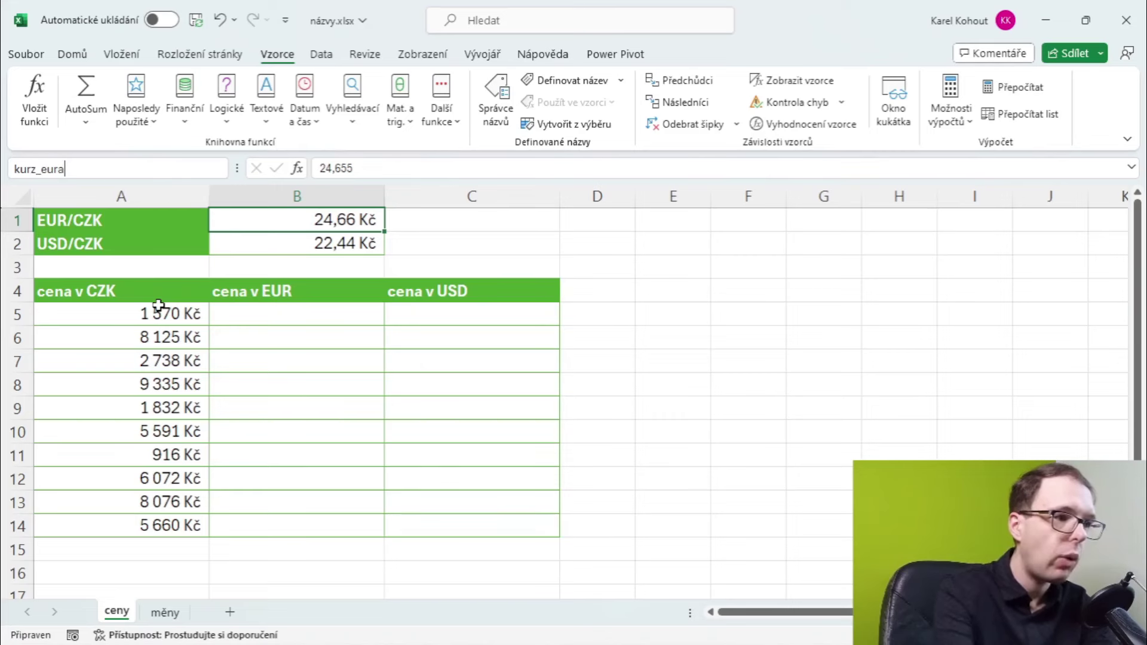
pyautogui.press('Return')
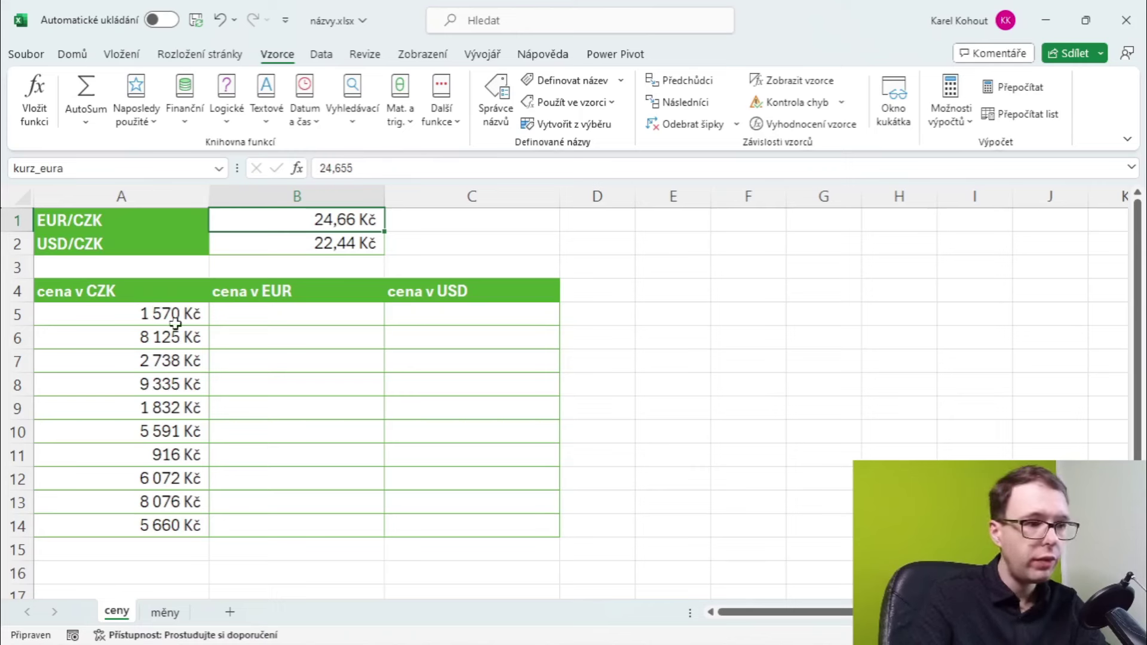
# Step: Enter =A5/kurz_eura in B5, showing 64 Kč as the first euro price
pyautogui.click(267, 309)
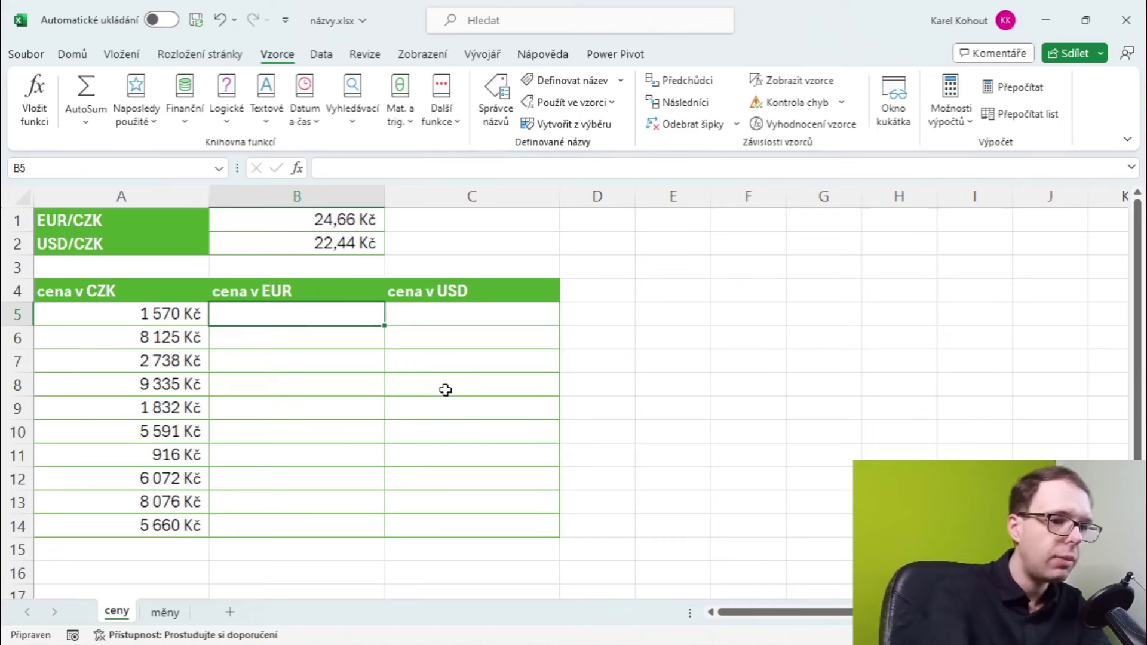
pyautogui.write('=')
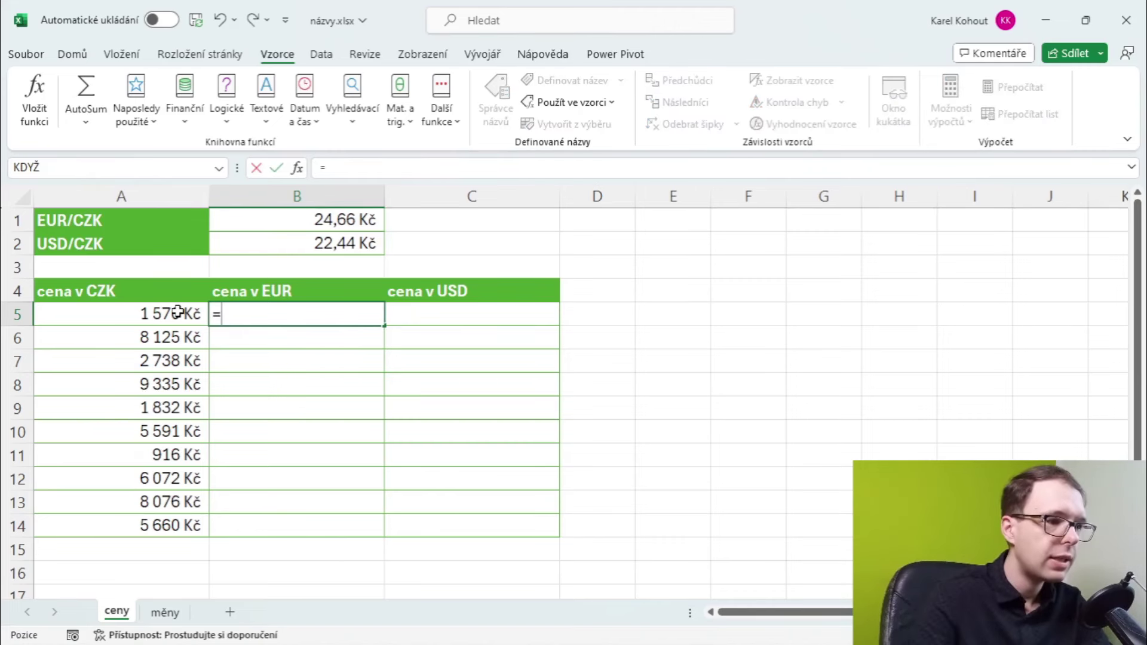
pyautogui.click(179, 312)
pyautogui.write('/')
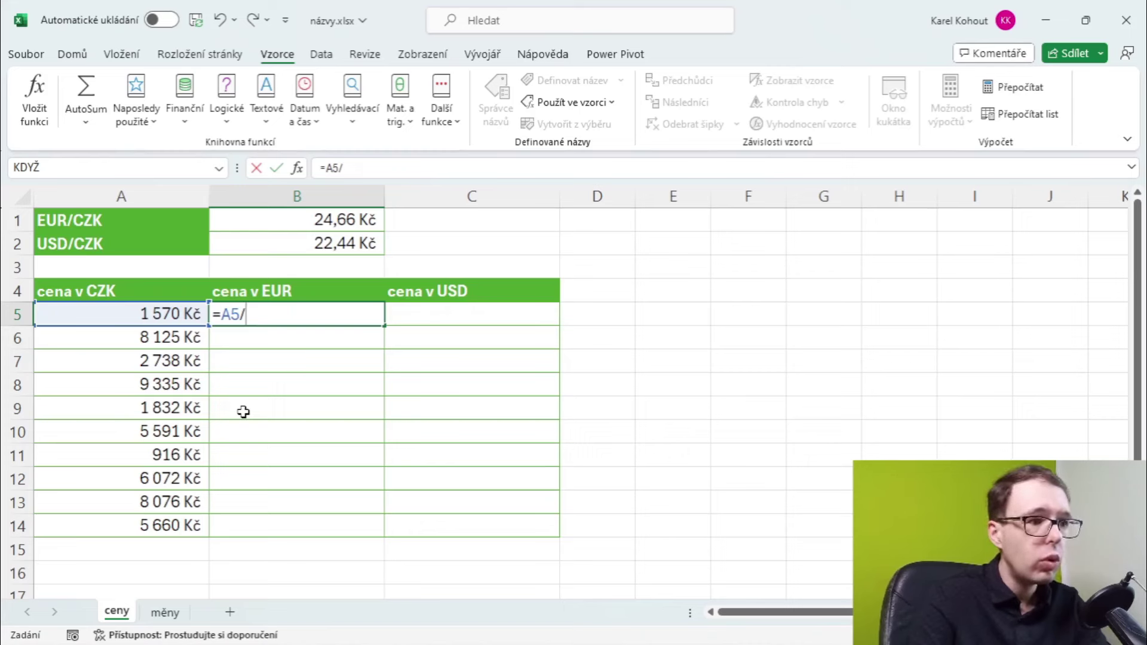
pyautogui.click(287, 222)
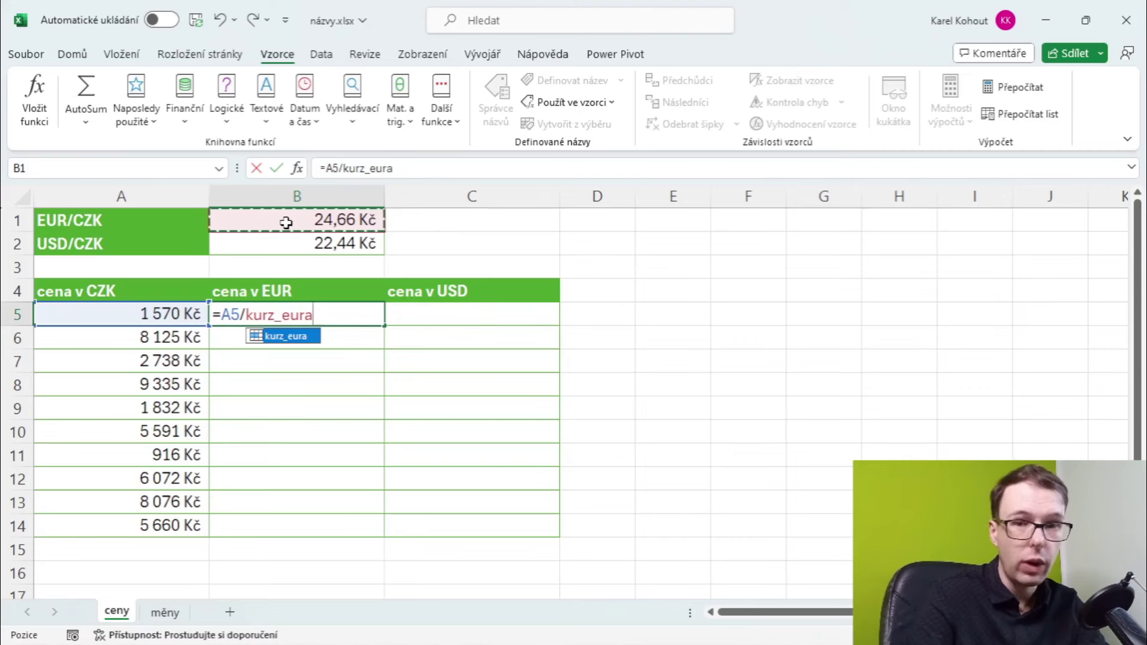
pyautogui.press('Return')
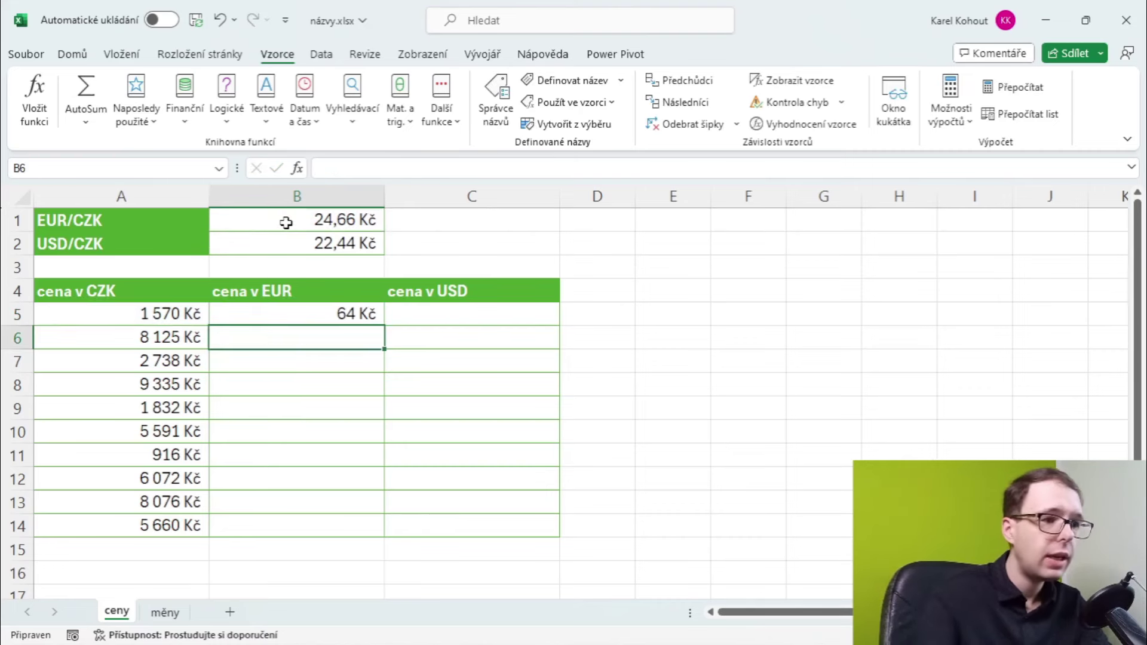
pyautogui.click(339, 319)
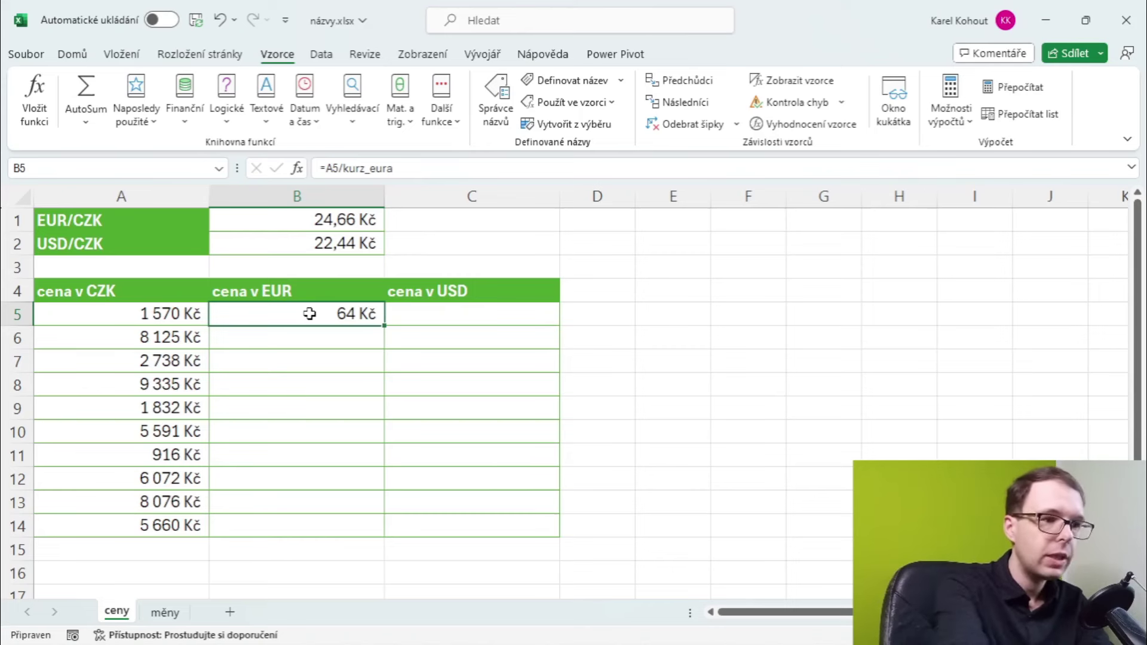
pyautogui.press('Delete')
pyautogui.write('=')
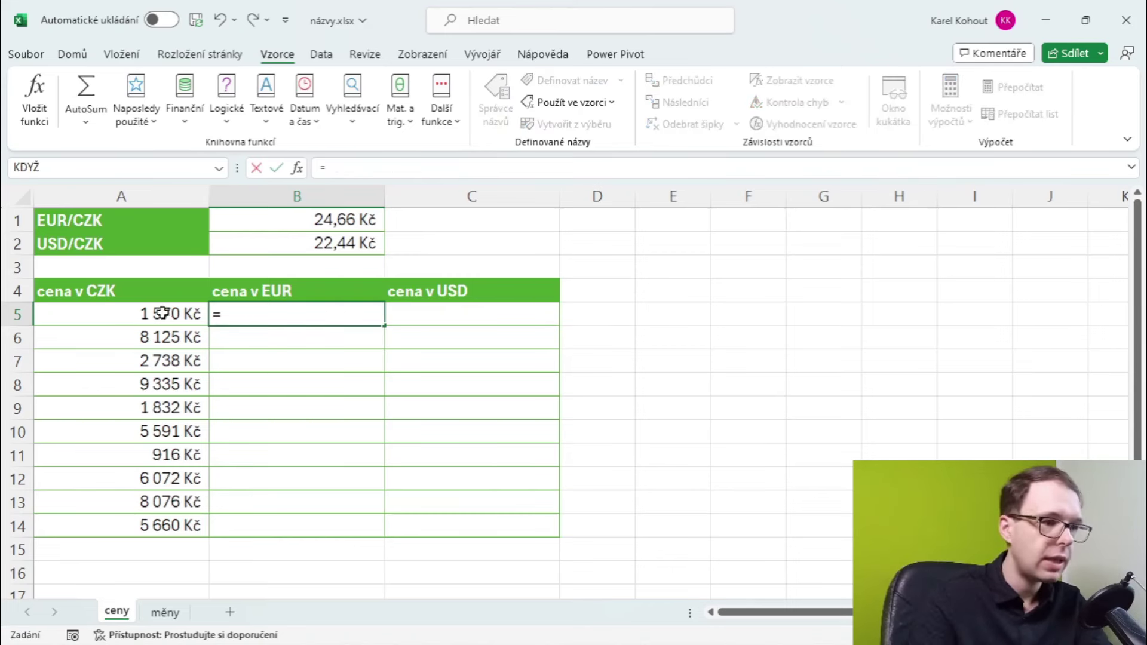
pyautogui.click(161, 312)
pyautogui.write('/')
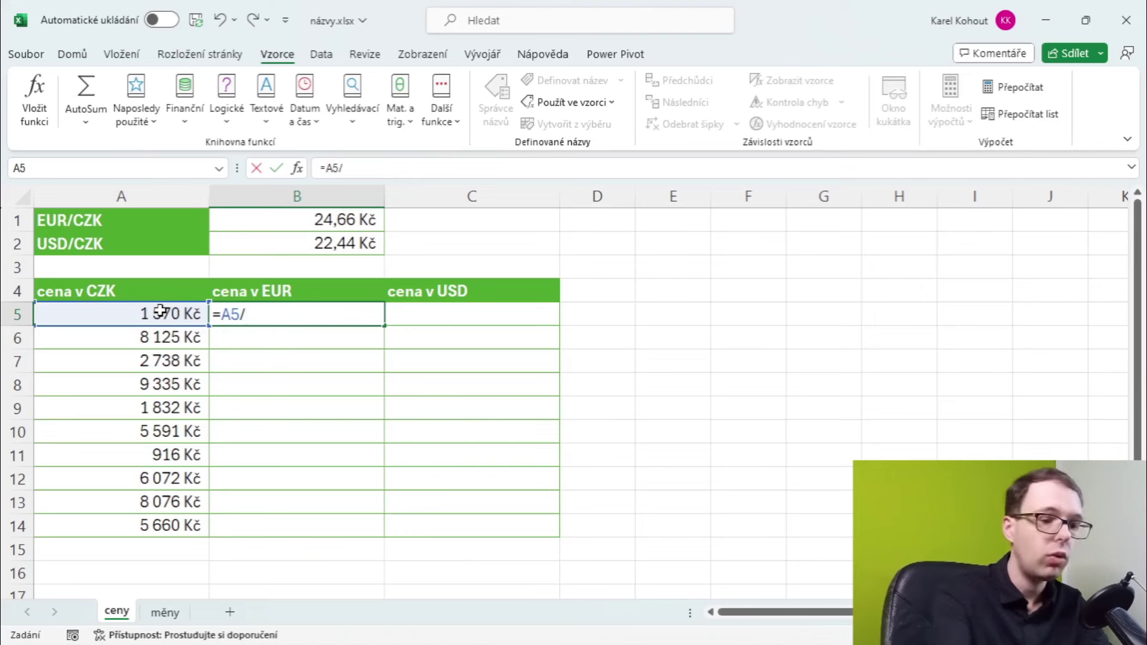
pyautogui.write('k')
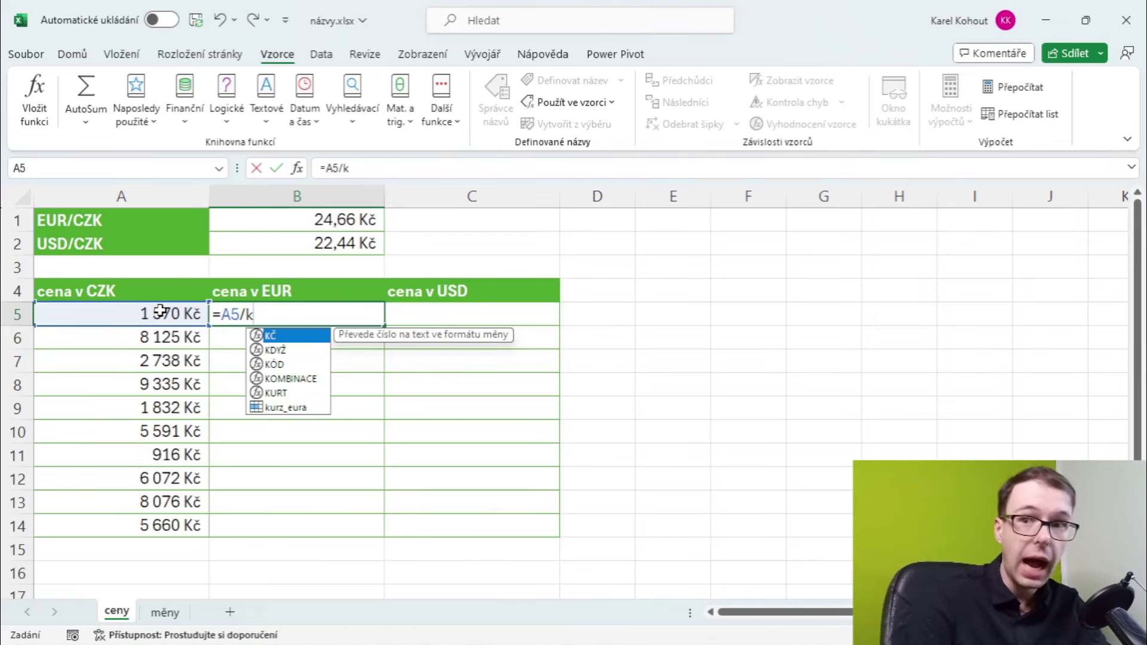
pyautogui.doubleClick(276, 409)
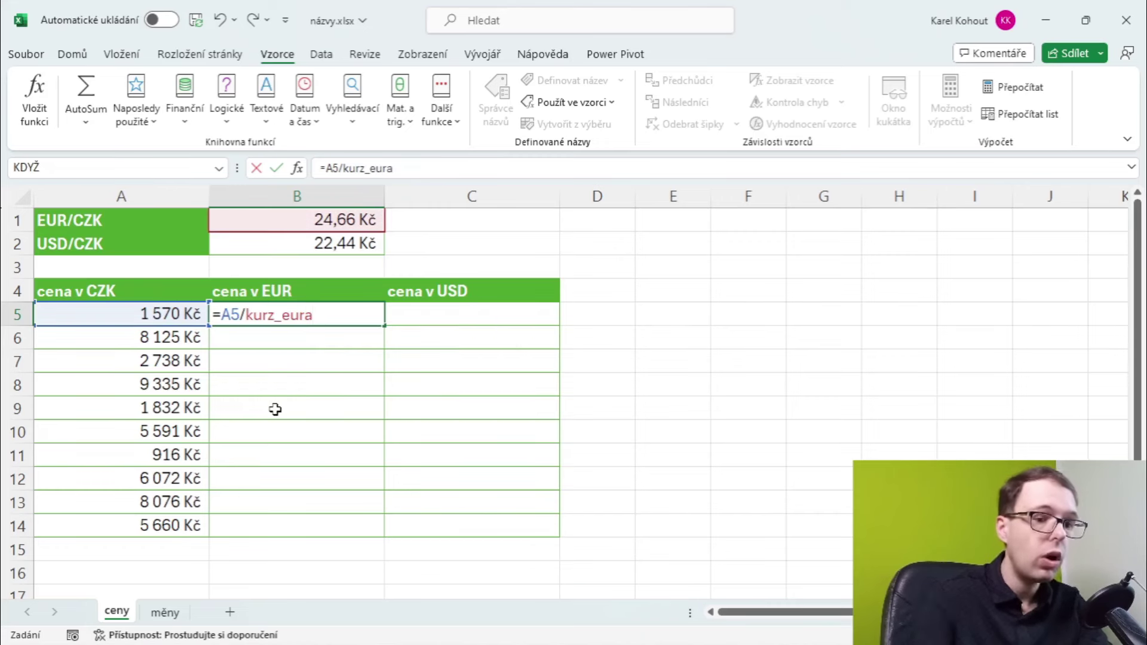
pyautogui.press('Return')
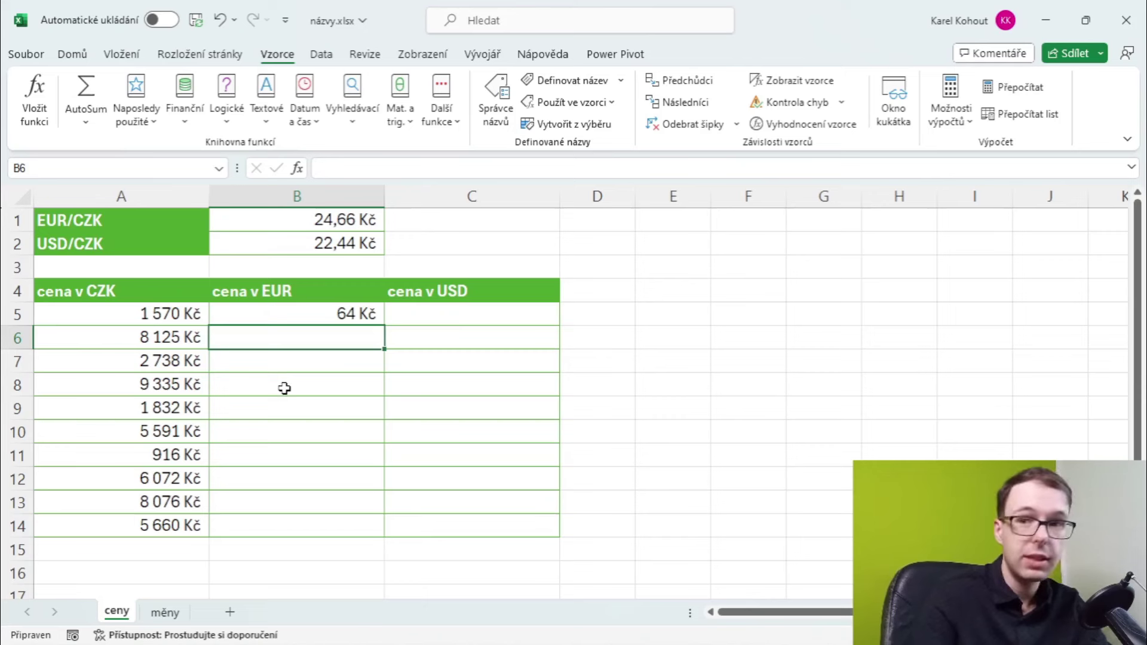
pyautogui.click(277, 312)
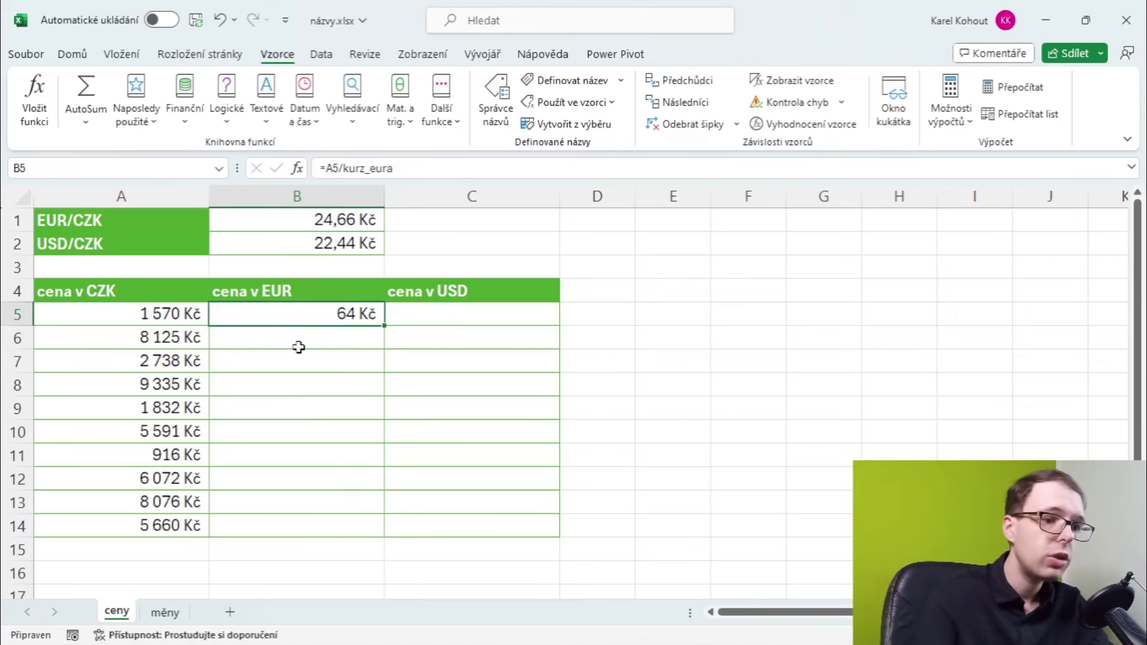
pyautogui.press('Delete')
pyautogui.write('=')
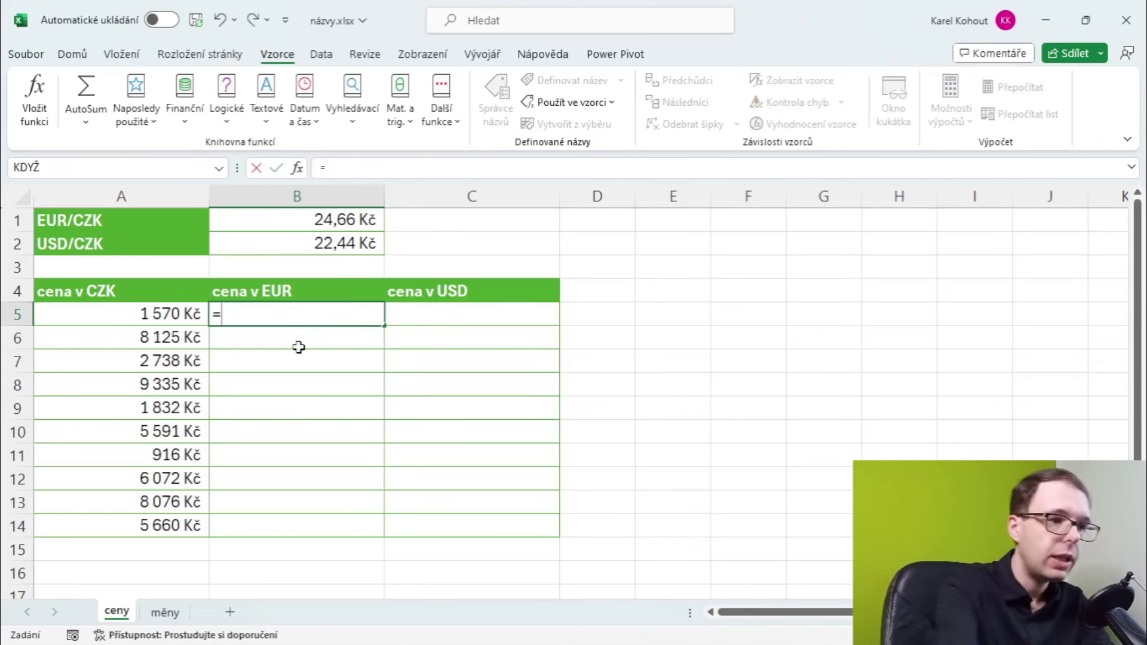
pyautogui.click(167, 313)
pyautogui.write('/')
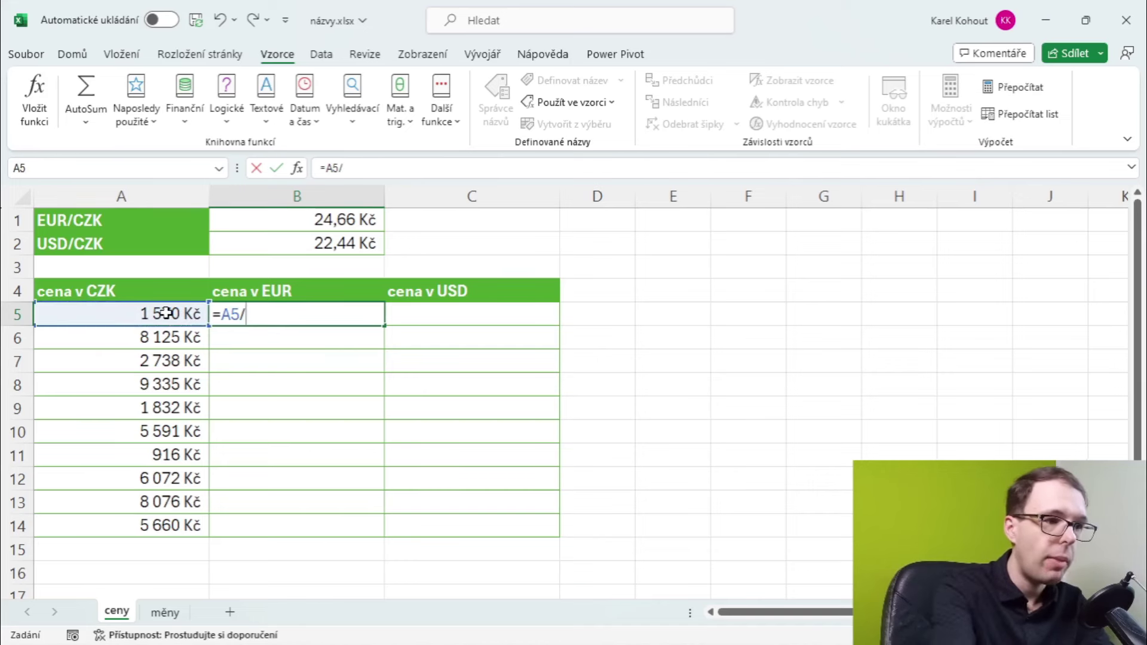
pyautogui.press('F3')
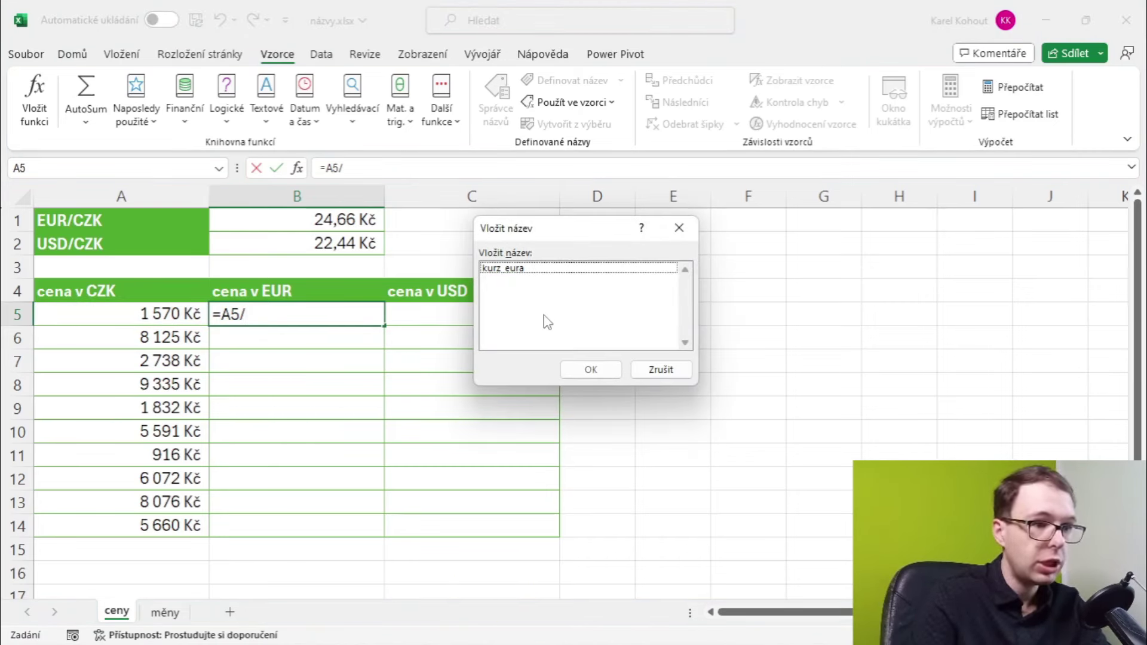
pyautogui.doubleClick(529, 274)
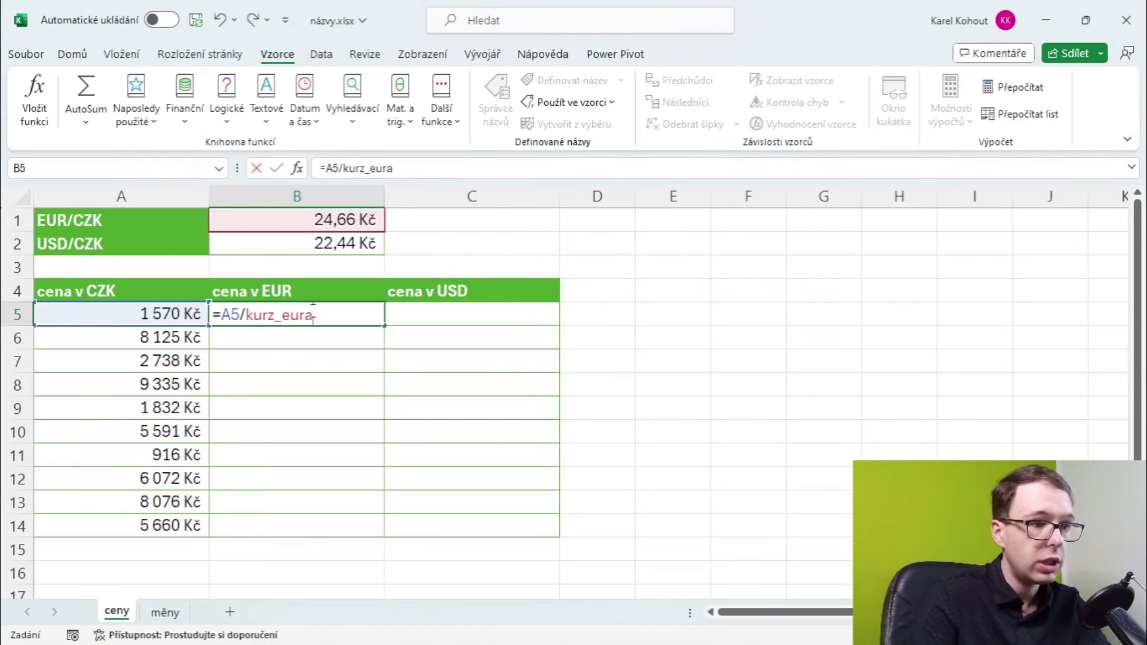
pyautogui.press('Return')
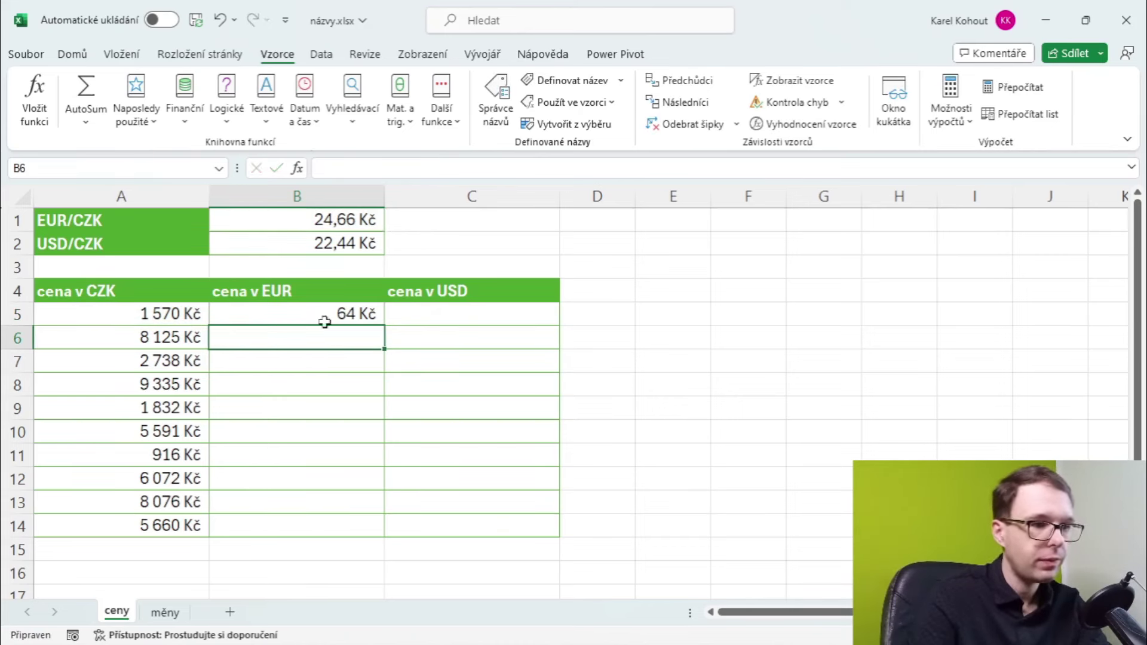
pyautogui.click(324, 322)
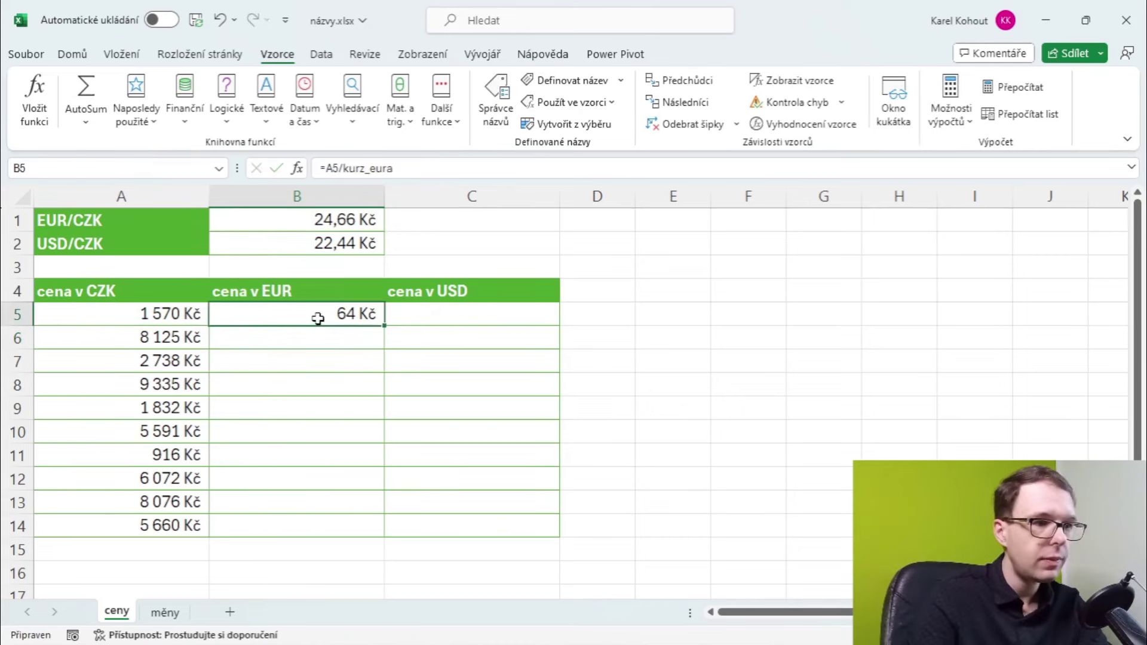
# Step: Fill the B5 formula down to B14 without formatting and apply euro accounting format
pyautogui.doubleClick(383, 327)
pyautogui.click(399, 548)
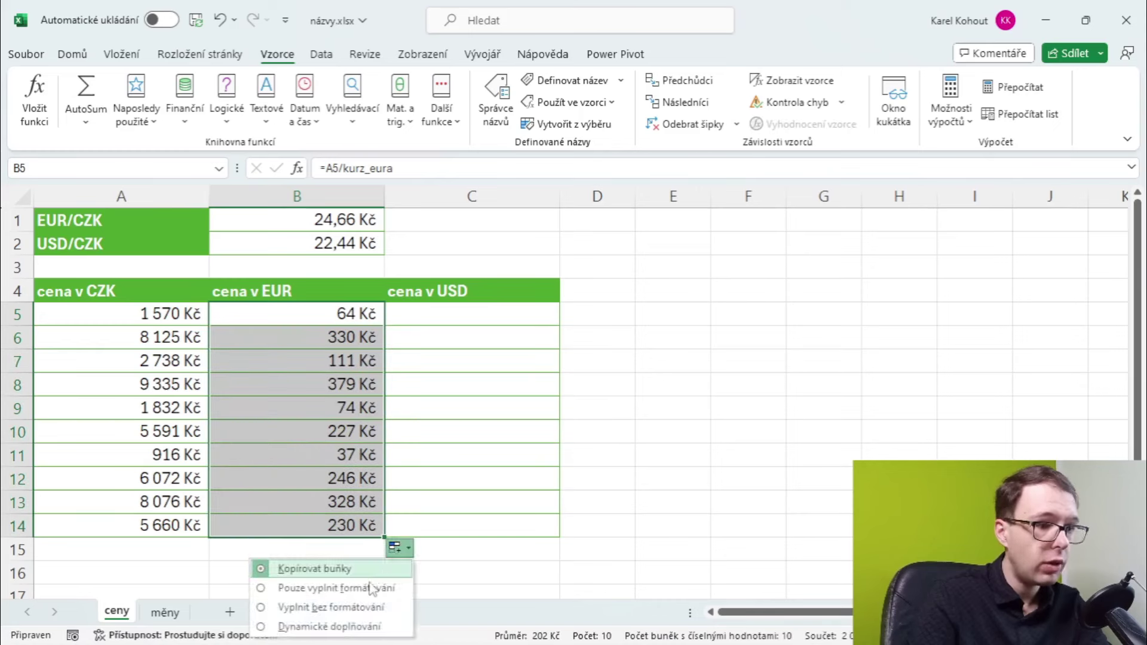
pyautogui.click(350, 616)
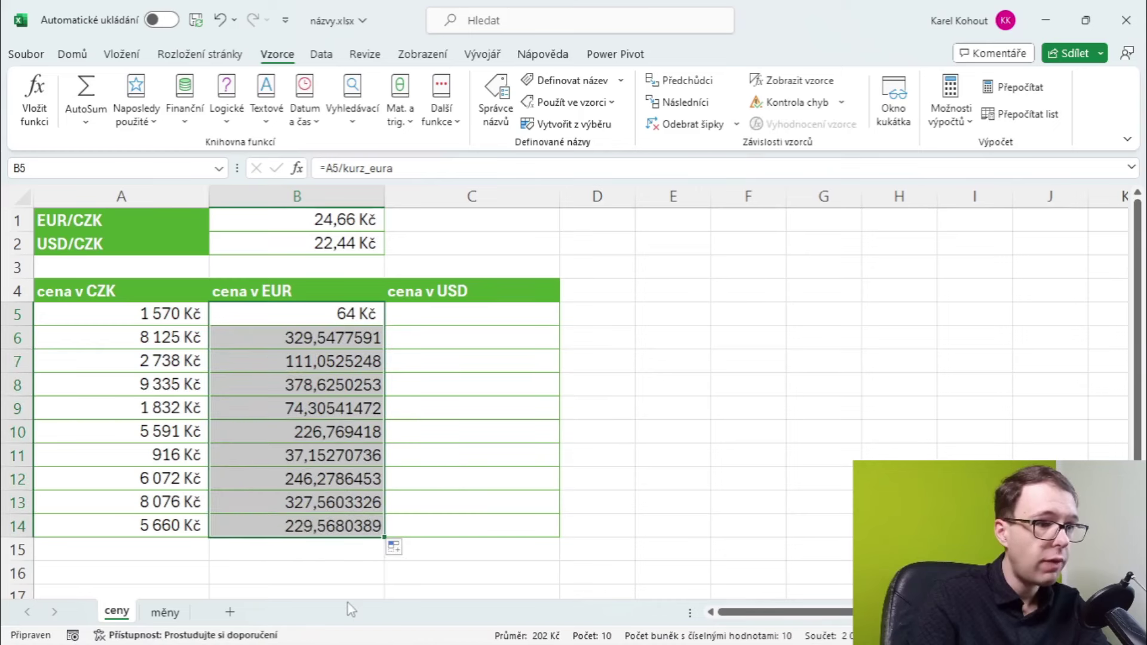
pyautogui.click(72, 54)
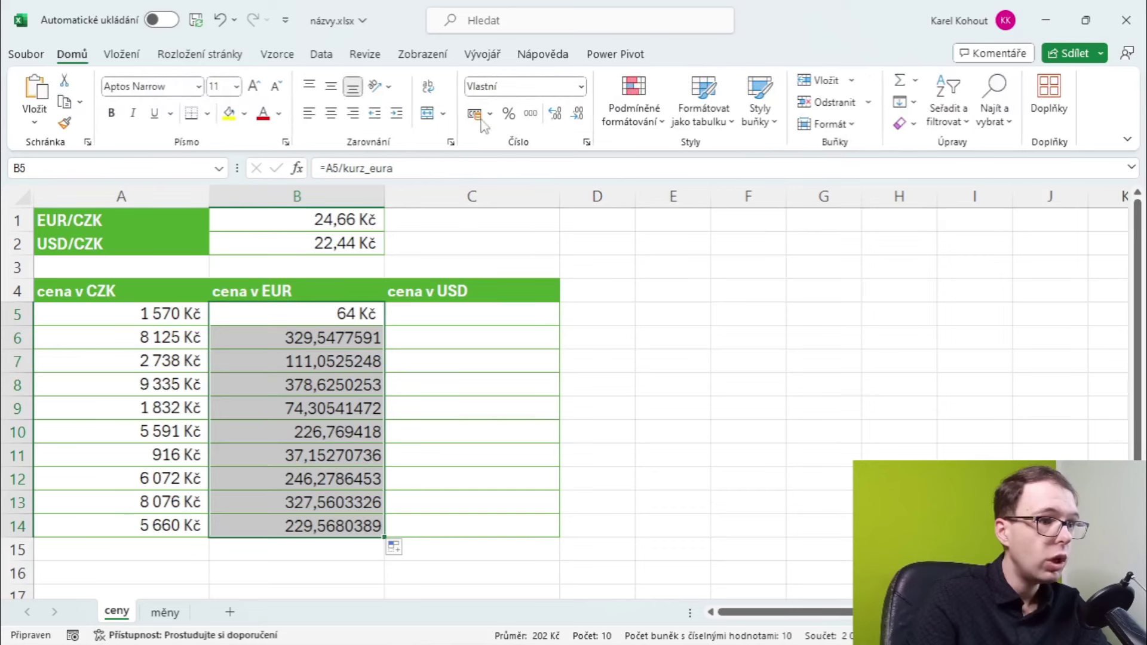
pyautogui.click(490, 113)
pyautogui.click(529, 160)
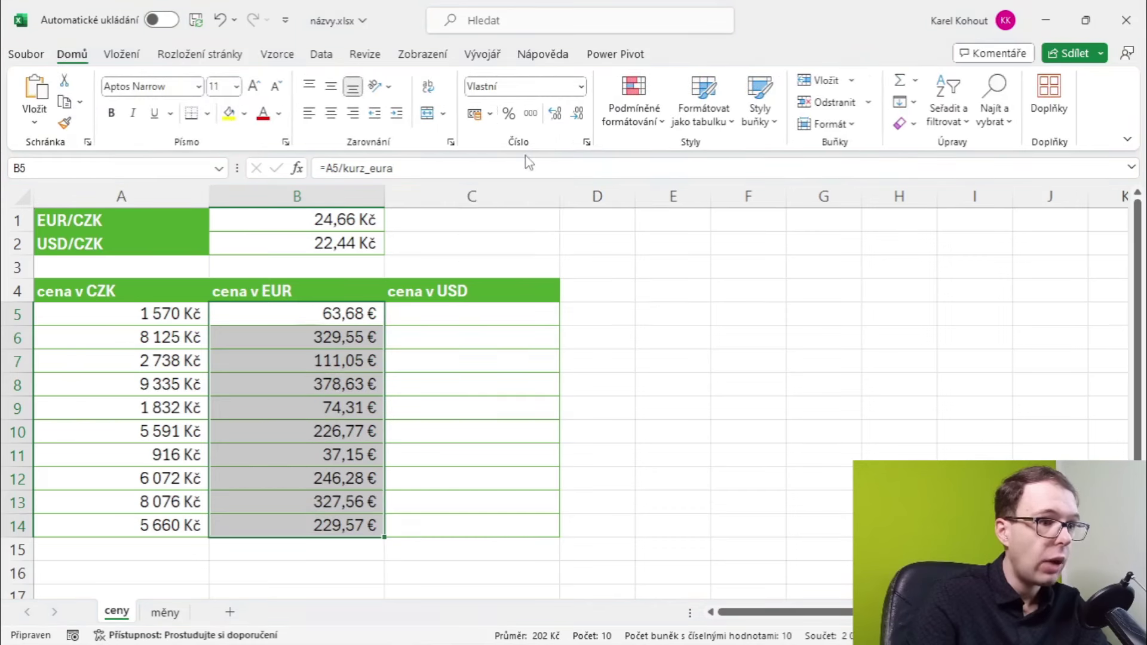
# Step: Check that the B11 formula divides its CZK price by kurz_eura
pyautogui.click(338, 459)
pyautogui.doubleClick(338, 459)
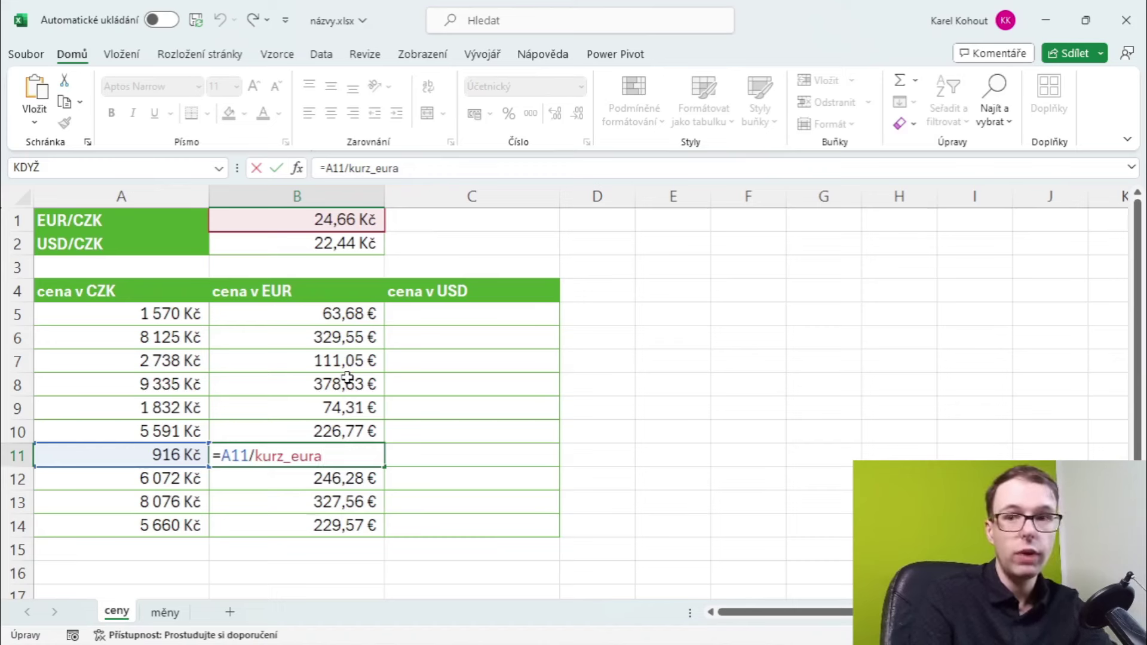
pyautogui.hotkey('ctrl', 'Return')
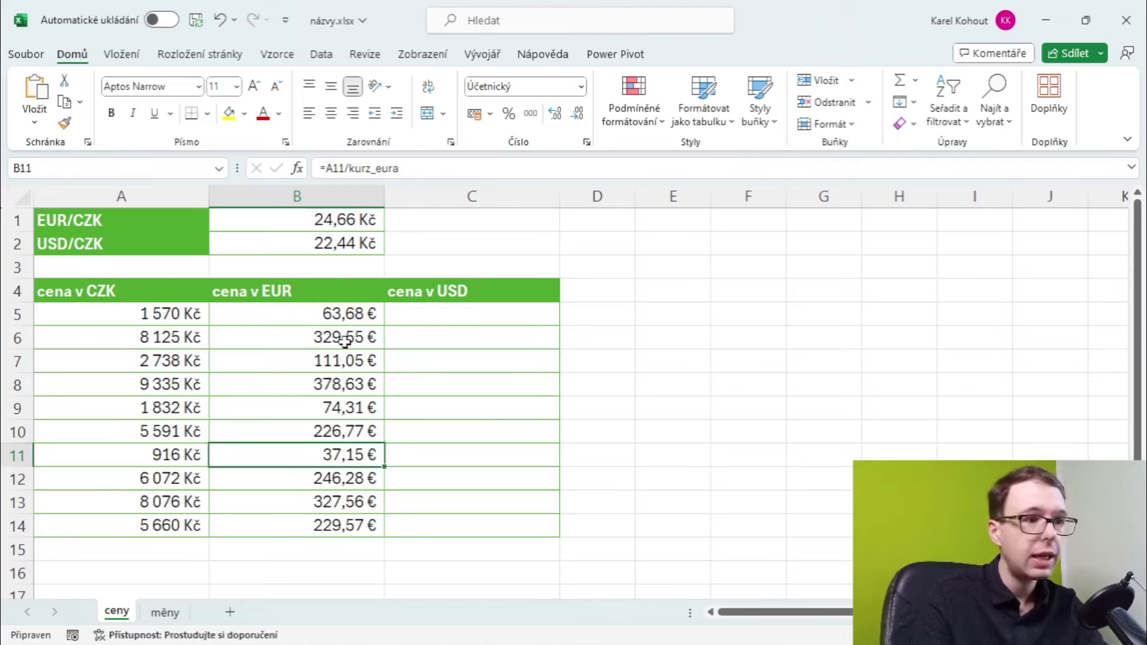
pyautogui.click(281, 60)
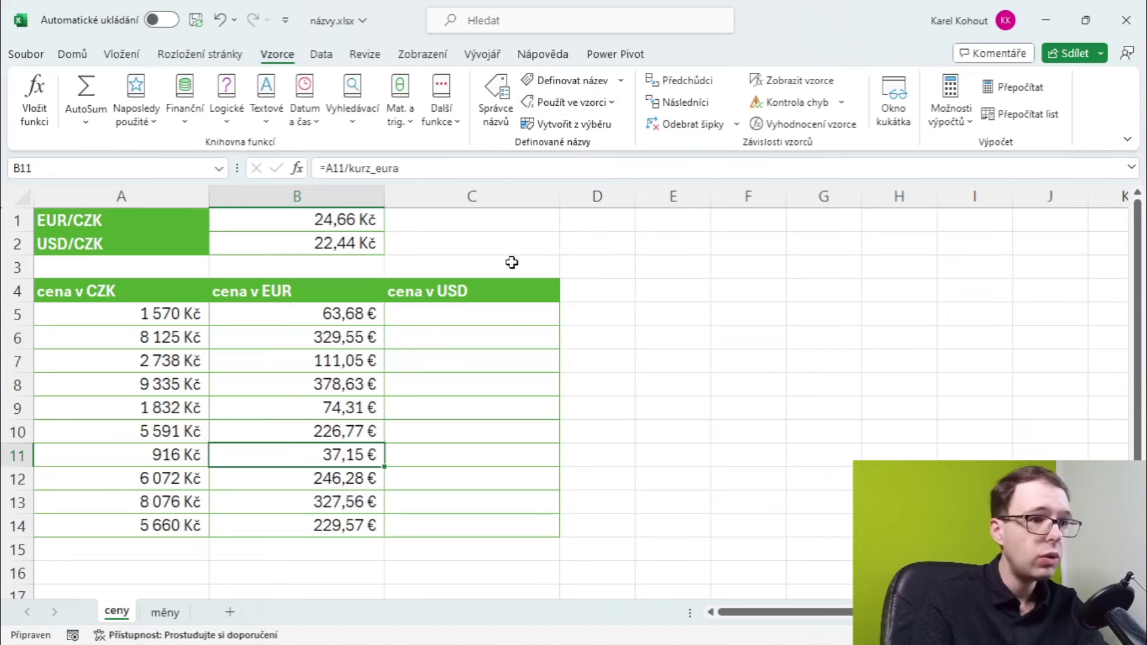
# Step: Define the name kurz_dolaru for the USD/CZK rate in B2 with Define Name
pyautogui.click(293, 242)
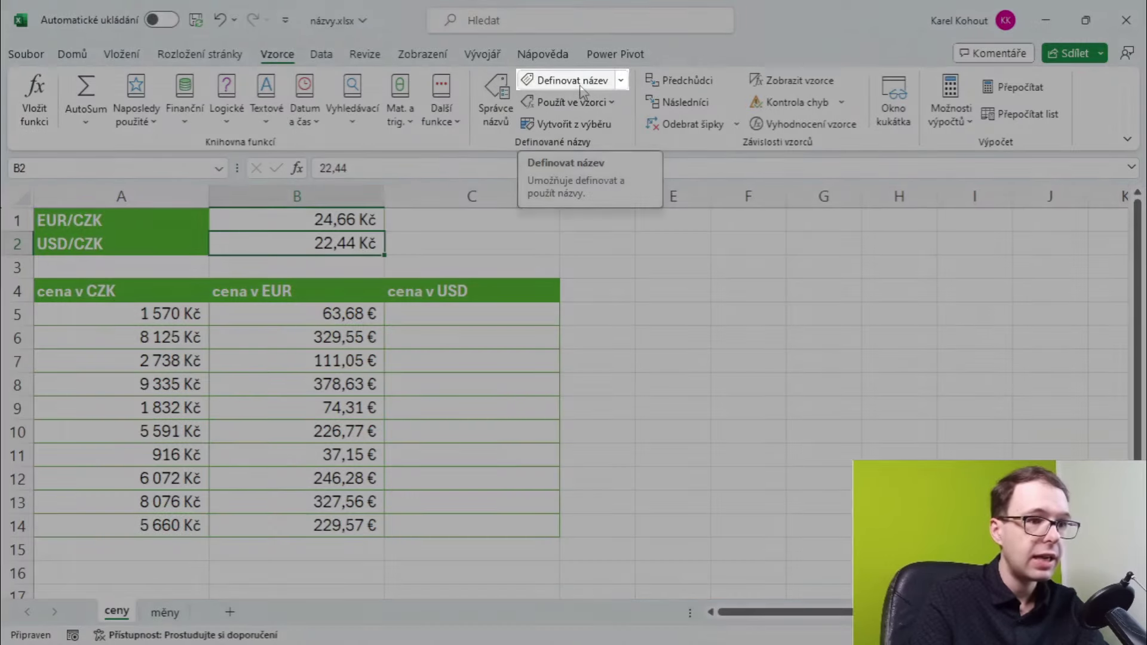
pyautogui.click(572, 80)
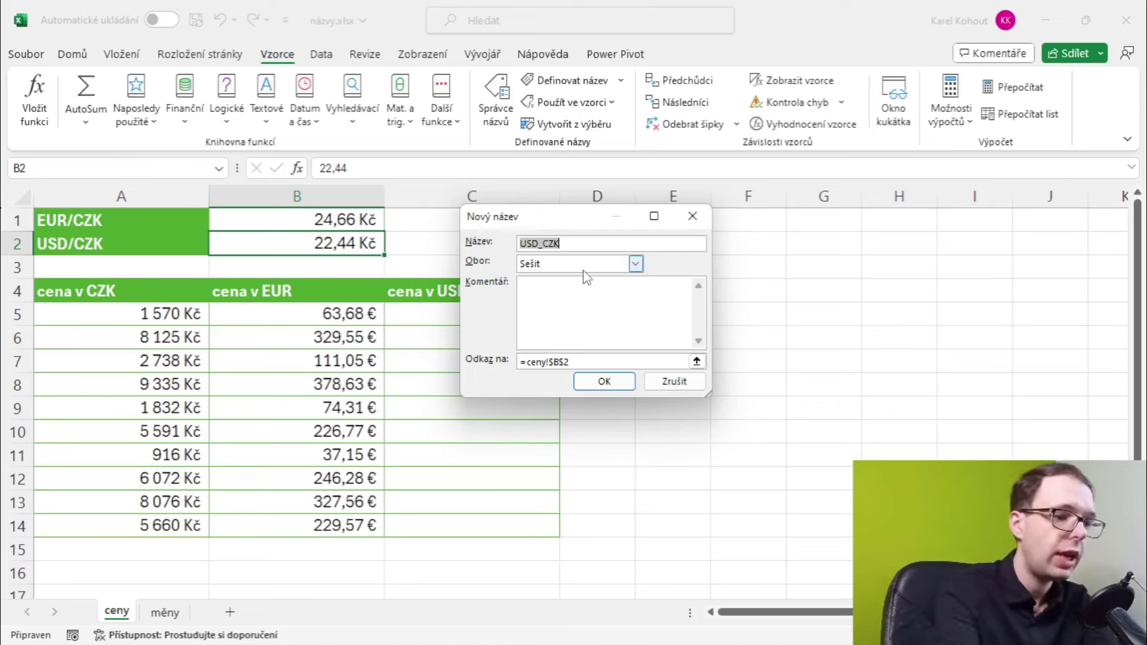
pyautogui.write('kurz')
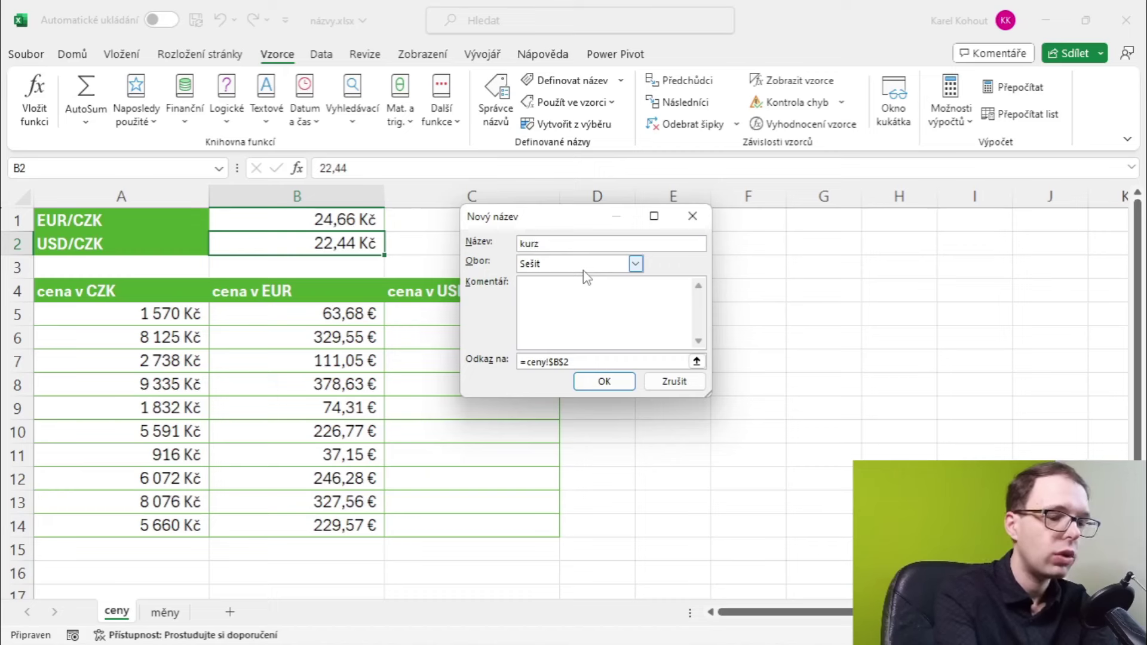
pyautogui.write('_dolaru')
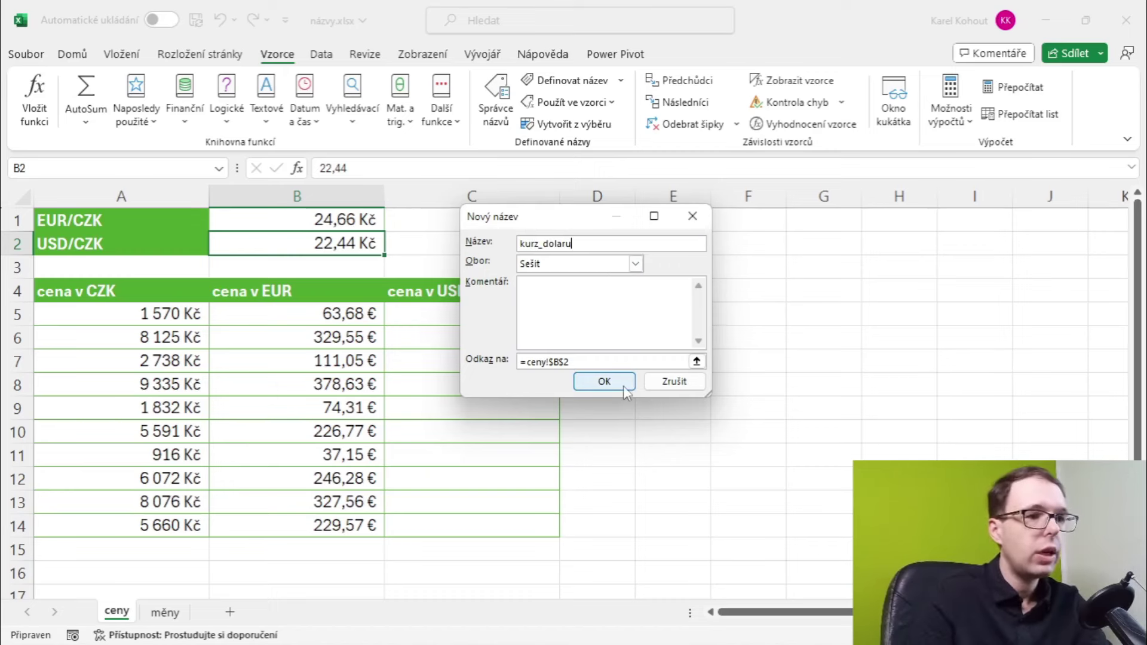
pyautogui.click(624, 388)
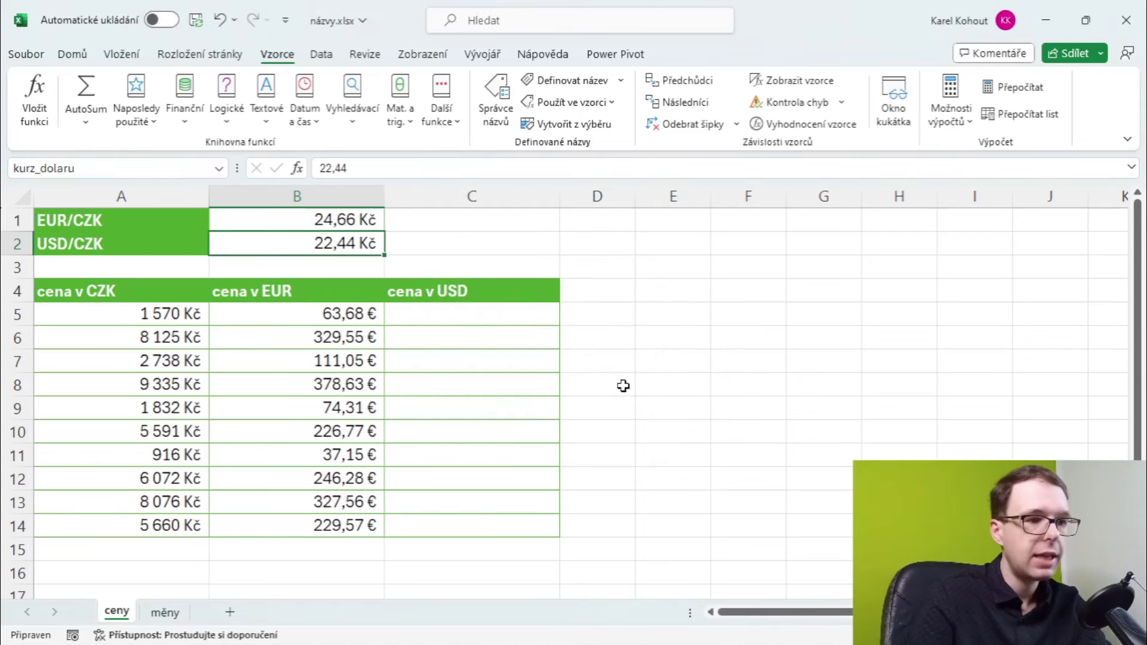
pyautogui.click(507, 315)
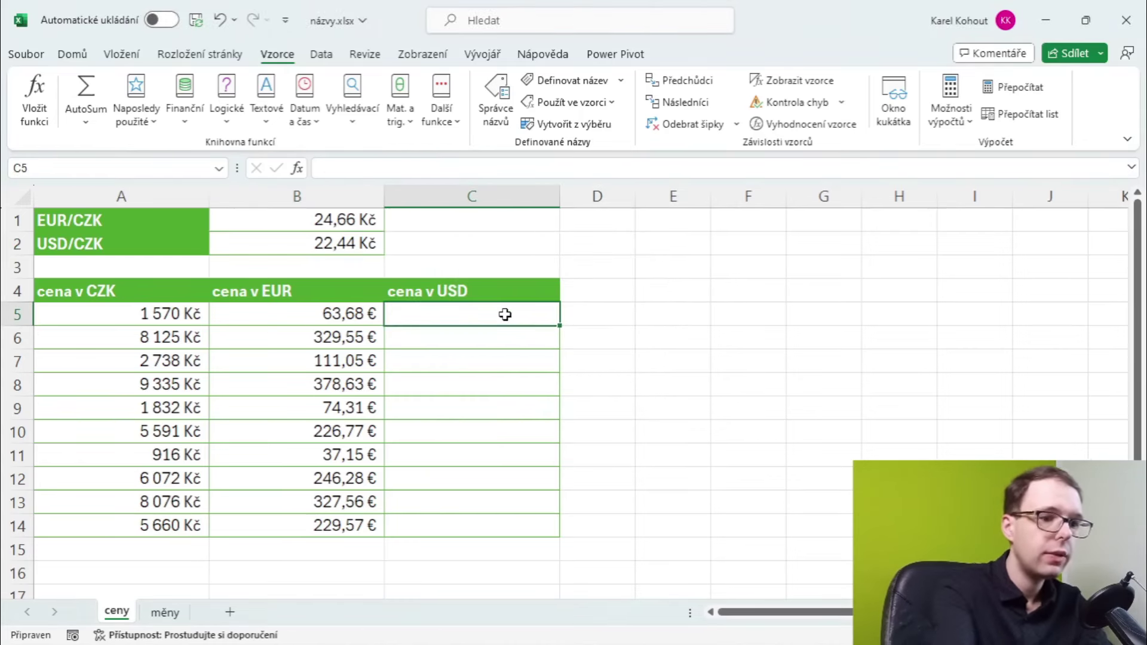
# Step: Enter =A5/kurz_dolaru in C5, inserting the name from Use in Formula
pyautogui.write('=')
pyautogui.click(136, 317)
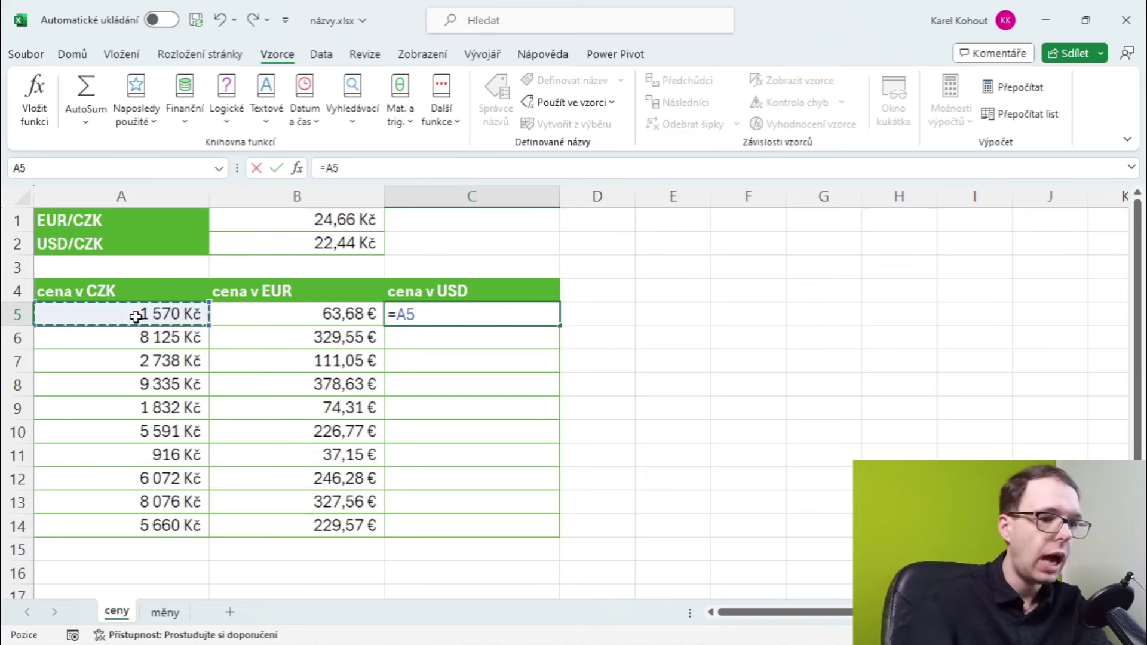
pyautogui.write('/')
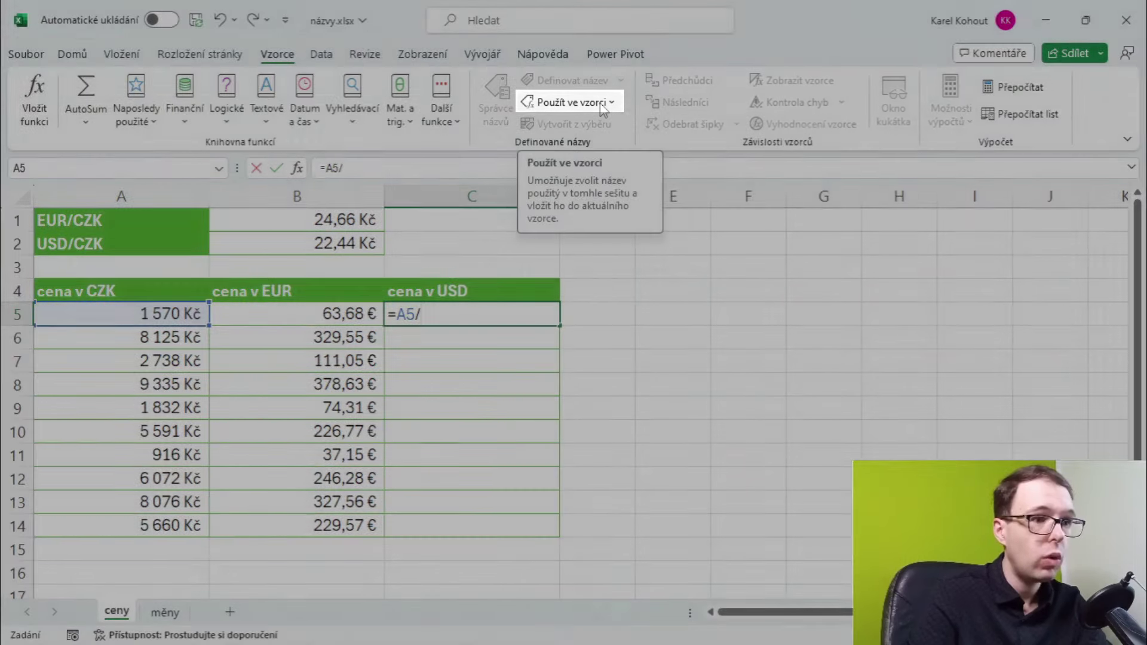
pyautogui.click(604, 108)
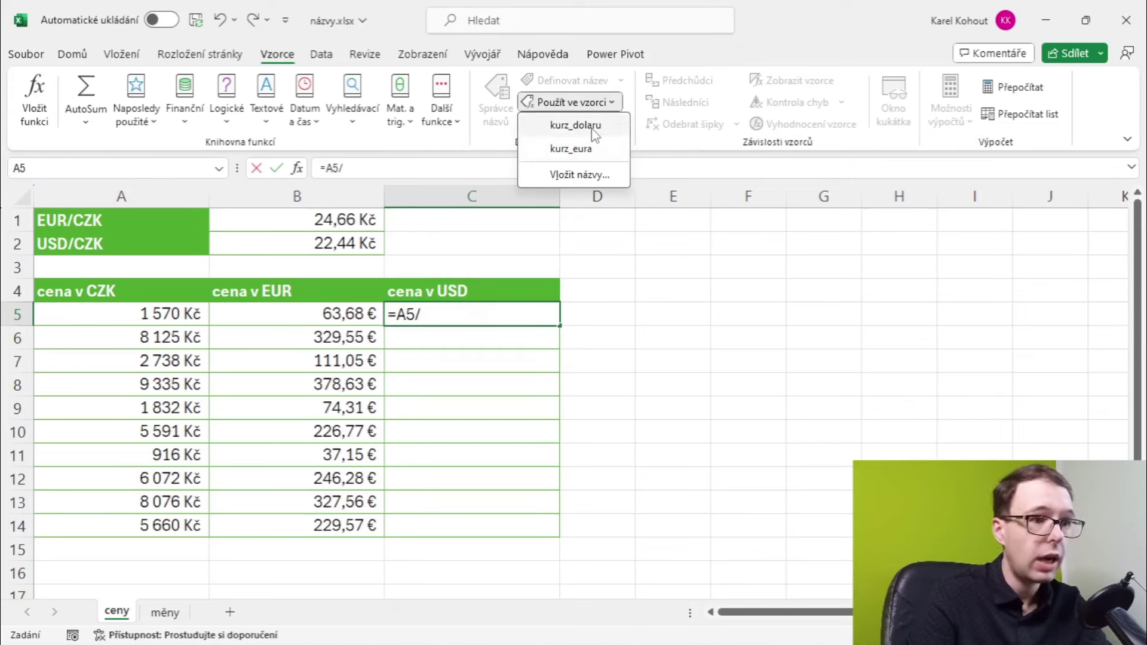
pyautogui.click(595, 126)
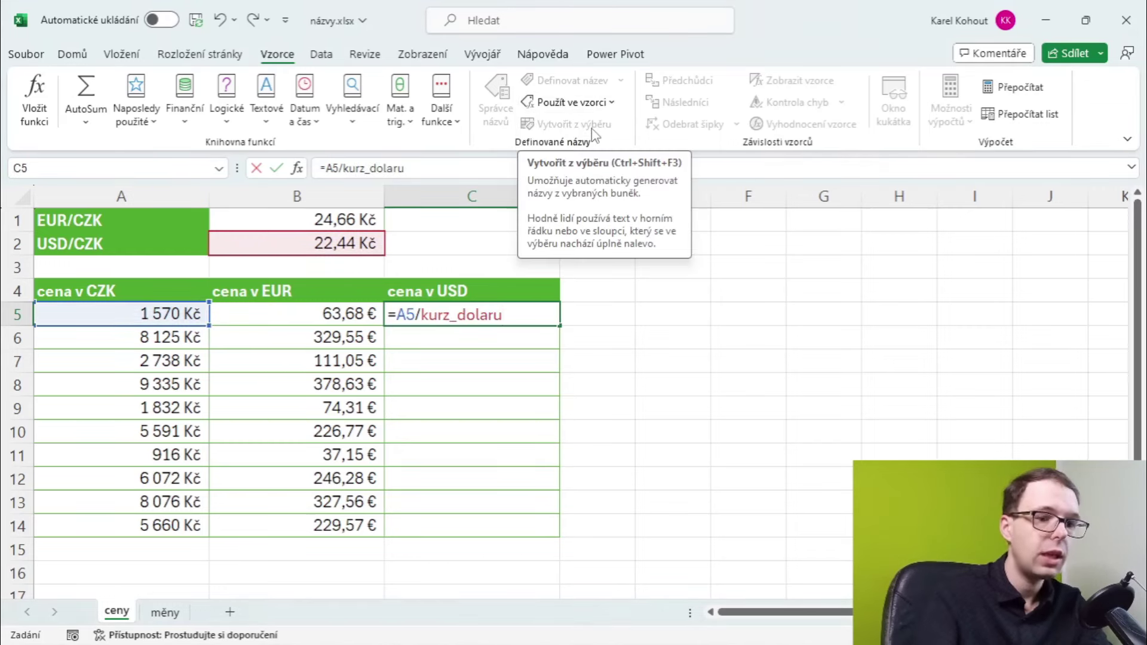
pyautogui.press('Return')
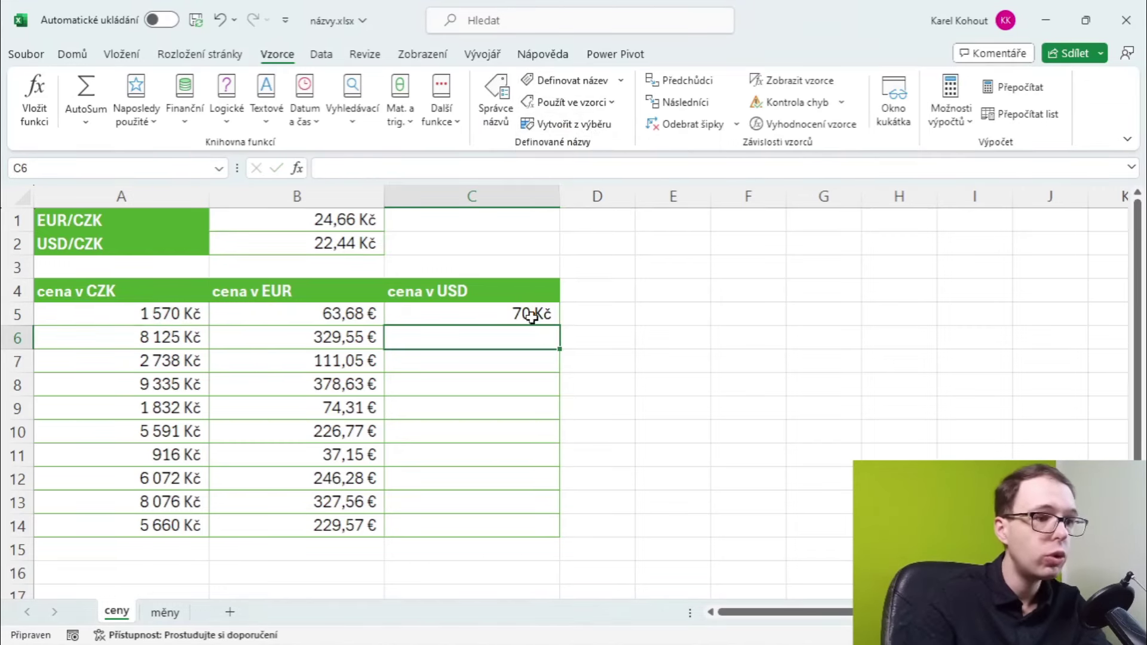
# Step: Fill C5 down to C14 without formatting and apply dollar accounting format
pyautogui.click(535, 315)
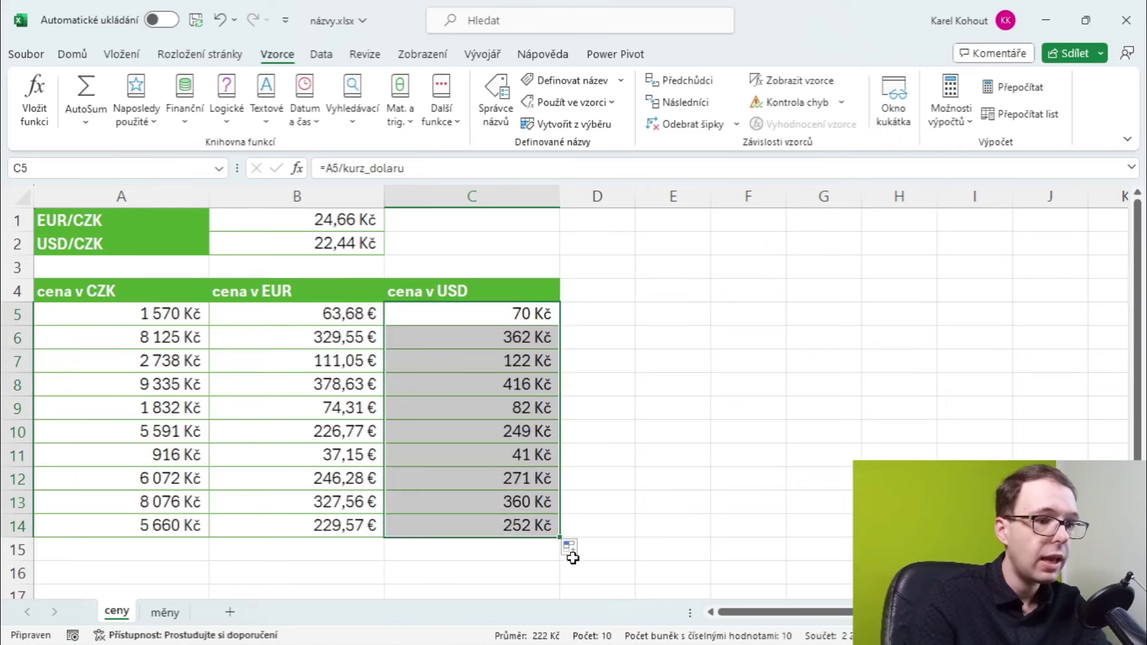
pyautogui.moveTo(563, 325); pyautogui.dragTo(568, 535)
pyautogui.click(570, 548)
pyautogui.click(506, 608)
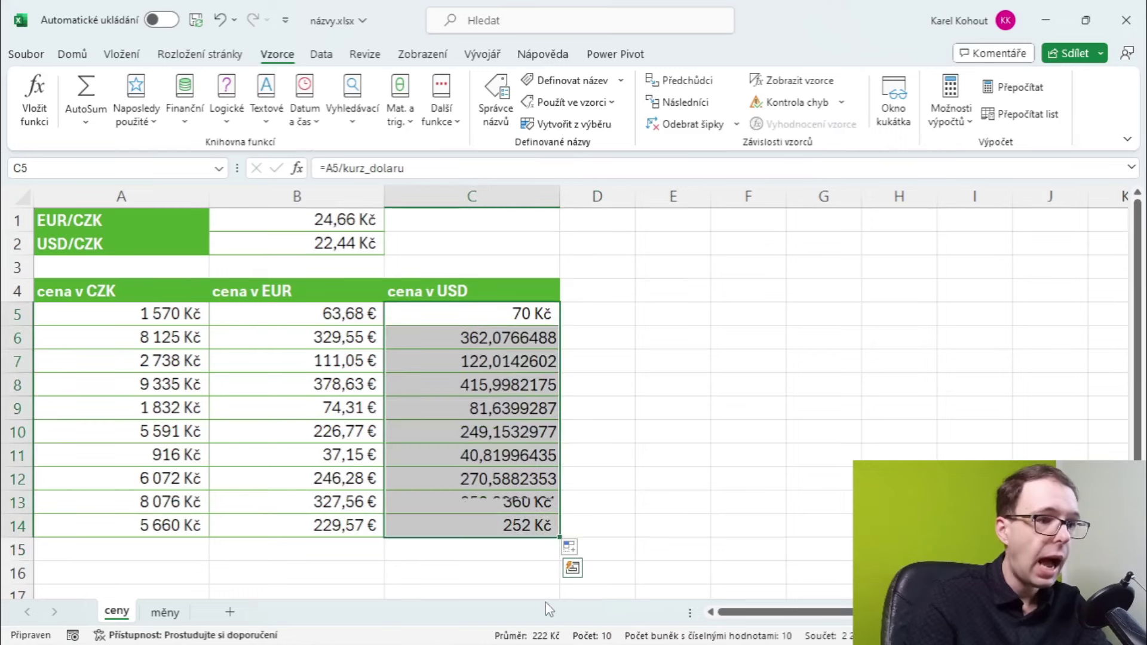
pyautogui.click(72, 55)
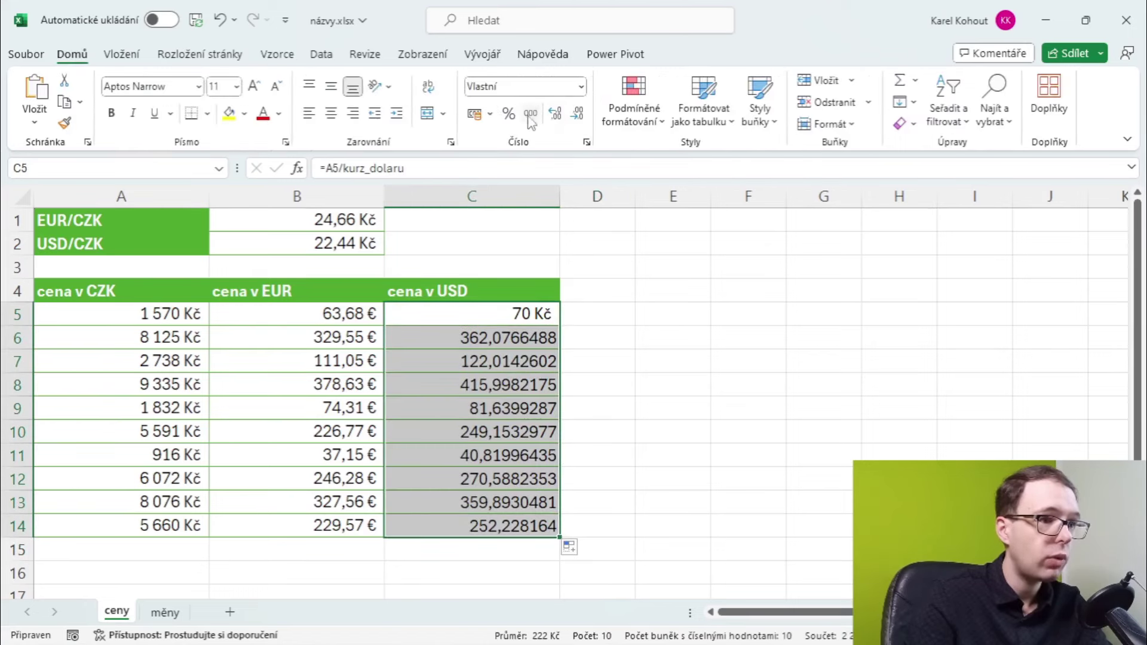
pyautogui.click(489, 114)
pyautogui.click(537, 184)
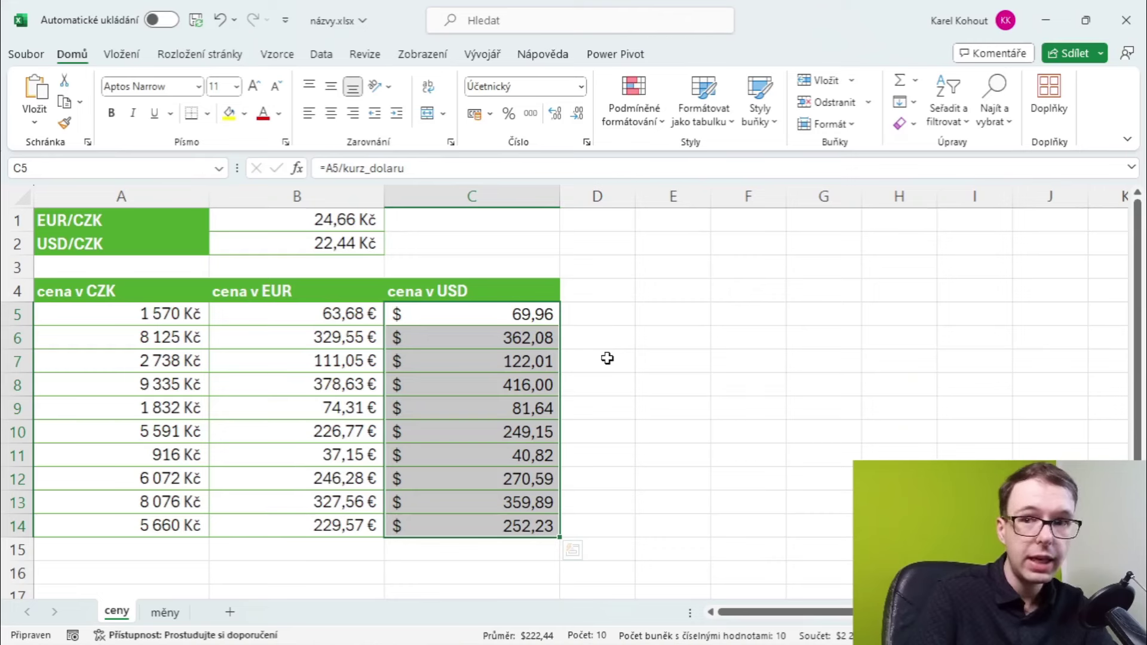
pyautogui.click(165, 612)
# Step: Point out the currency table's codes, countries, currency names and column headers on the měny sheet
pyautogui.click(194, 293)
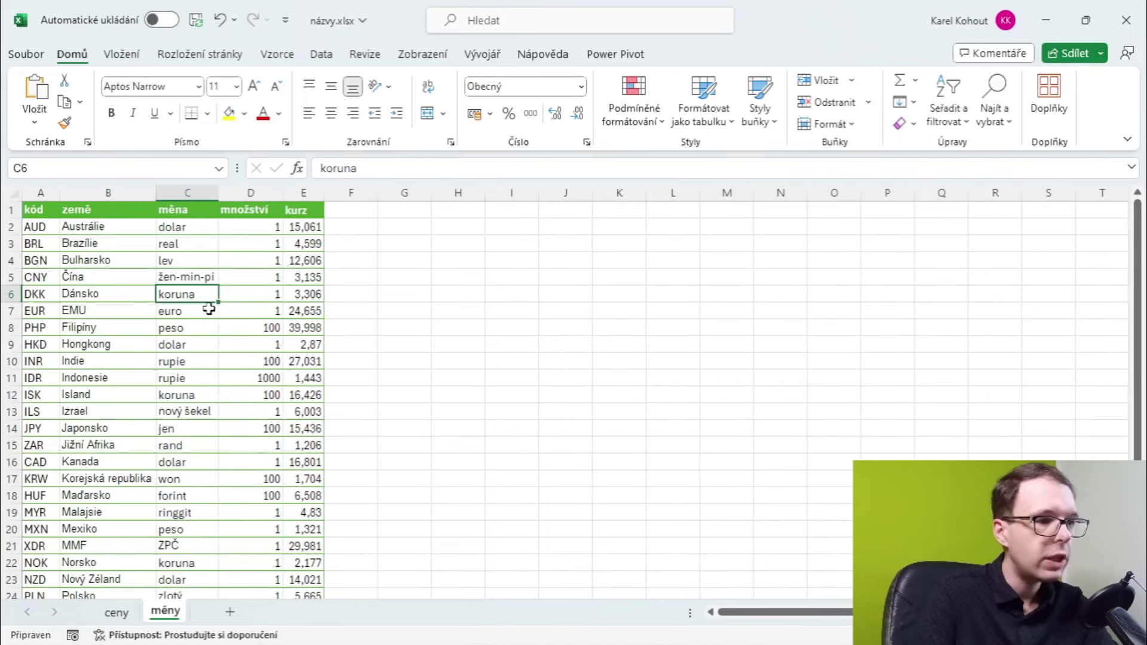
pyautogui.click(116, 234)
pyautogui.moveTo(113, 248); pyautogui.dragTo(108, 373)
pyautogui.moveTo(174, 227); pyautogui.dragTo(188, 361)
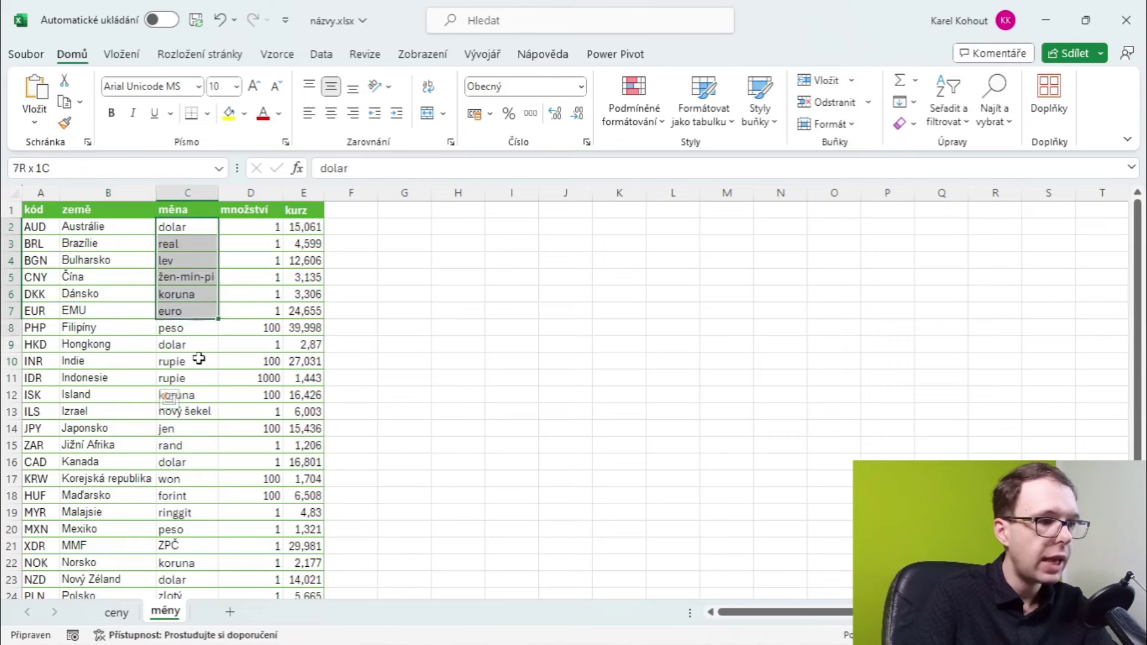
pyautogui.click(120, 212)
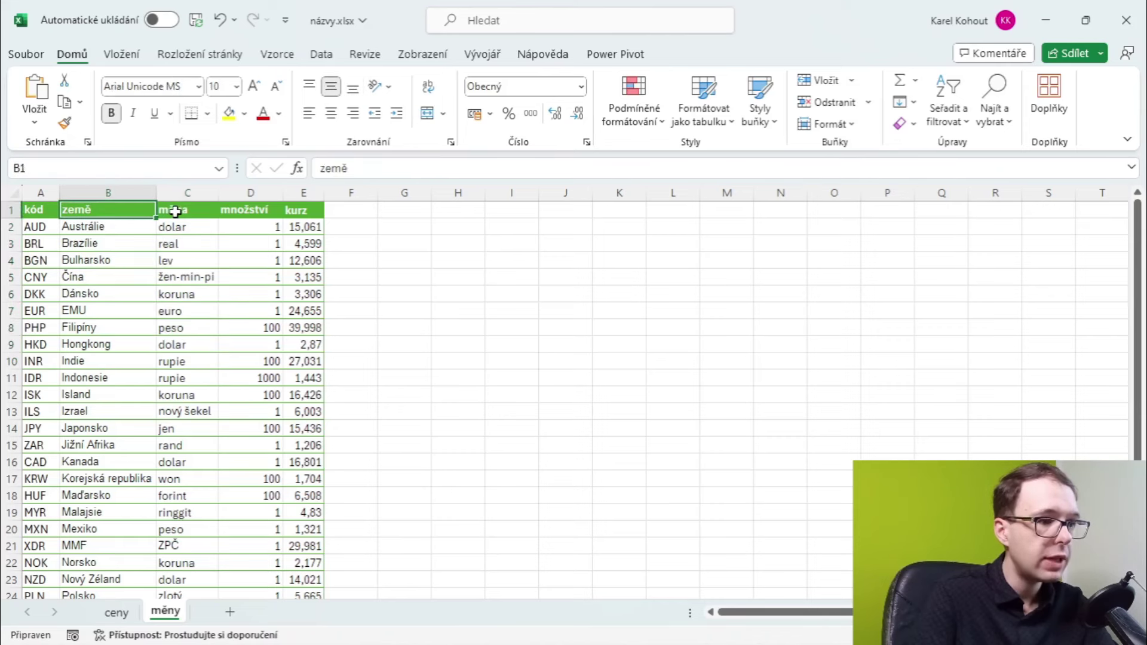
pyautogui.click(194, 210)
pyautogui.click(237, 212)
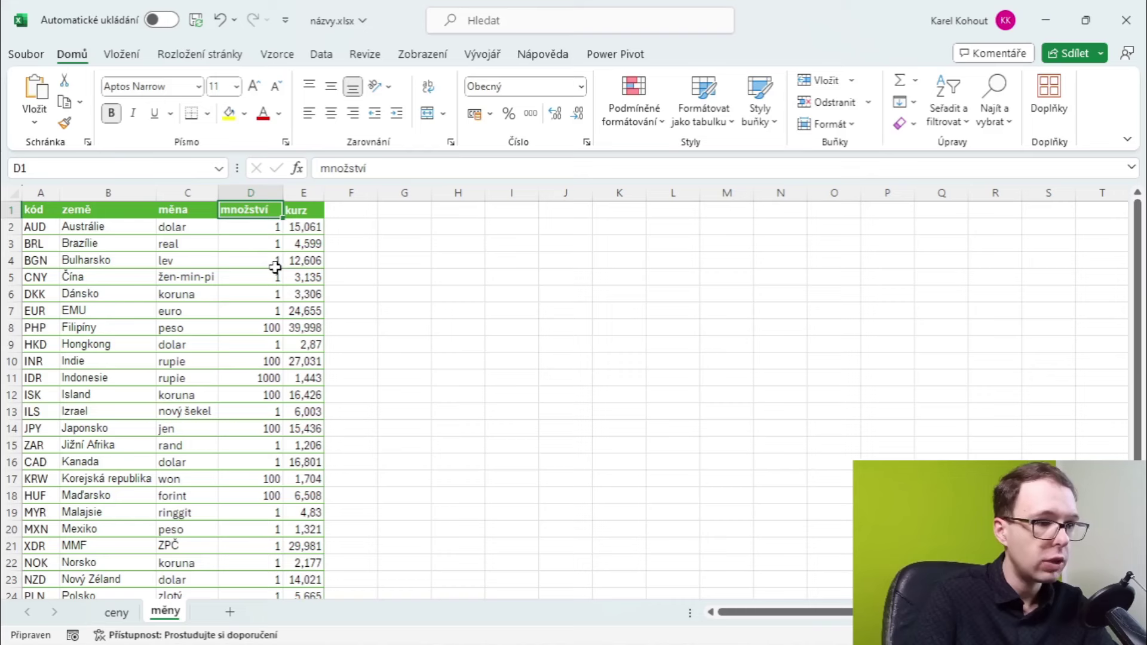
pyautogui.moveTo(113, 277); pyautogui.dragTo(307, 278)
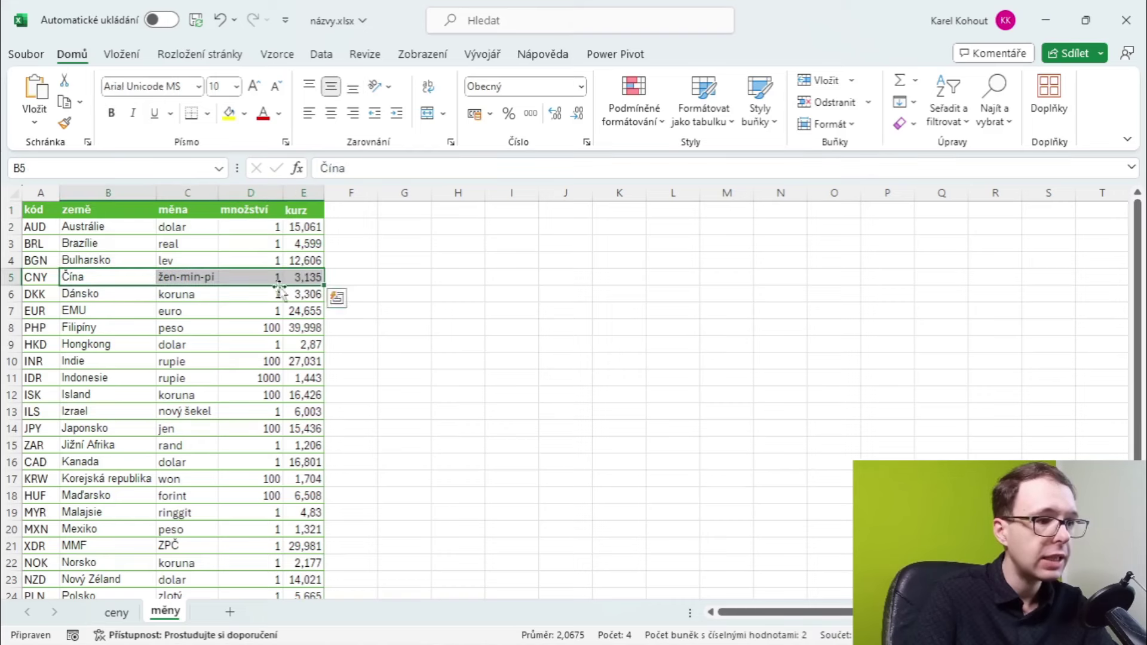
pyautogui.click(35, 277)
pyautogui.click(34, 294)
pyautogui.click(35, 328)
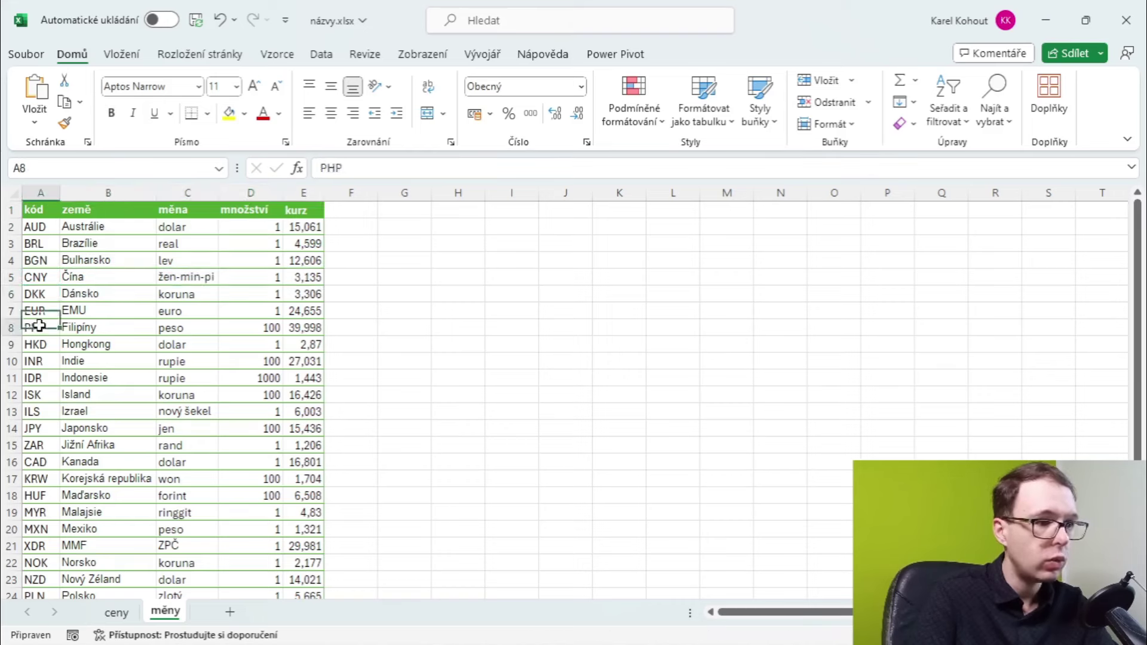
# Step: Select the whole table and create names from its top row and left column
pyautogui.click(159, 344)
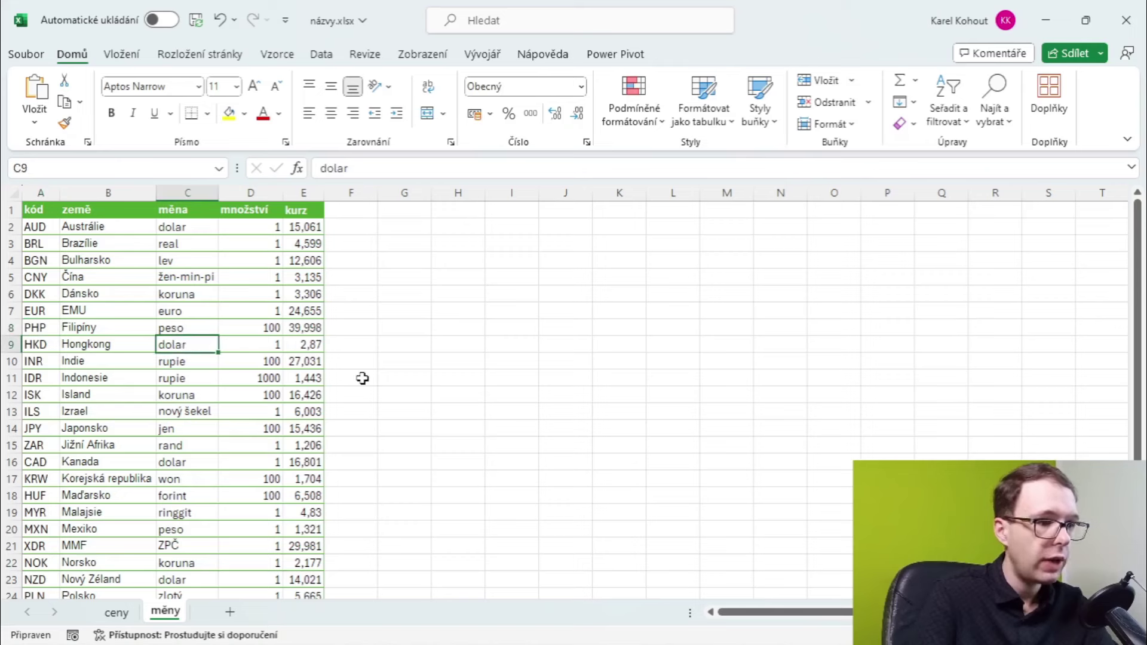
pyautogui.hotkey('ctrl', 'a')
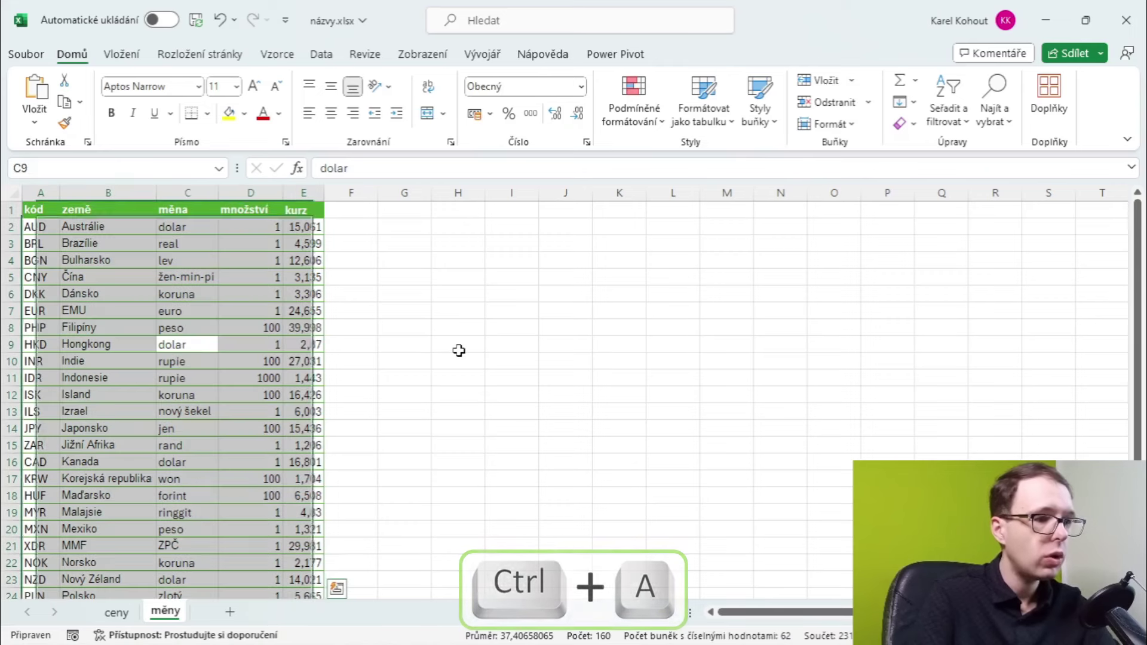
pyautogui.click(277, 53)
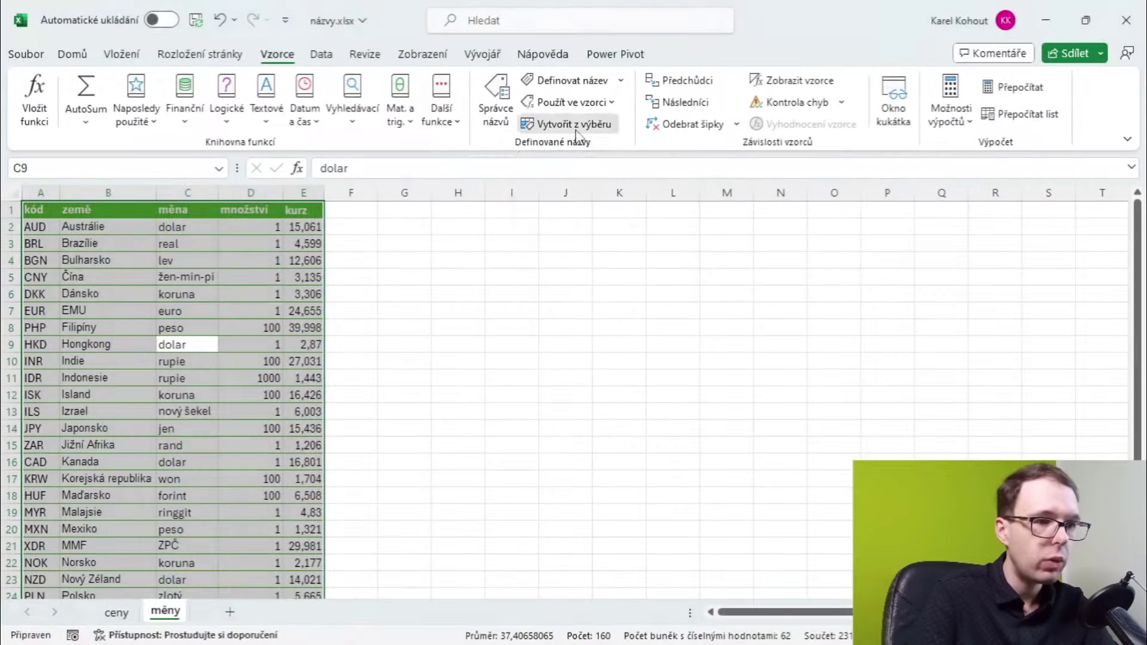
pyautogui.click(576, 126)
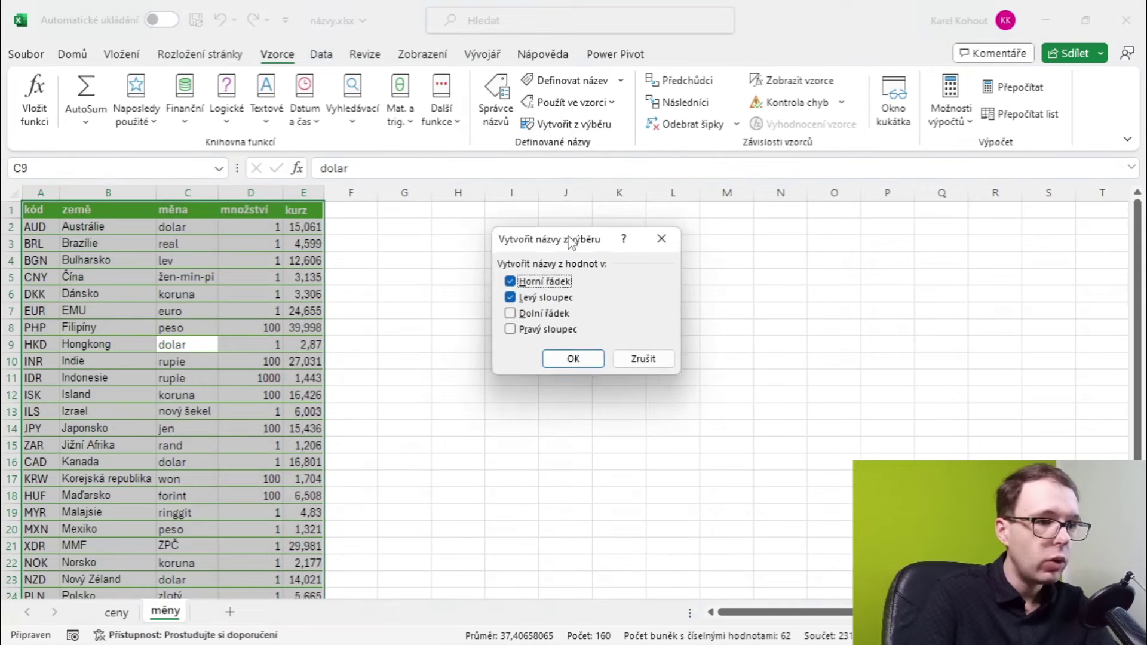
pyautogui.moveTo(571, 242); pyautogui.dragTo(558, 223)
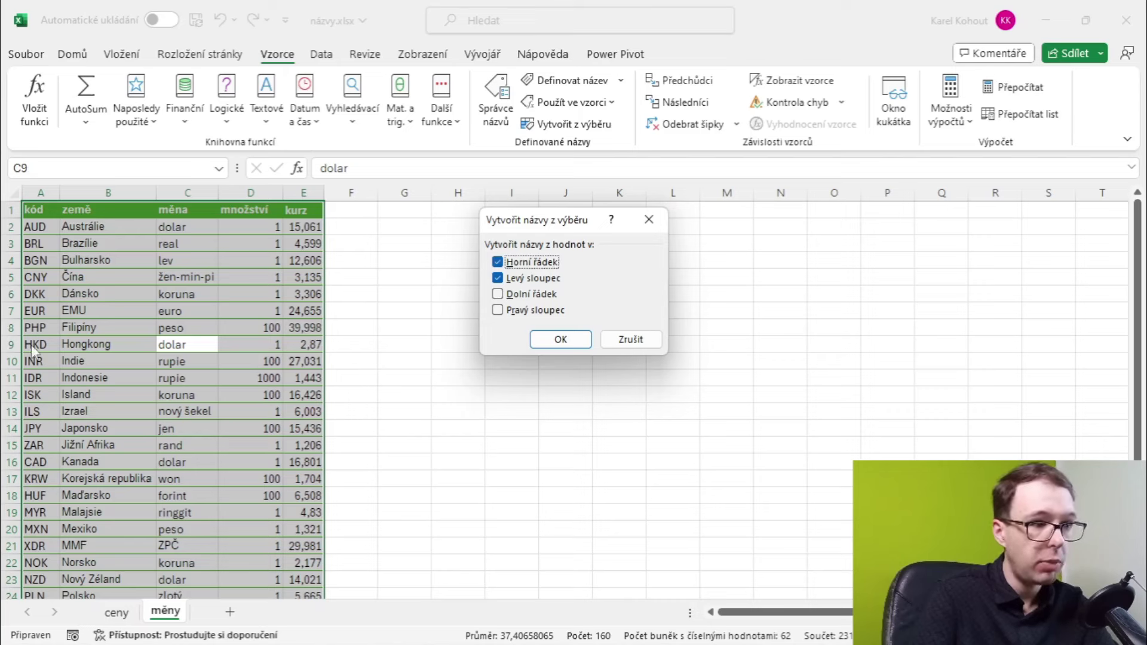
pyautogui.click(571, 338)
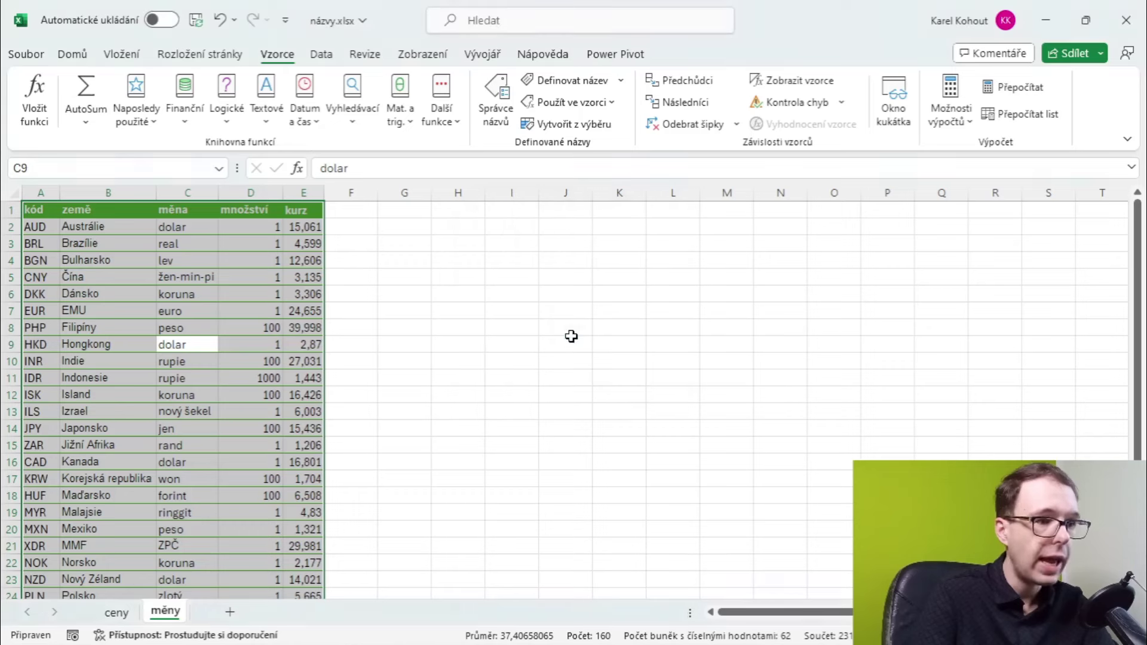
# Step: Start a formula in H4 by typing =eur, dismissing the name suggestions and trimming back to =
pyautogui.click(202, 327)
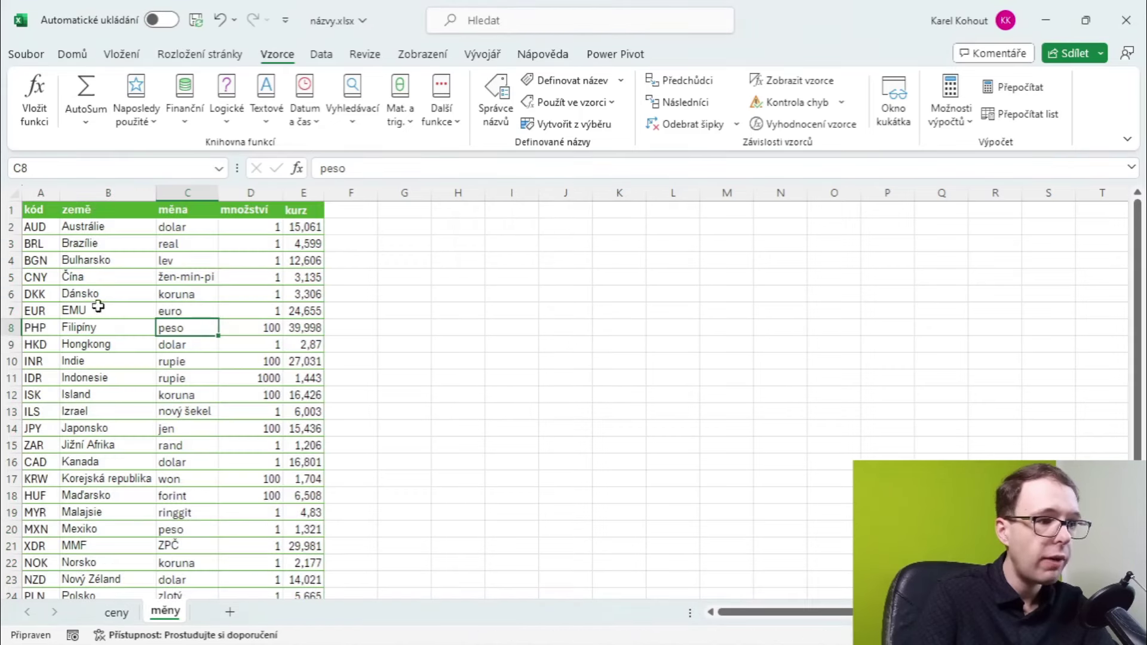
pyautogui.click(32, 327)
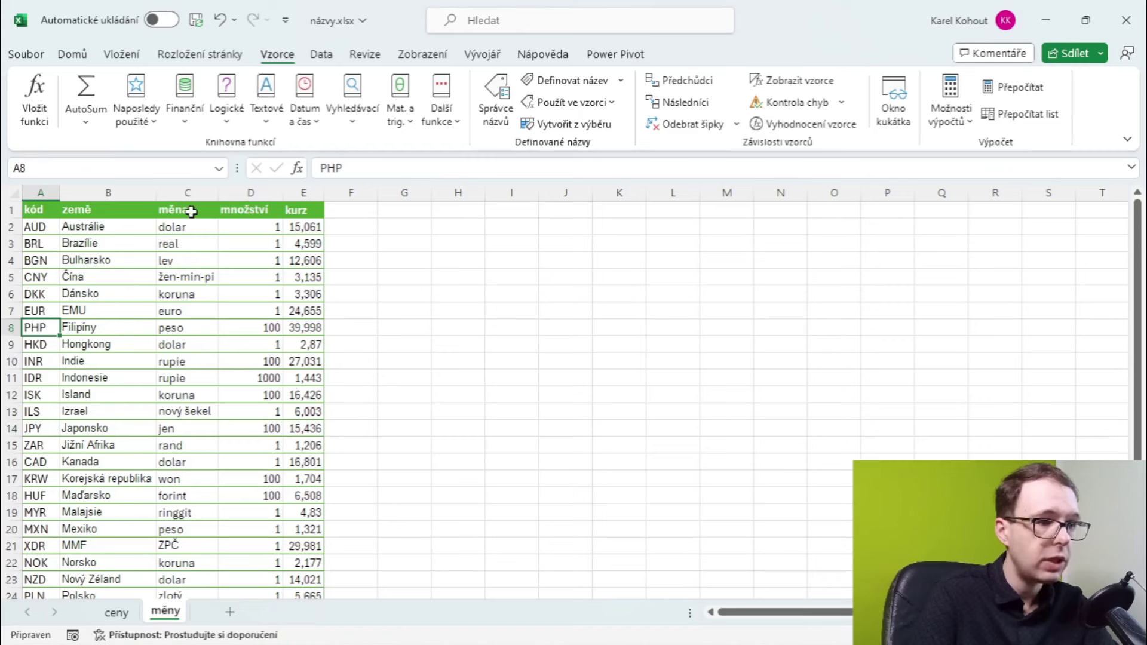
pyautogui.click(471, 265)
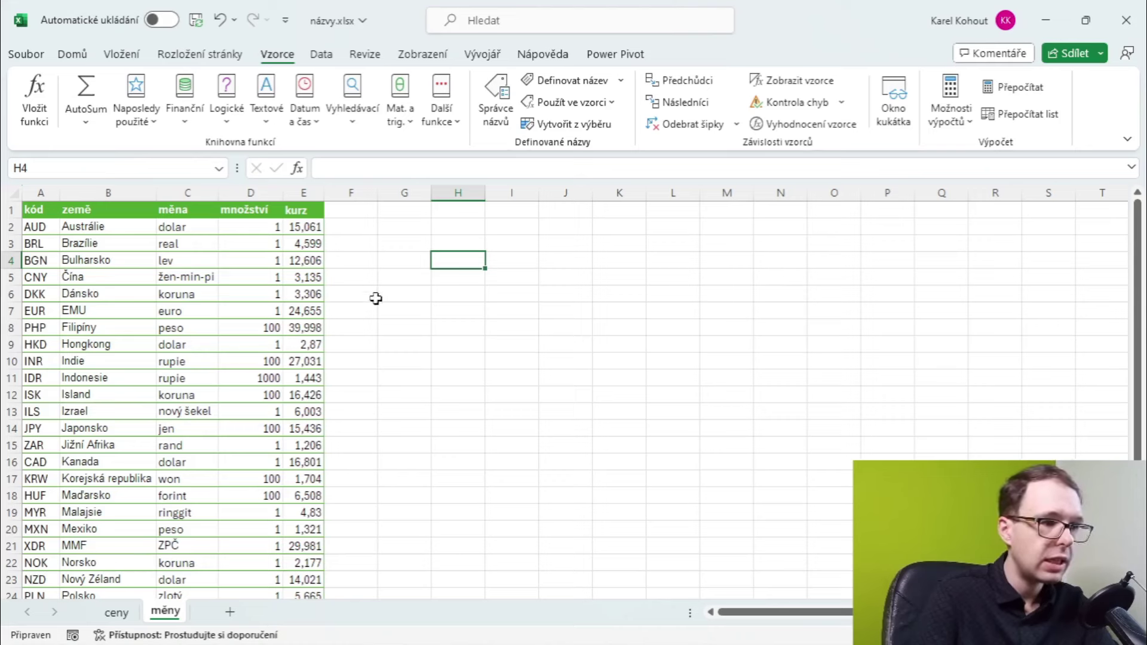
pyautogui.write('=')
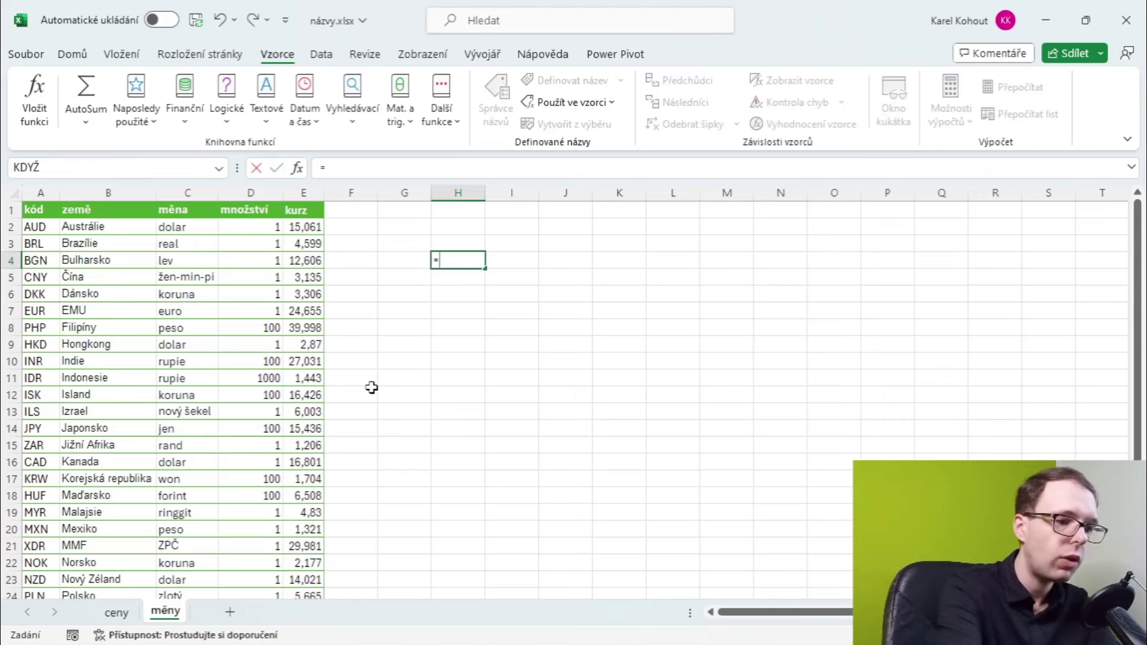
pyautogui.write('eur')
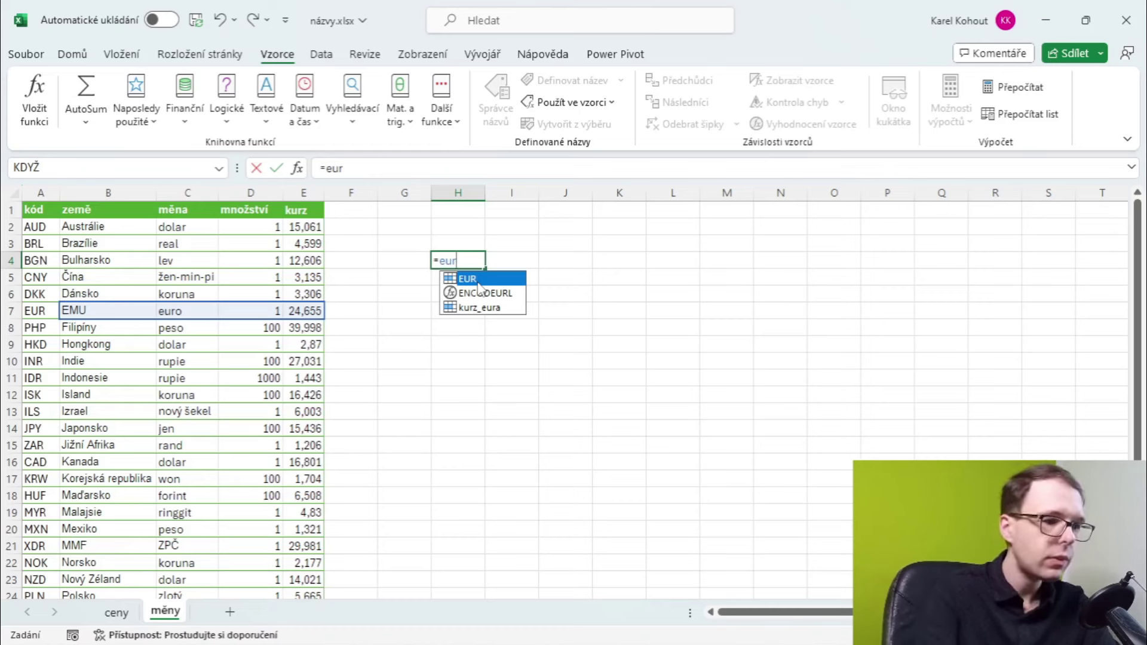
pyautogui.press('Escape')
pyautogui.press('BackSpace')
pyautogui.press('BackSpace')
pyautogui.press('BackSpace')
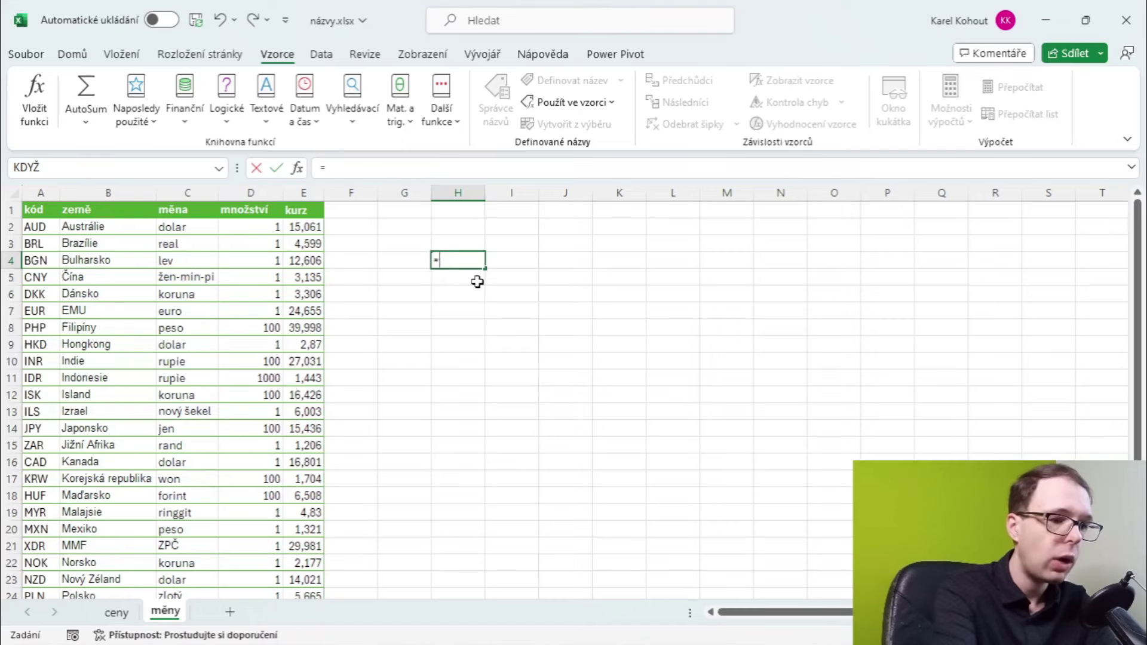
pyautogui.write('kurz')
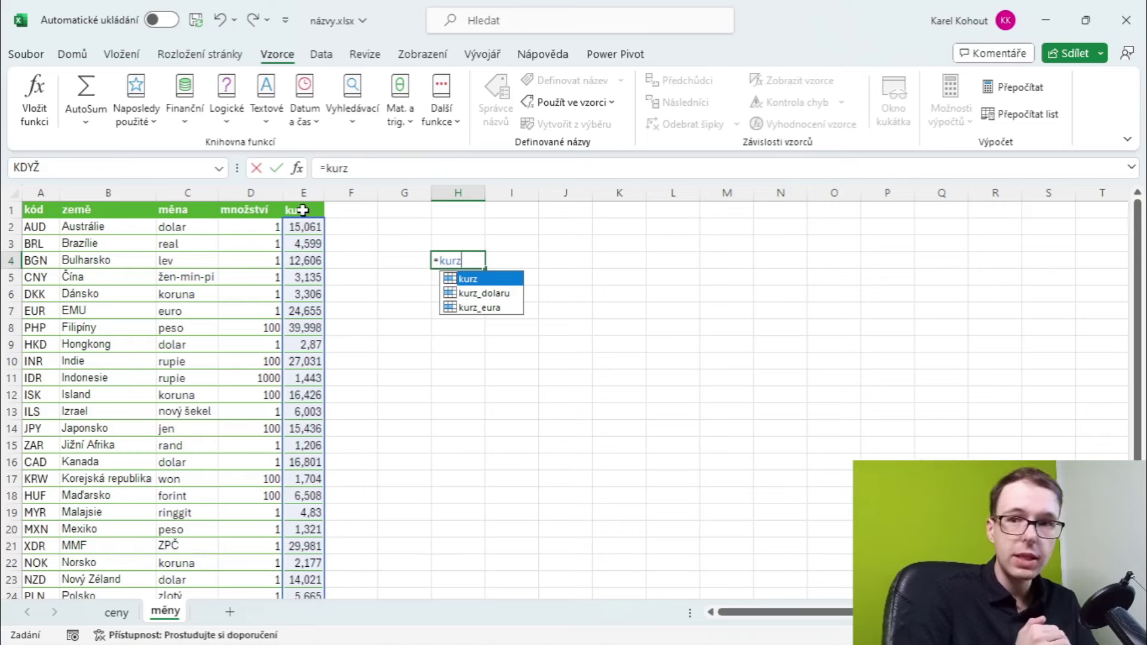
pyautogui.press('Left')
pyautogui.press('Left')
pyautogui.press('Left')
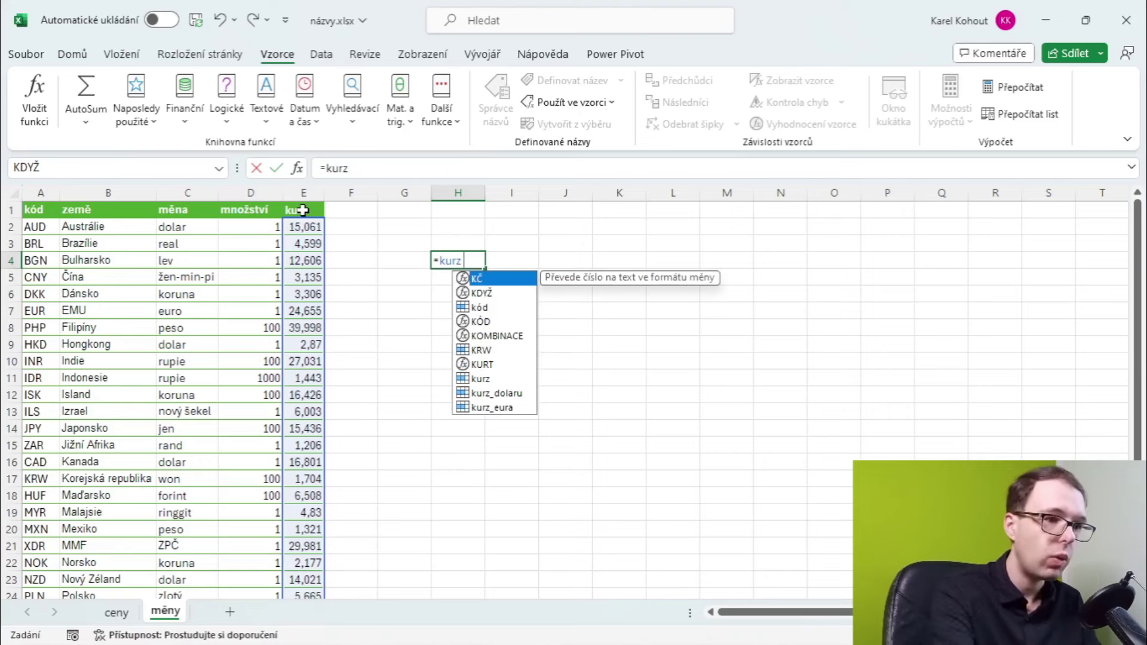
pyautogui.write('eur')
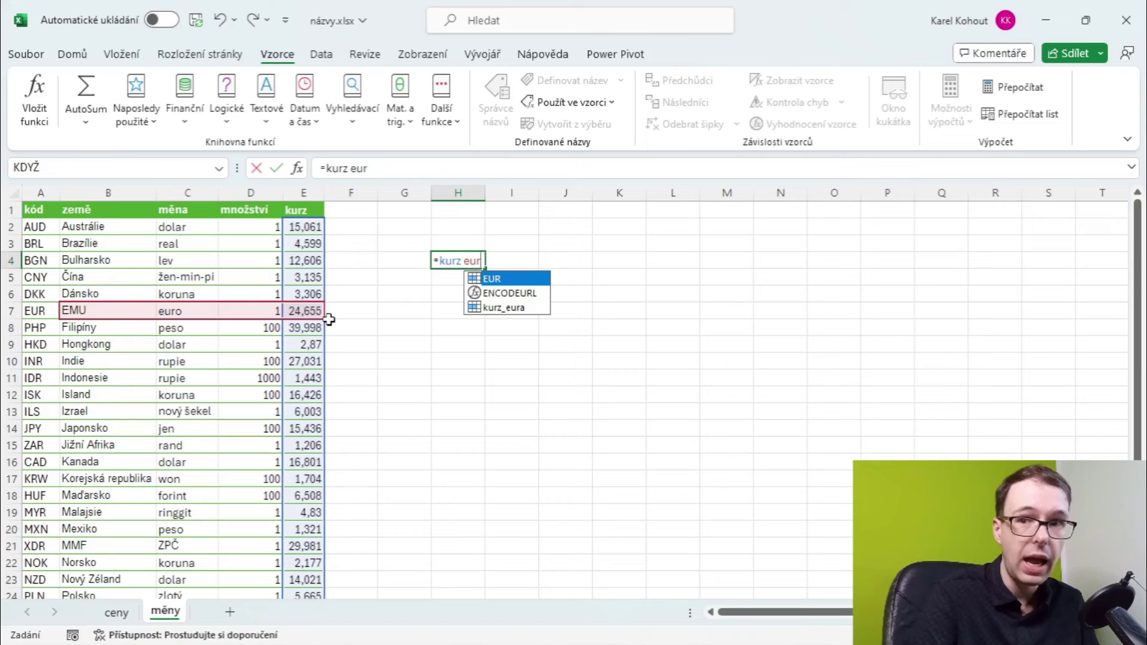
pyautogui.press('Return')
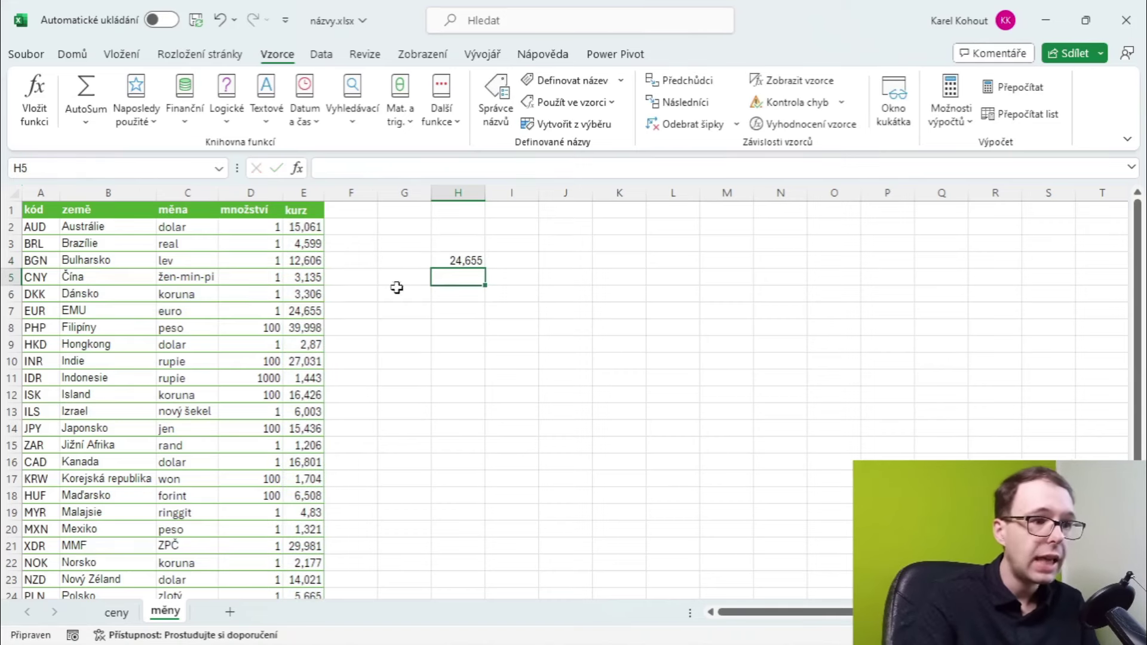
pyautogui.click(469, 260)
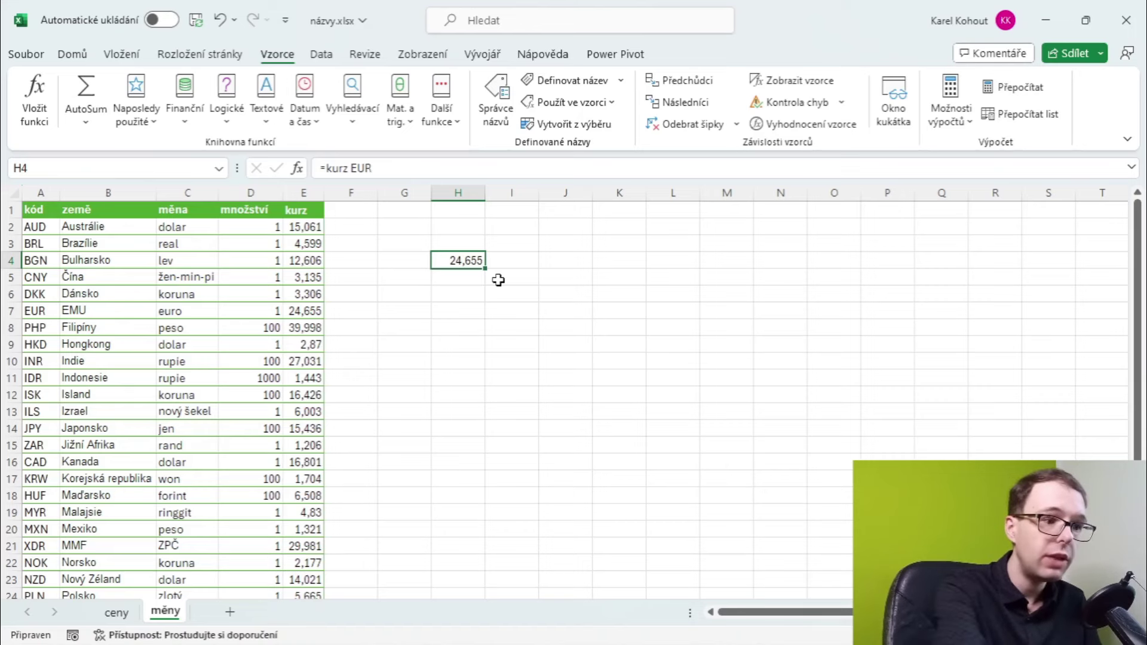
pyautogui.press('Delete')
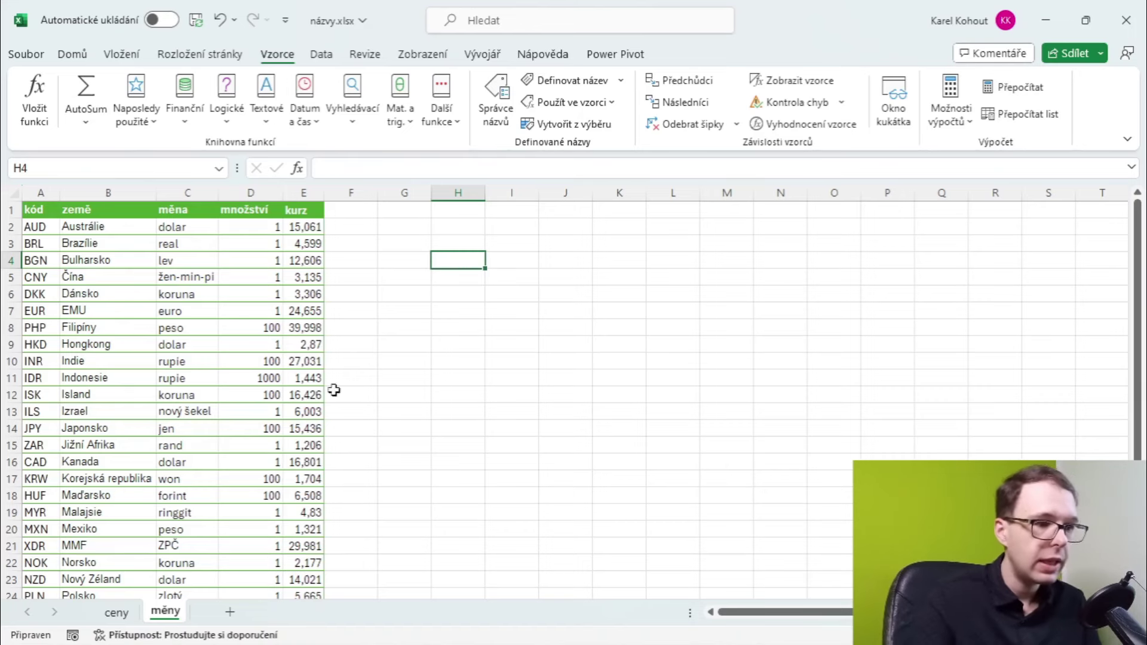
# Step: On the ceny sheet, widen column D and enter =A5/EUR kurz in D5
pyautogui.click(117, 614)
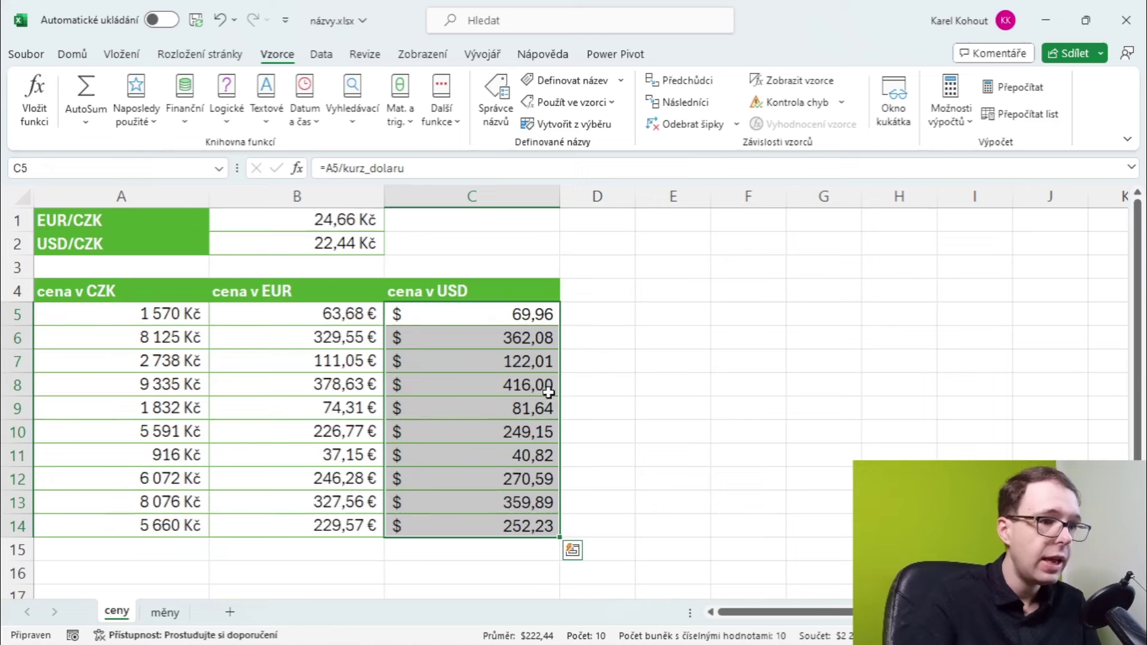
pyautogui.moveTo(638, 196); pyautogui.dragTo(712, 196)
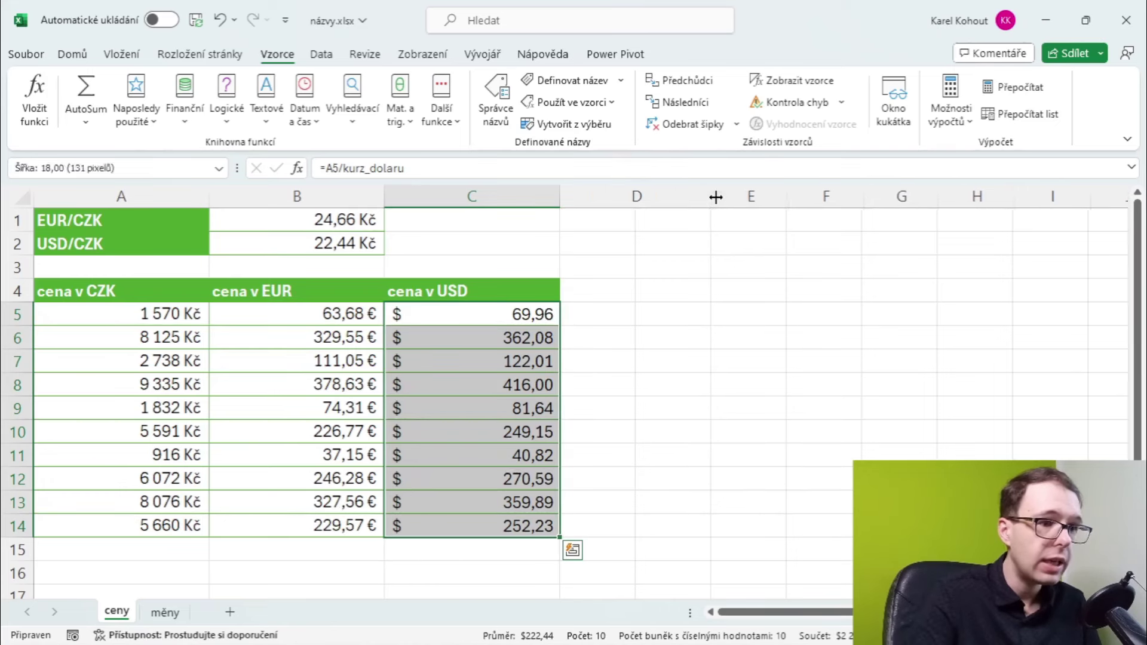
pyautogui.click(612, 315)
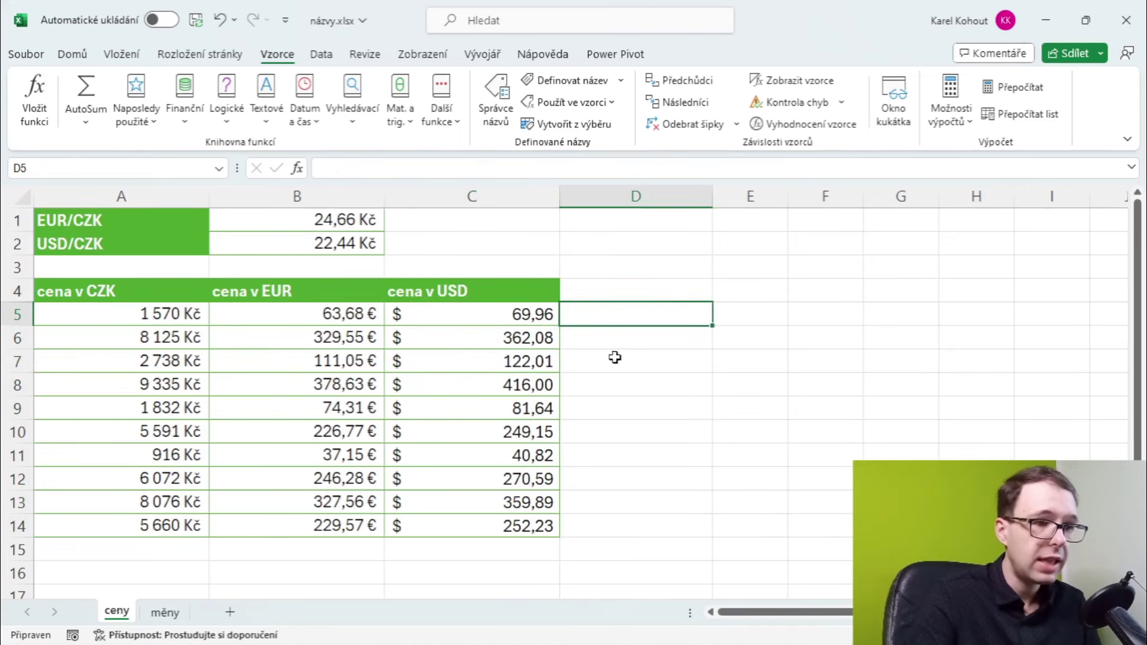
pyautogui.write('=')
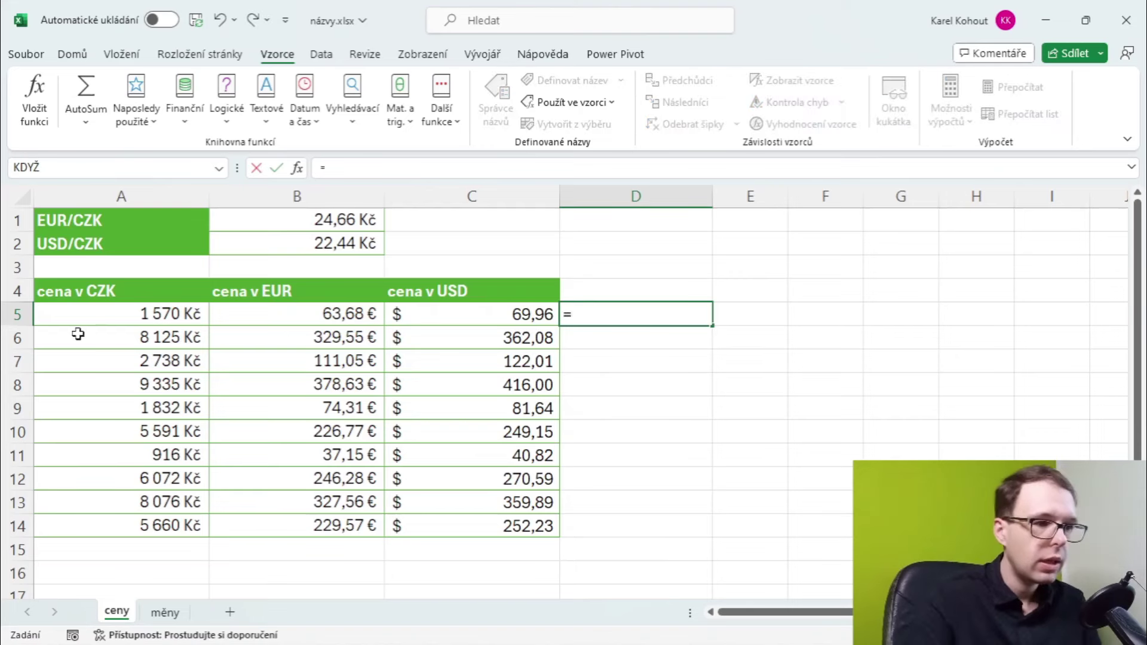
pyautogui.click(129, 297)
pyautogui.click(127, 312)
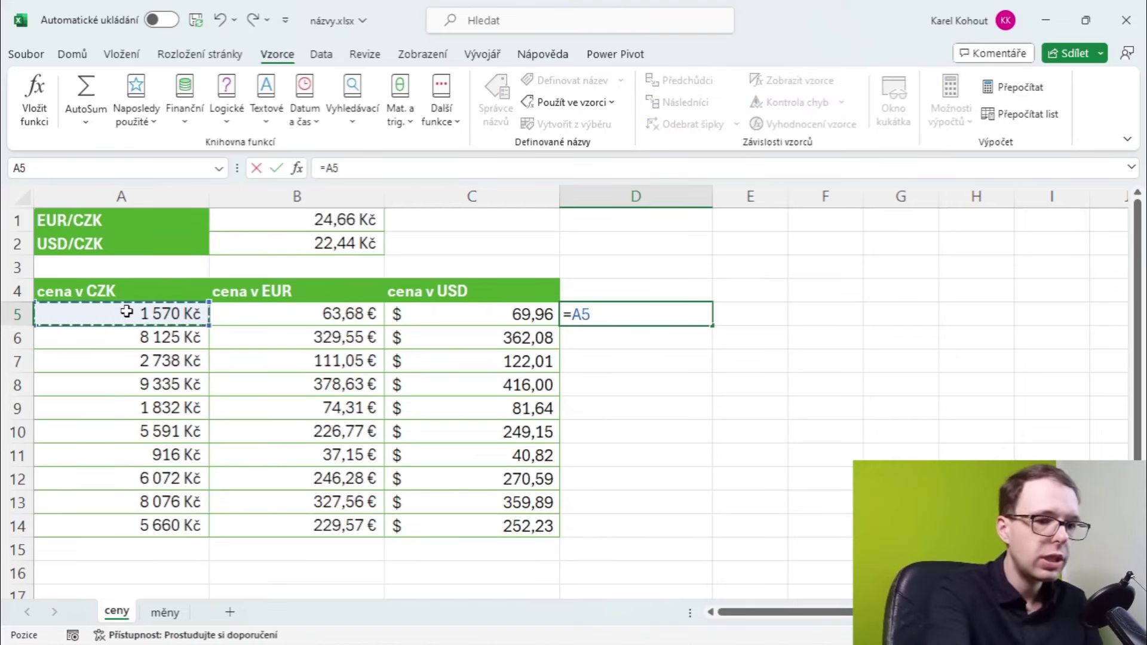
pyautogui.write('/')
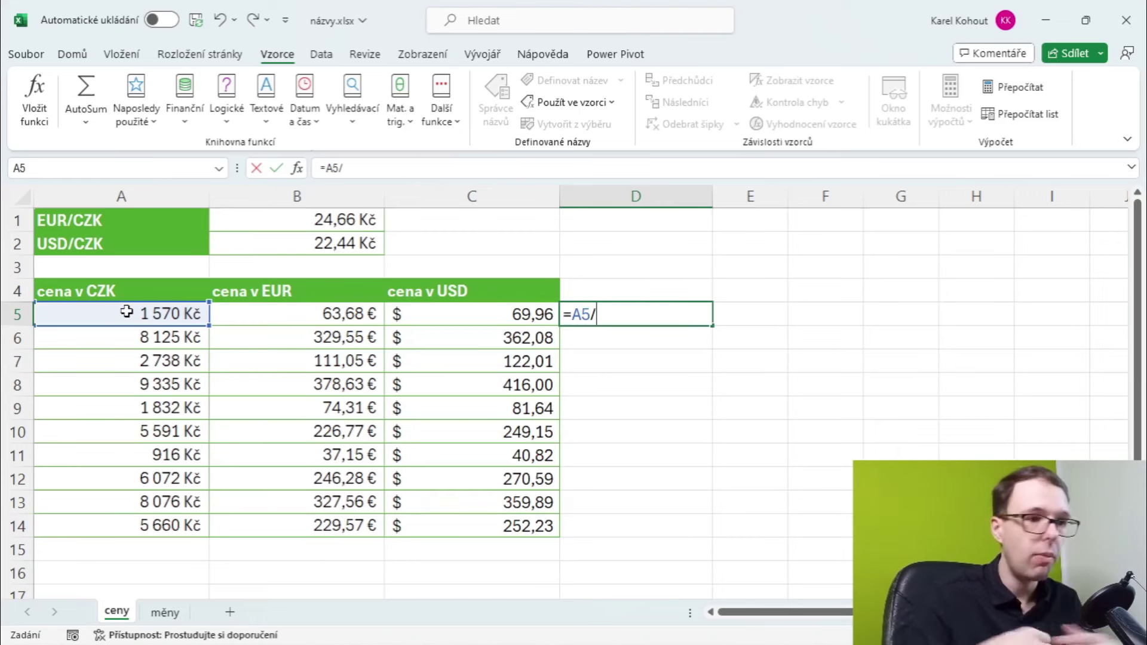
pyautogui.write('eur')
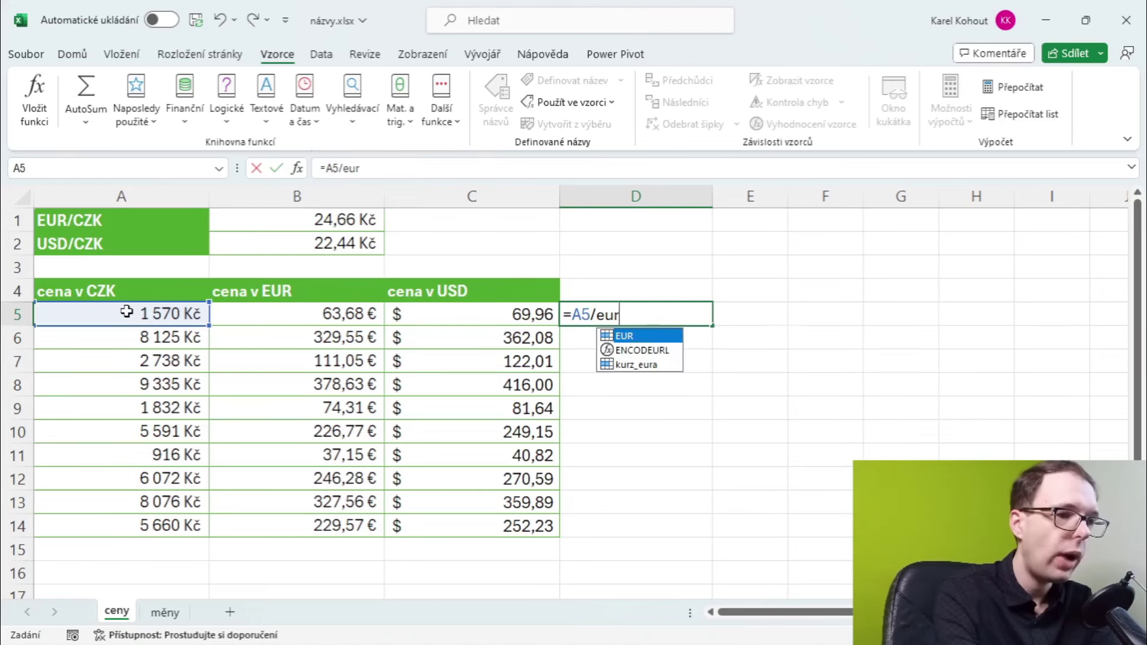
pyautogui.write(' kurz')
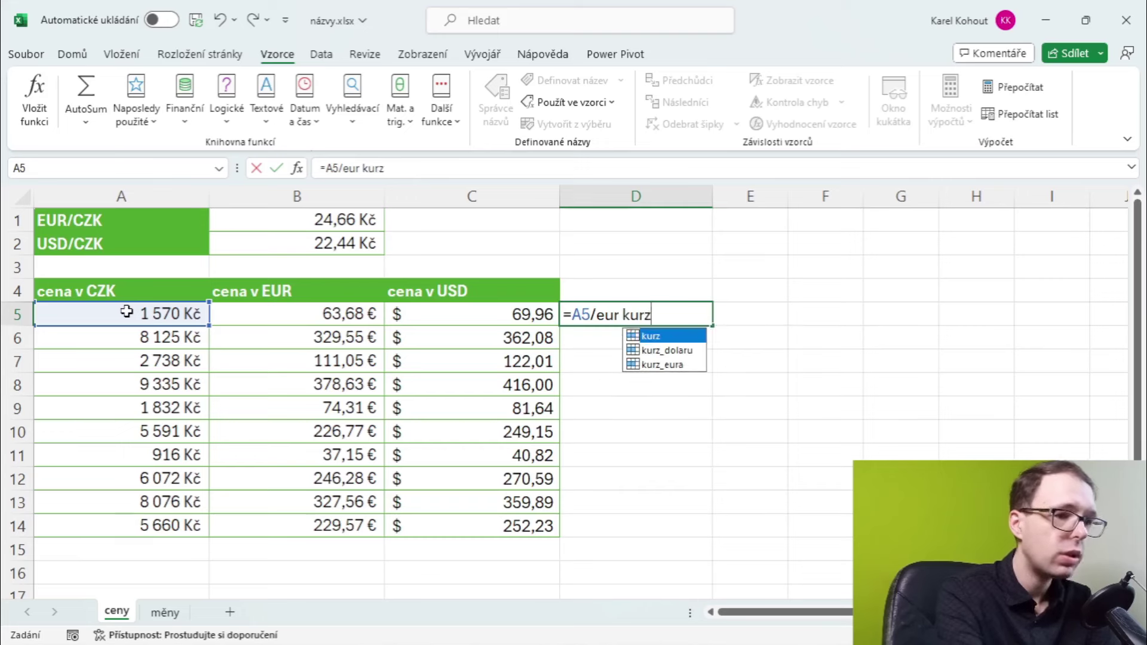
pyautogui.press('Return')
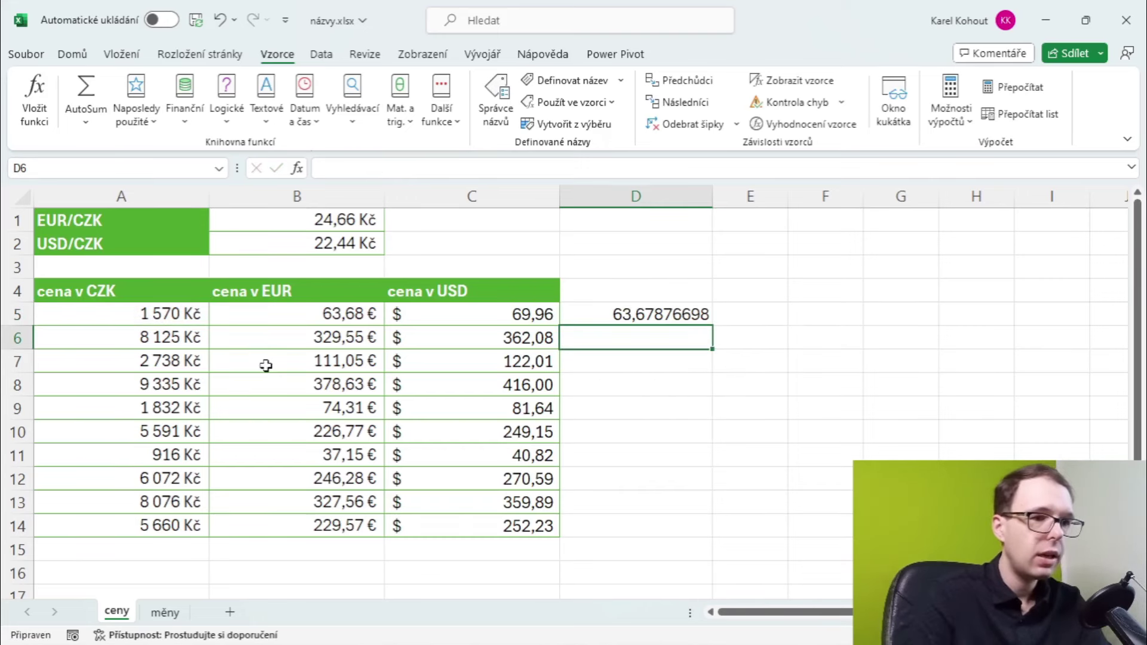
# Step: Fill the D5 formula down to D14 and apply euro accounting format
pyautogui.click(658, 320)
pyautogui.doubleClick(711, 328)
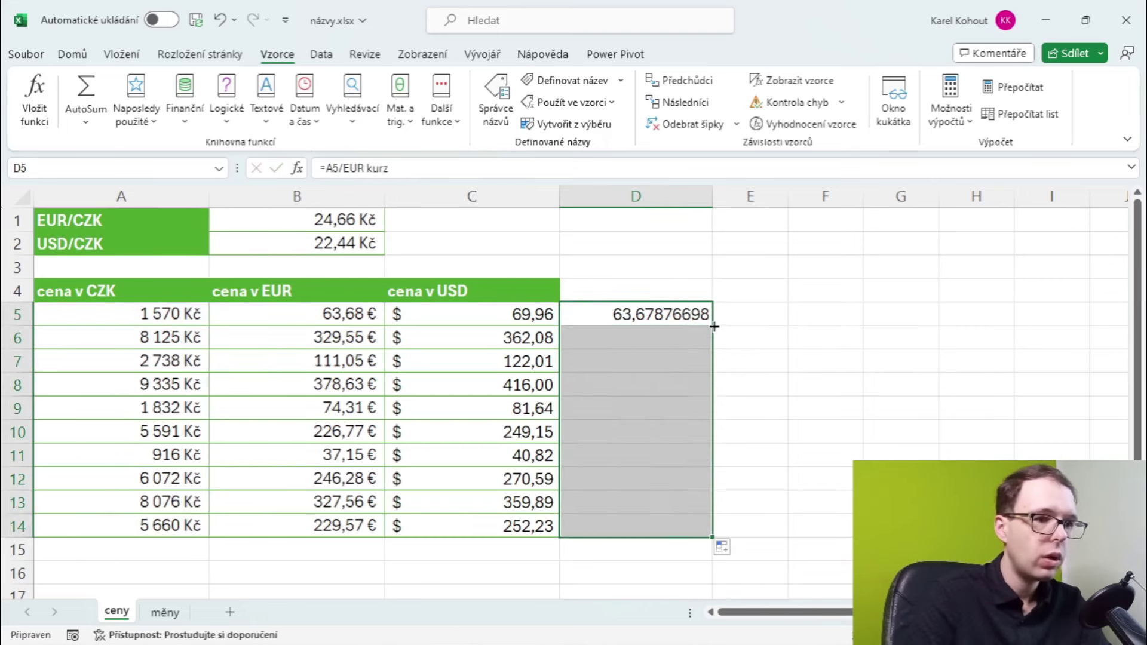
pyautogui.click(86, 56)
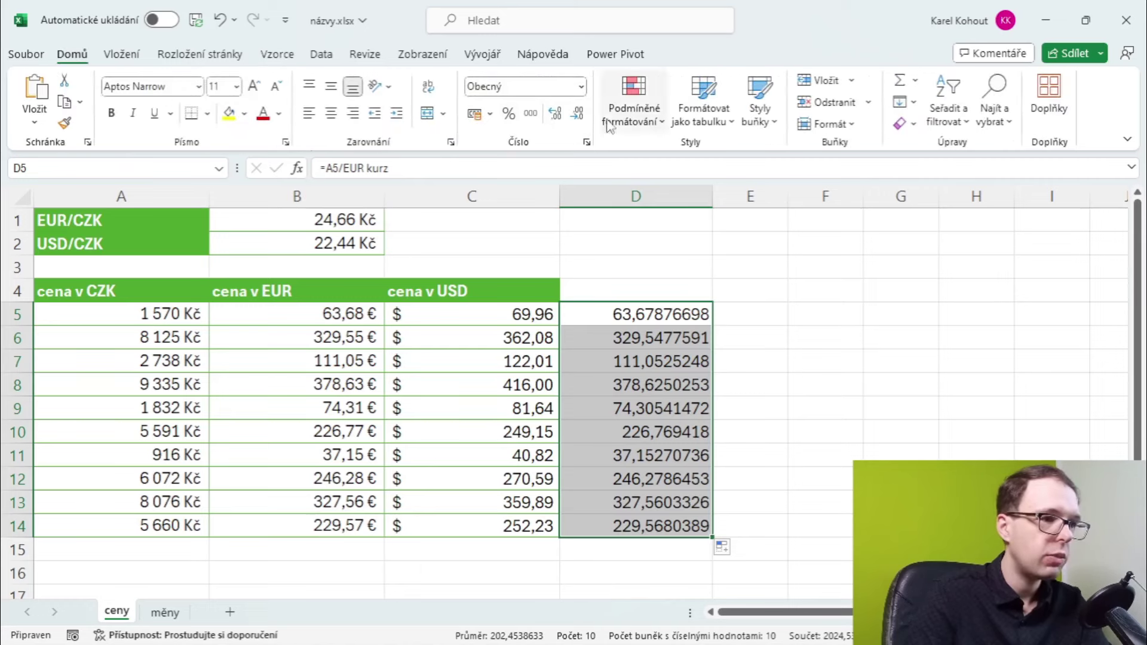
pyautogui.click(489, 113)
pyautogui.click(579, 167)
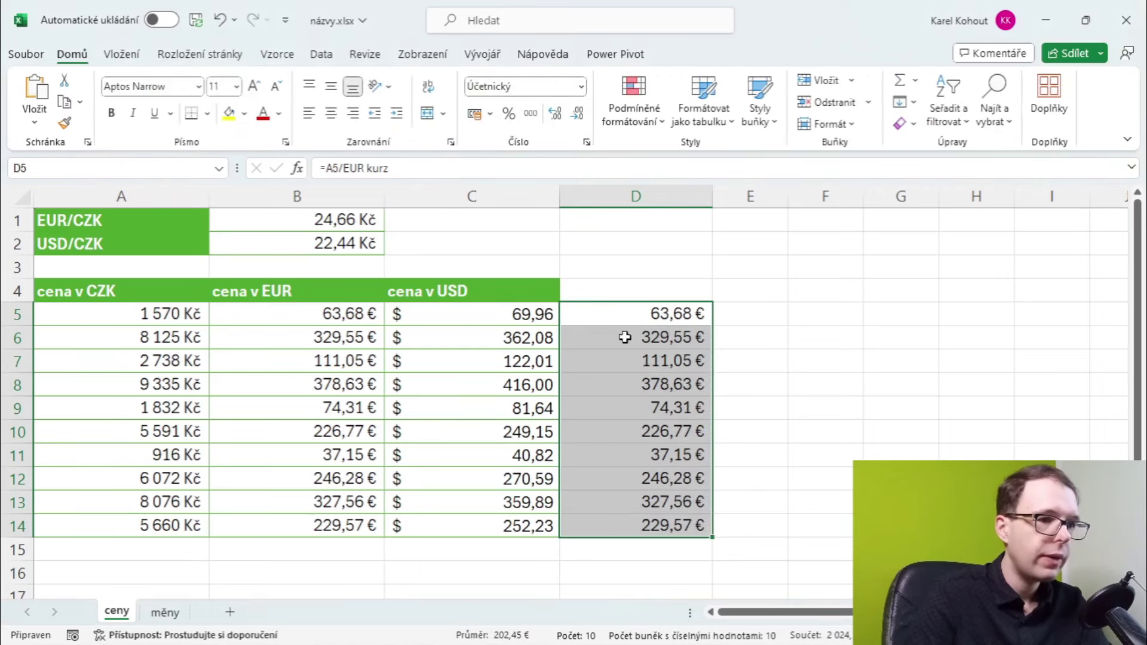
pyautogui.click(672, 316)
pyautogui.press('Return')
# Step: Compare the new euro prices in column D with the existing ones in column B
pyautogui.click(338, 336)
pyautogui.click(657, 338)
pyautogui.click(352, 338)
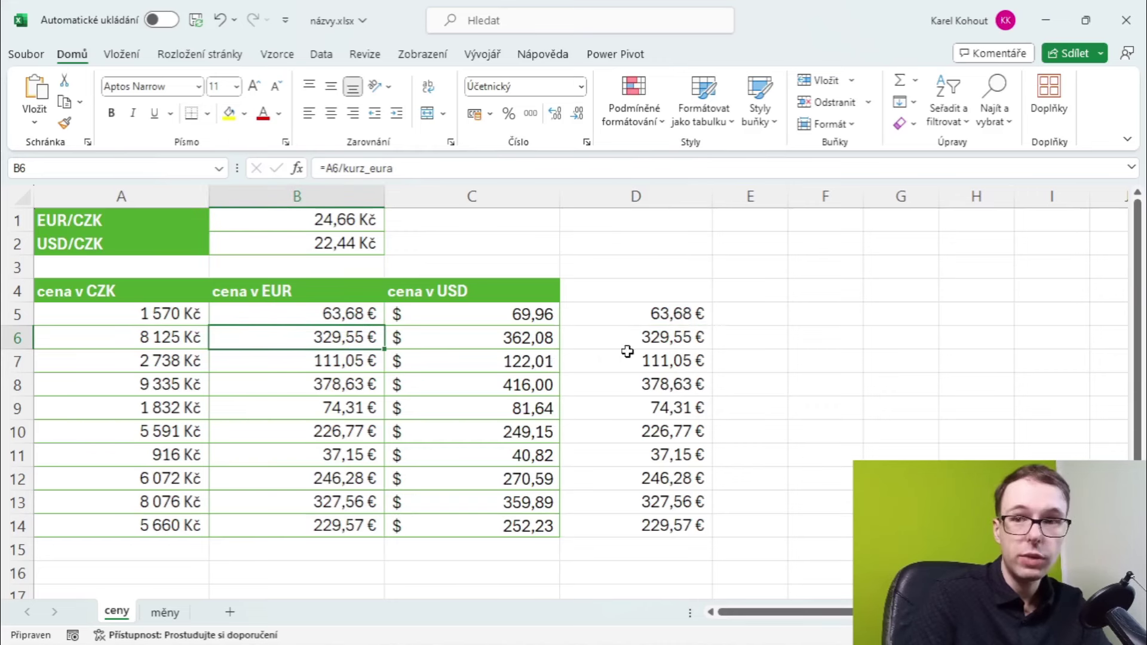
pyautogui.click(658, 315)
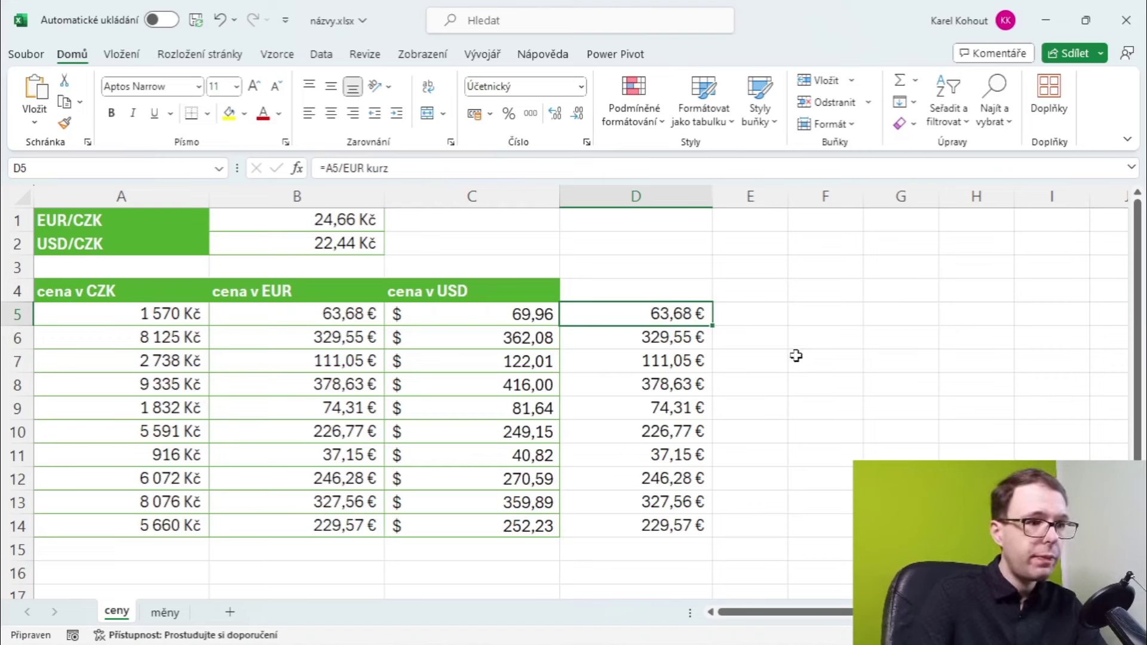
# Step: In Name Manager, change kurz_eura to refer to ceny!$B$2 instead of row 1
pyautogui.click(277, 54)
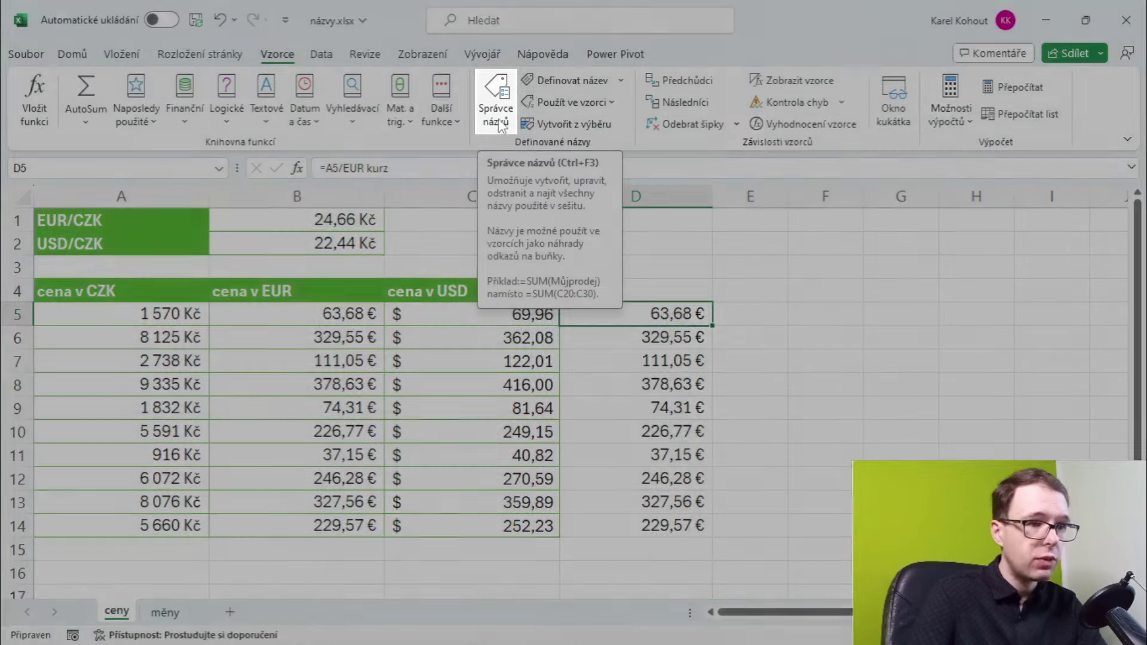
pyautogui.click(500, 123)
pyautogui.moveTo(678, 163); pyautogui.dragTo(577, 181)
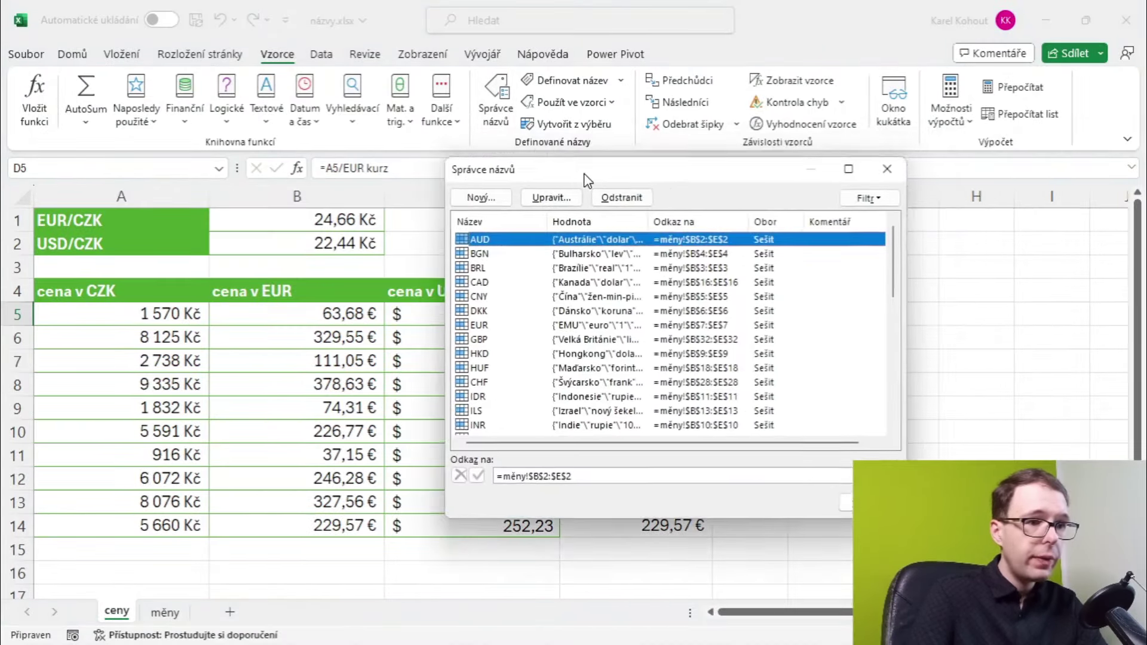
pyautogui.moveTo(883, 266)
pyautogui.mouseDown()
pyautogui.moveTo(882, 436)
pyautogui.moveTo(878, 339)
pyautogui.mouseUp()
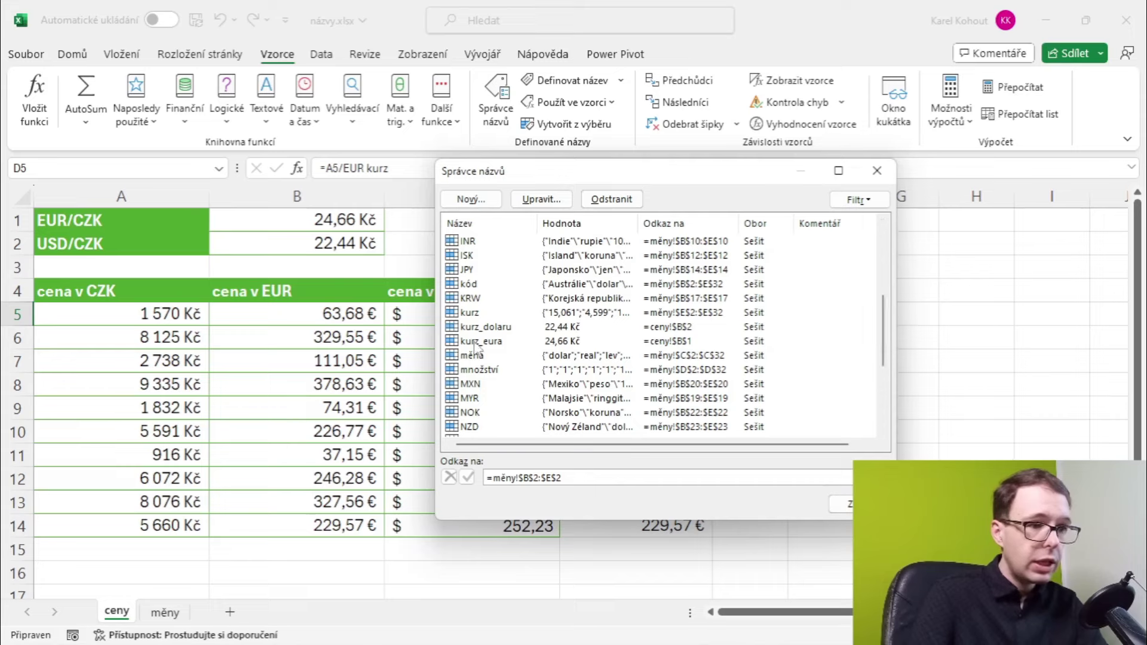
pyautogui.click(483, 342)
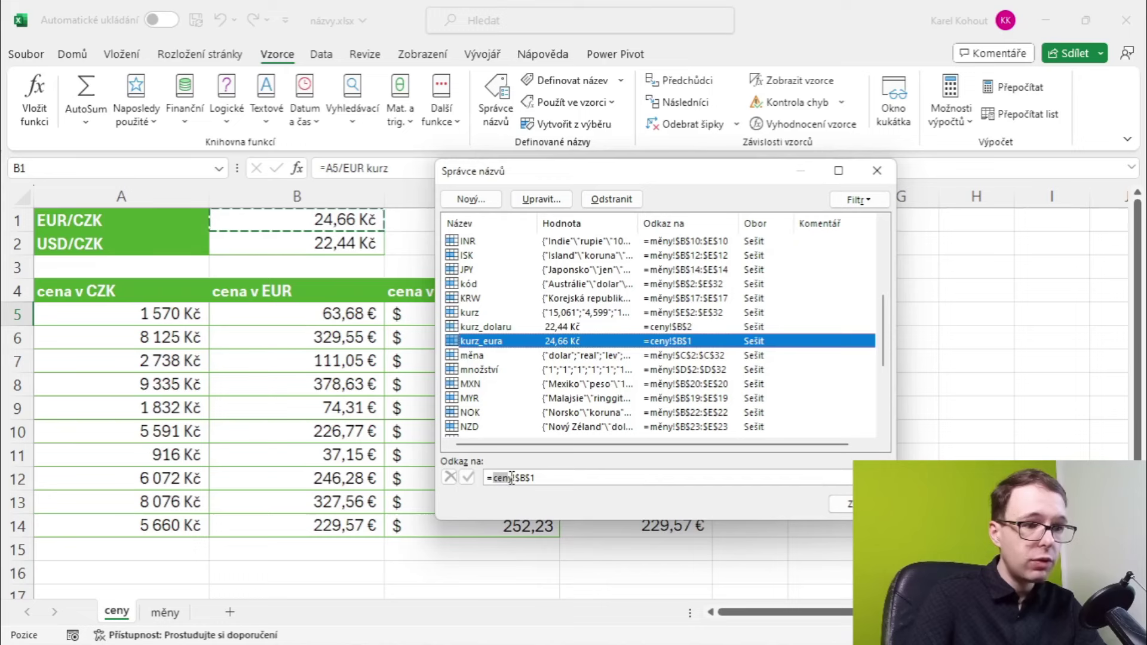
pyautogui.doubleClick(494, 478)
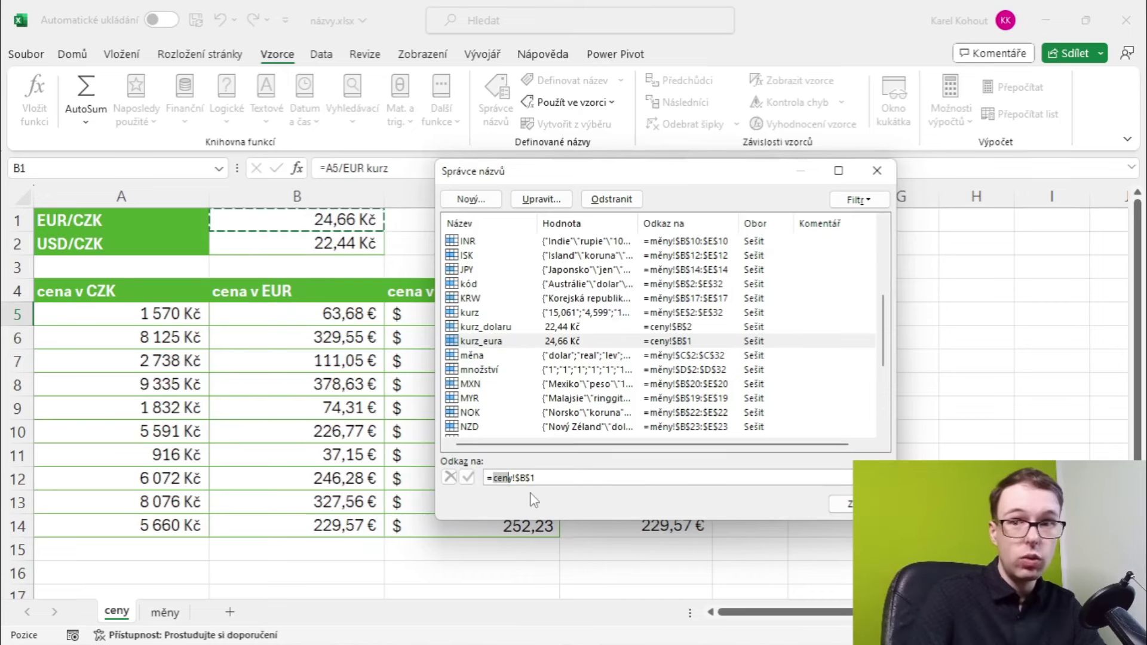
pyautogui.click(548, 479)
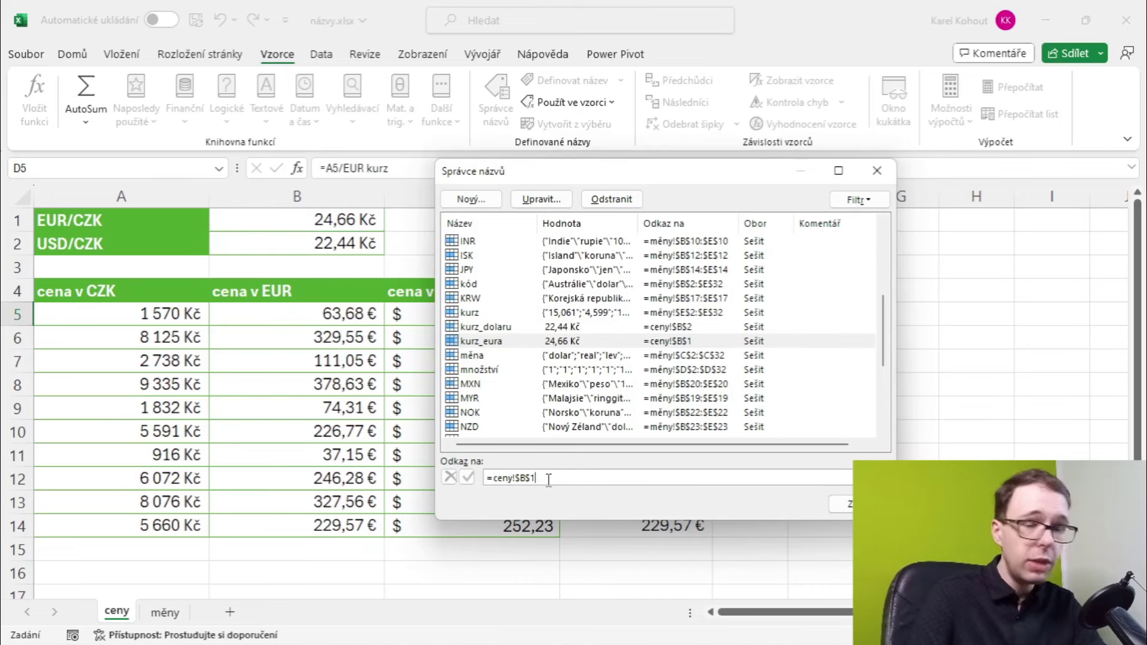
pyautogui.press('BackSpace')
pyautogui.write('2')
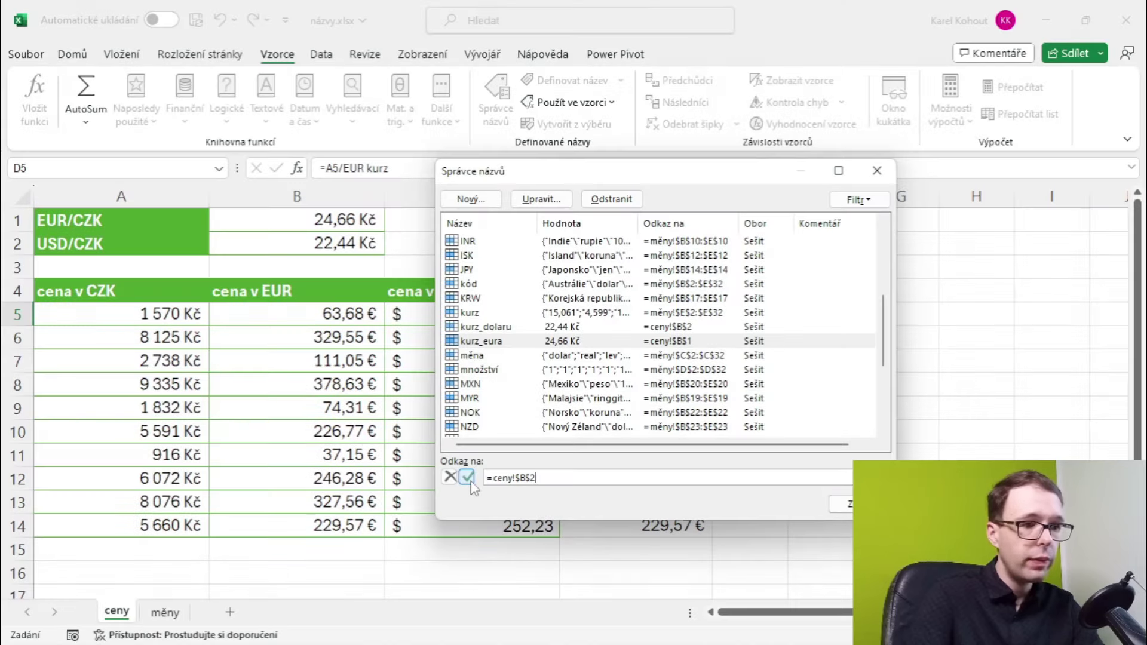
pyautogui.click(469, 482)
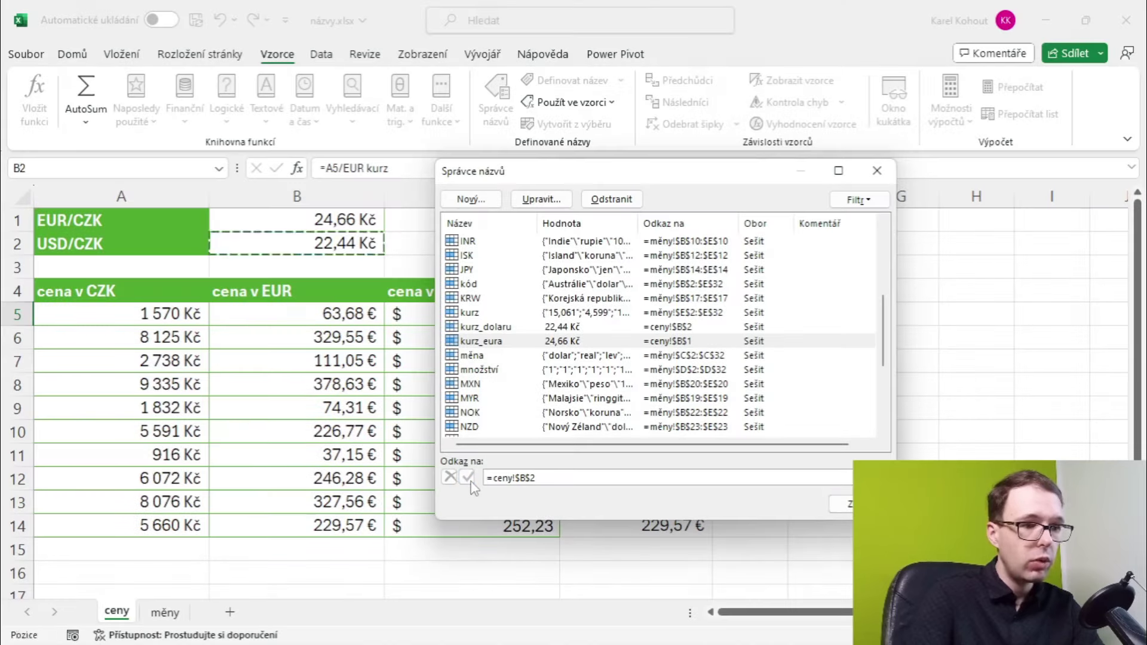
pyautogui.click(848, 504)
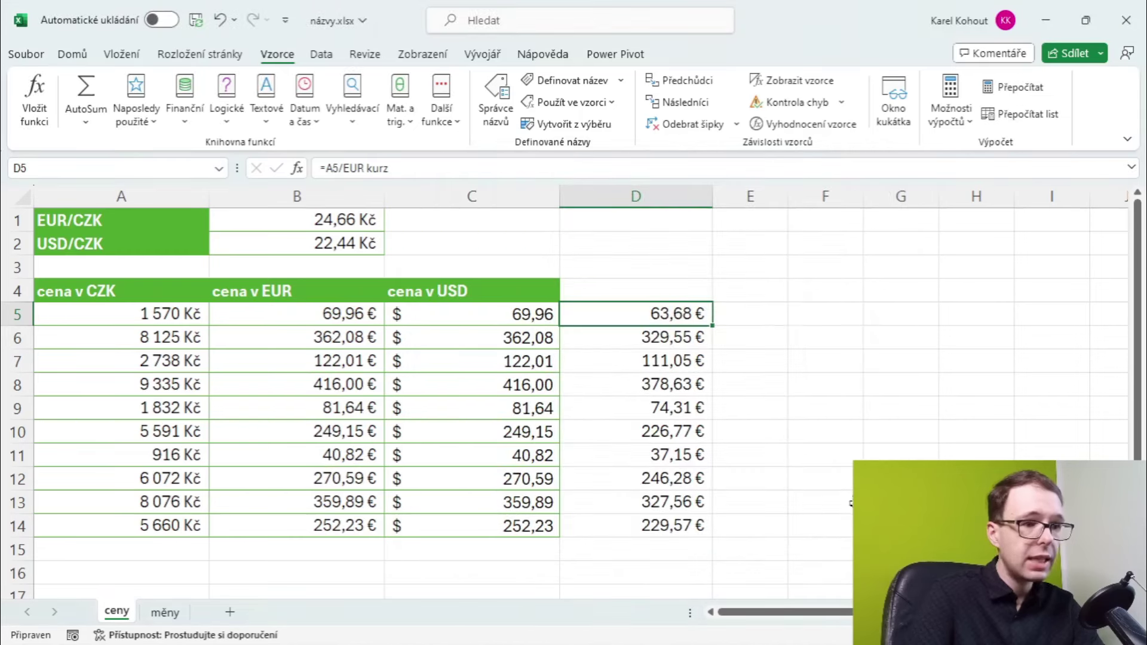
pyautogui.click(352, 319)
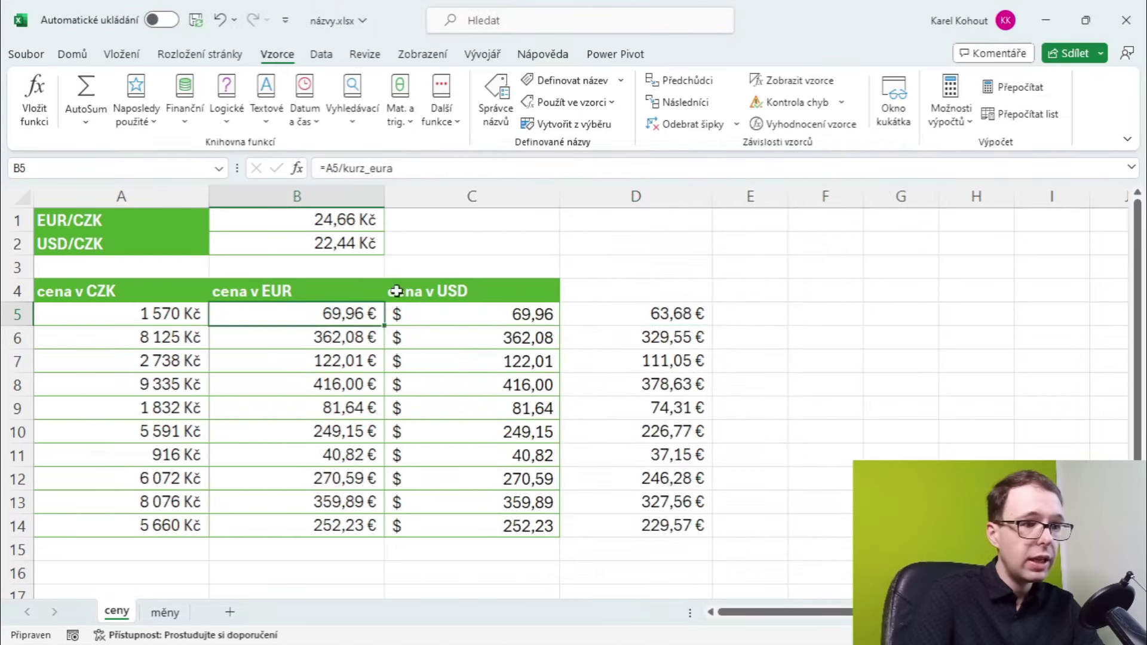
pyautogui.click(496, 319)
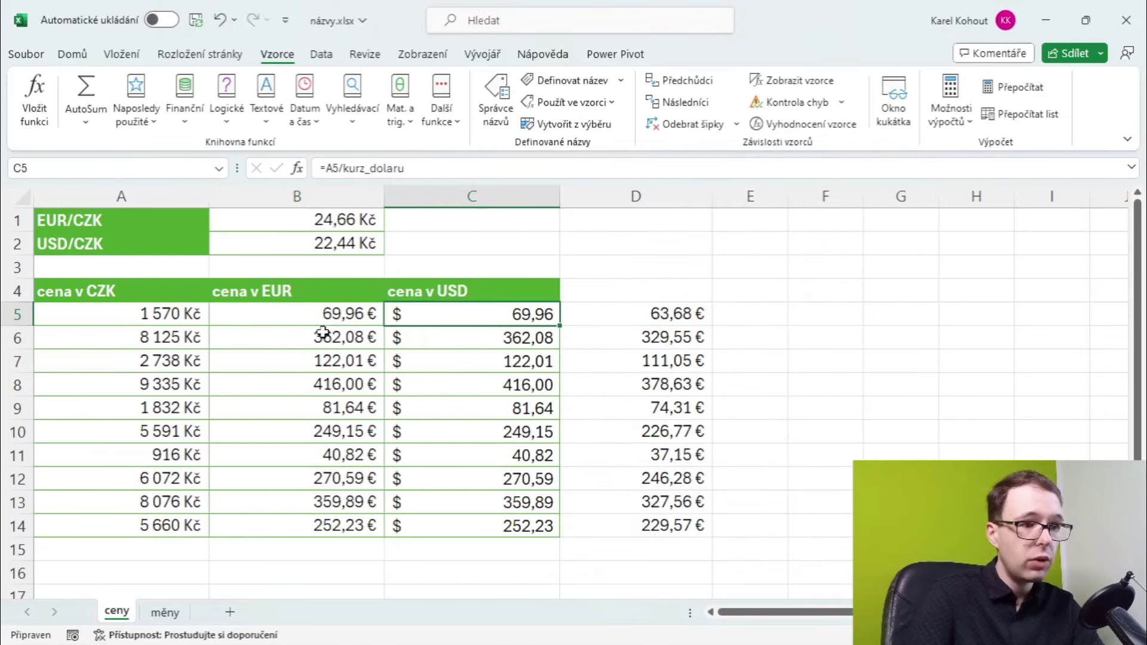
pyautogui.click(319, 338)
pyautogui.click(474, 337)
pyautogui.click(357, 345)
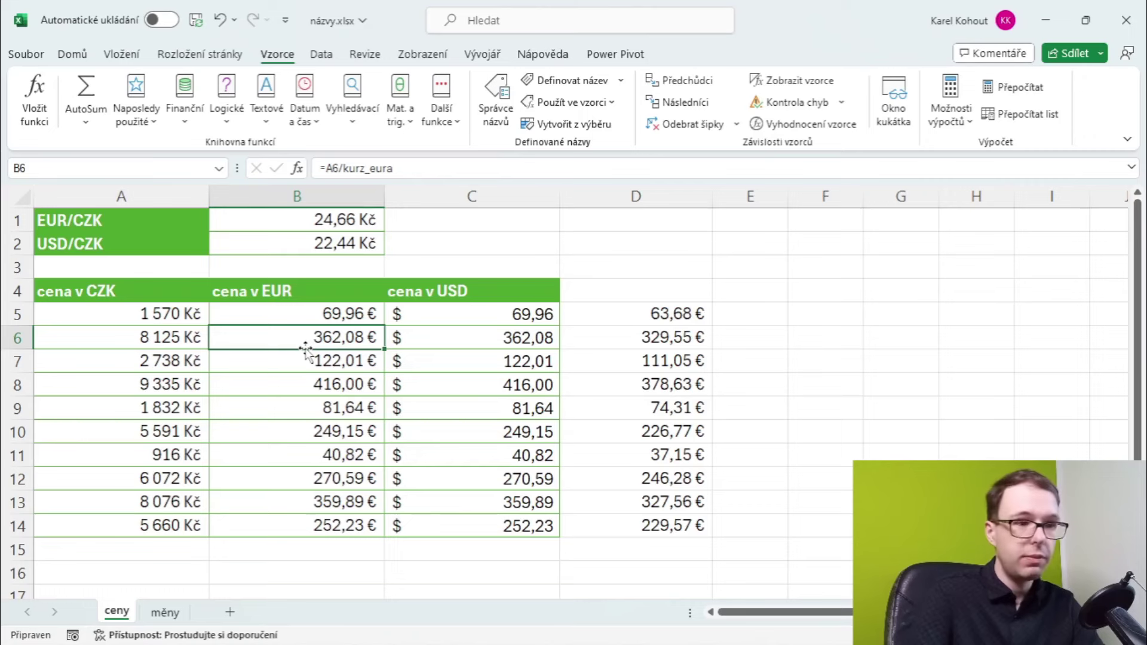
# Step: Delete the kurz_eura name in Name Manager and confirm
pyautogui.click(505, 119)
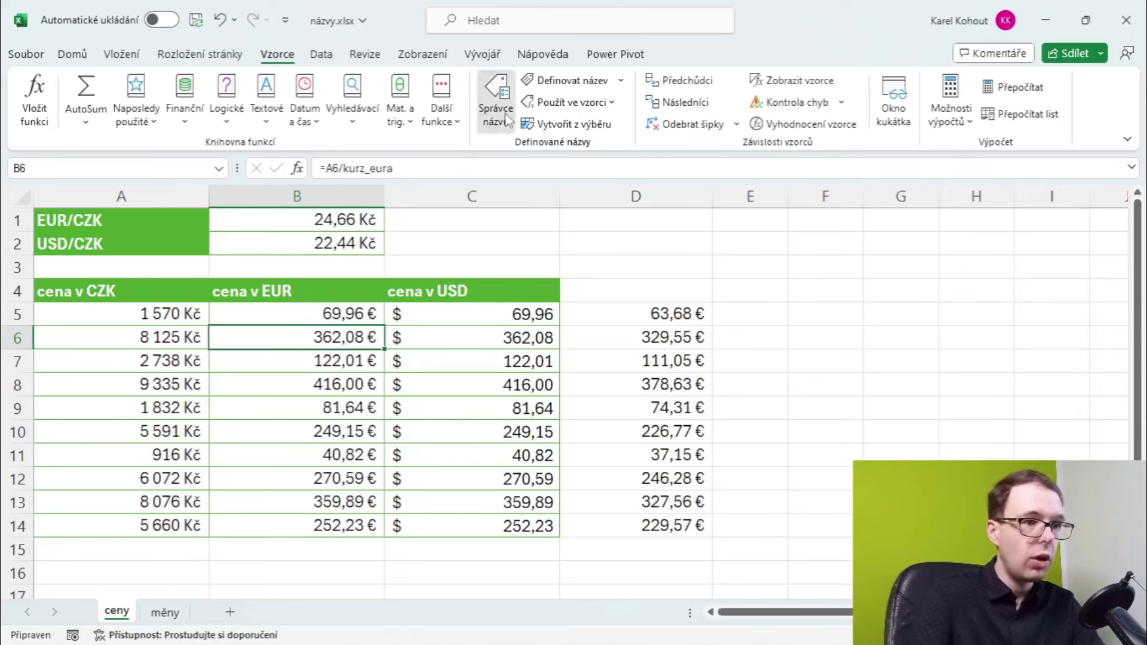
pyautogui.scroll(-1, 539, 375)
pyautogui.scroll(-2, 539, 374)
pyautogui.scroll(-2, 540, 375)
pyautogui.click(515, 357)
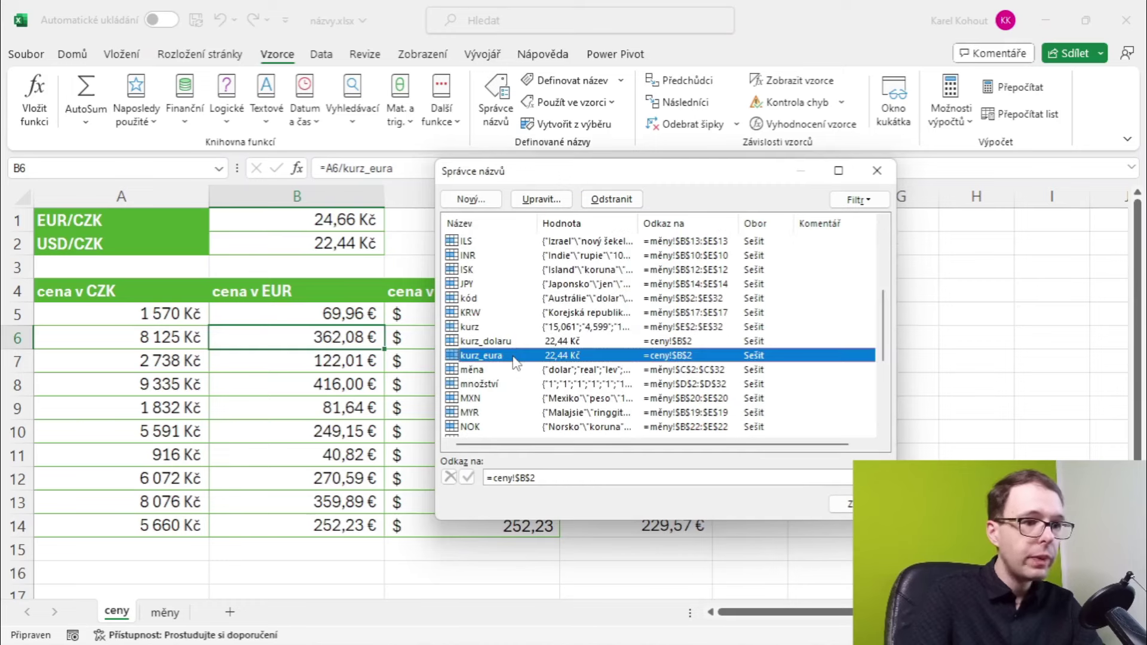
pyautogui.click(622, 199)
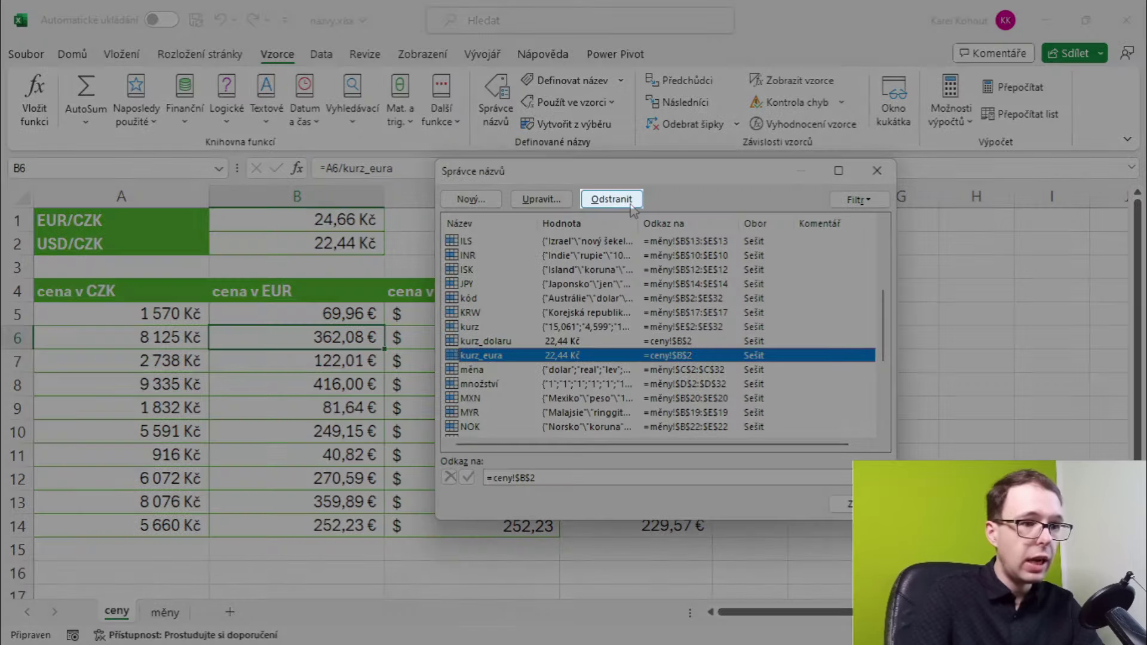
pyautogui.click(630, 205)
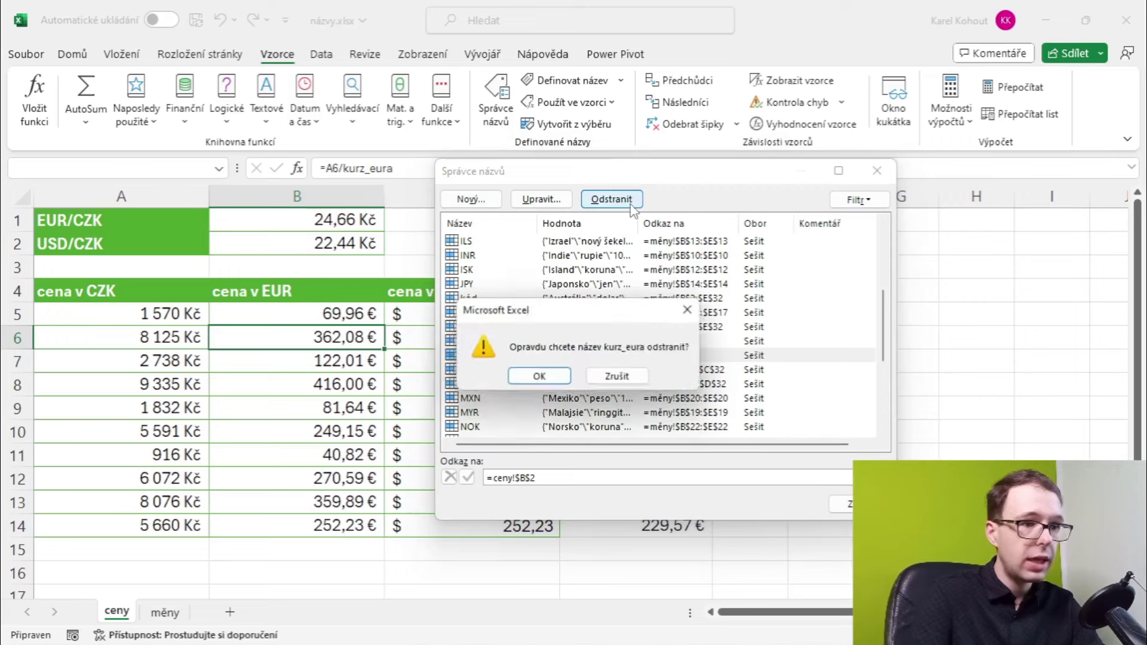
pyautogui.click(532, 380)
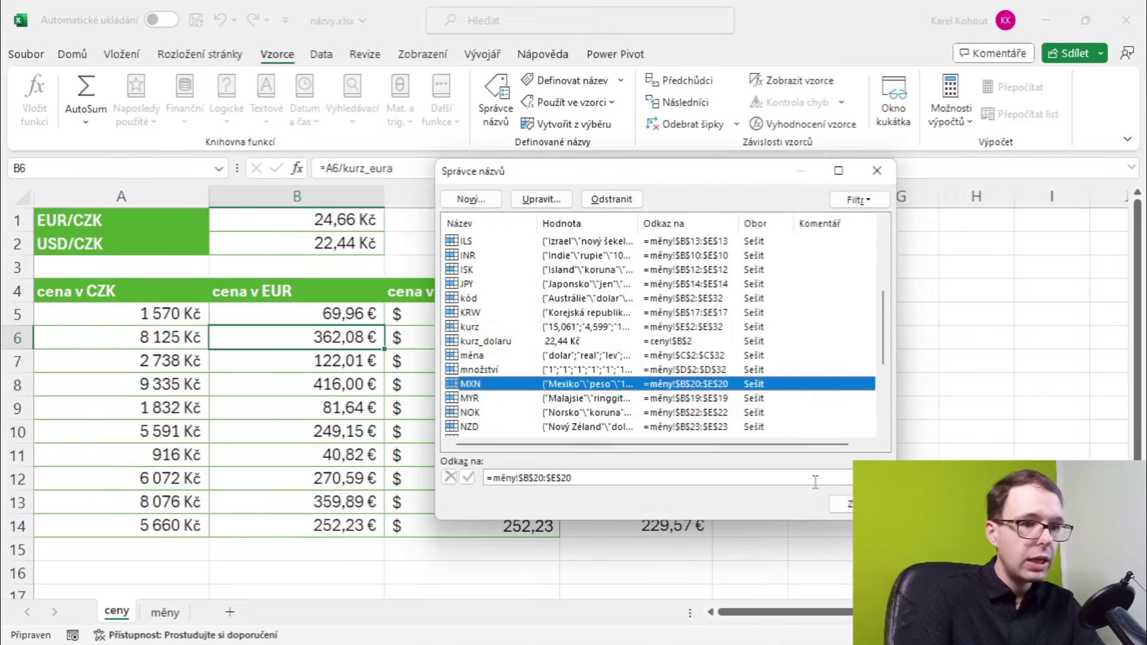
pyautogui.click(843, 505)
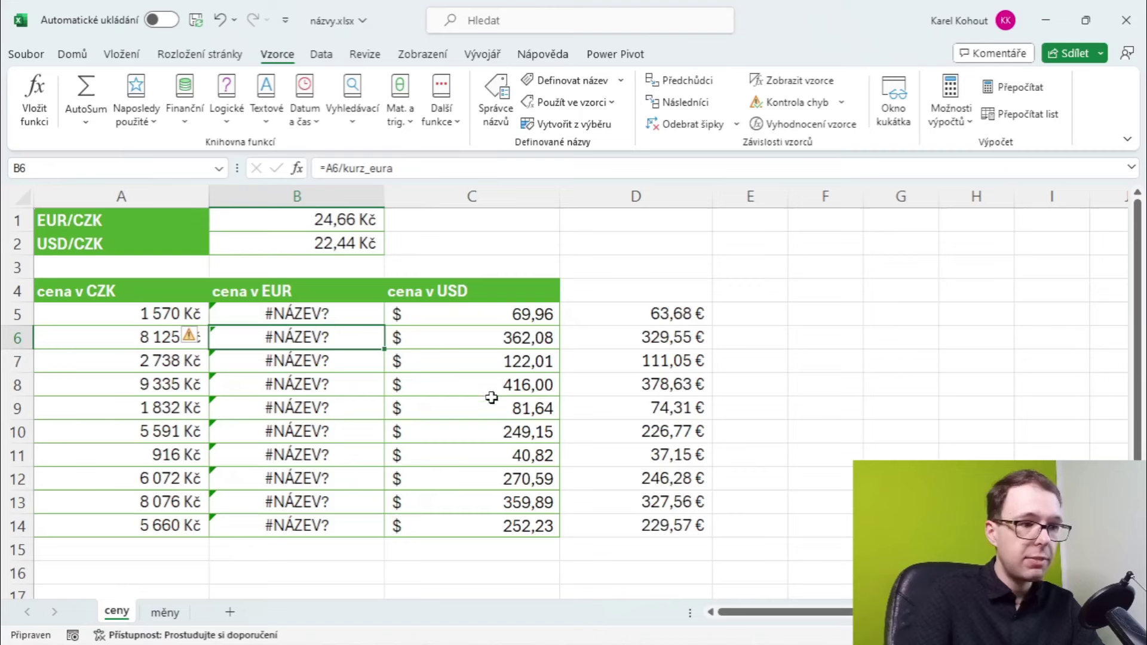
# Step: Inspect the broken #NÁZEV? formulas in cena v EUR cells B7 through B11
pyautogui.click(374, 368)
pyautogui.click(326, 413)
pyautogui.click(324, 451)
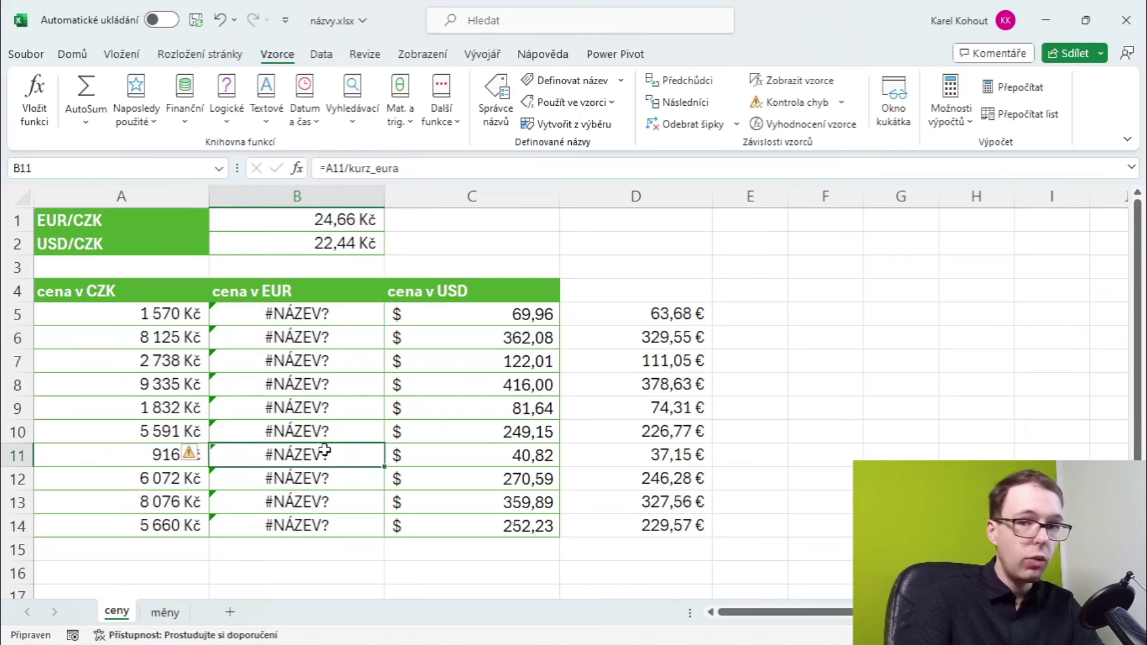
pyautogui.click(345, 365)
pyautogui.click(340, 391)
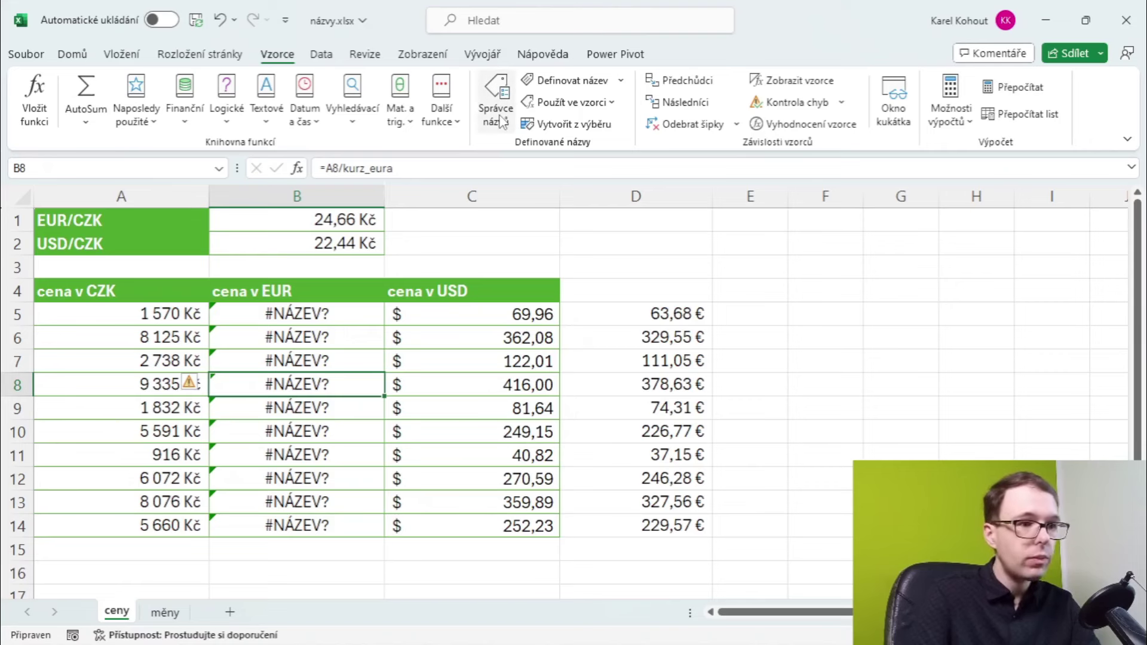
# Step: Recreate the name kurz_eura referring to ceny!$B$1, the 24,66 Kč rate
pyautogui.click(501, 123)
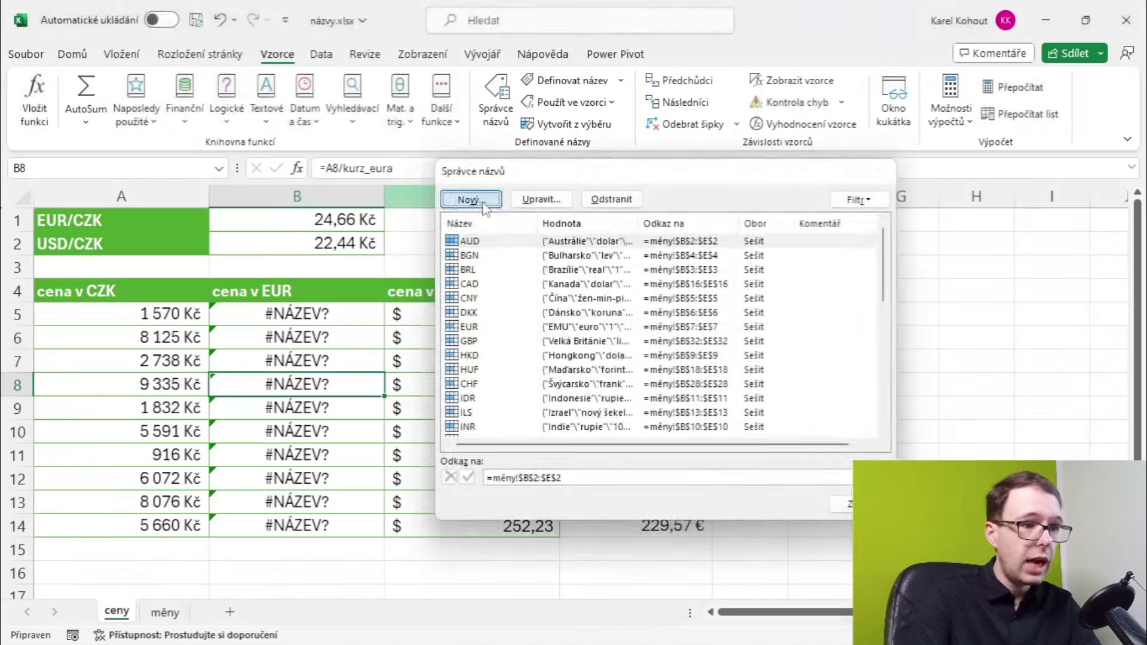
pyautogui.click(483, 204)
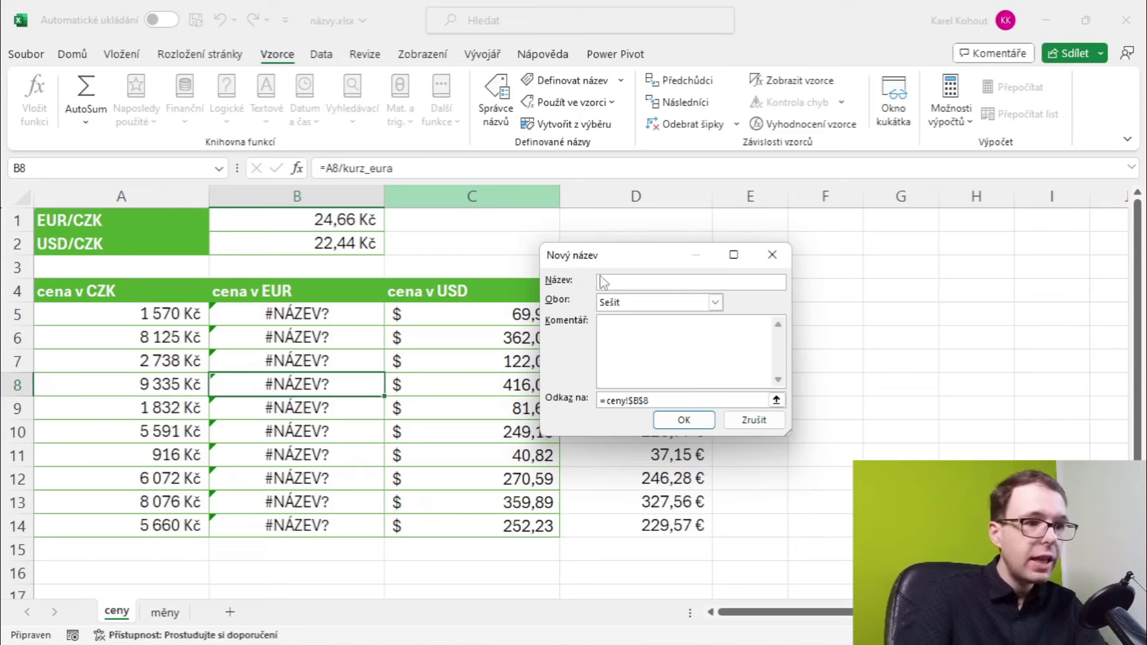
pyautogui.write('kurz')
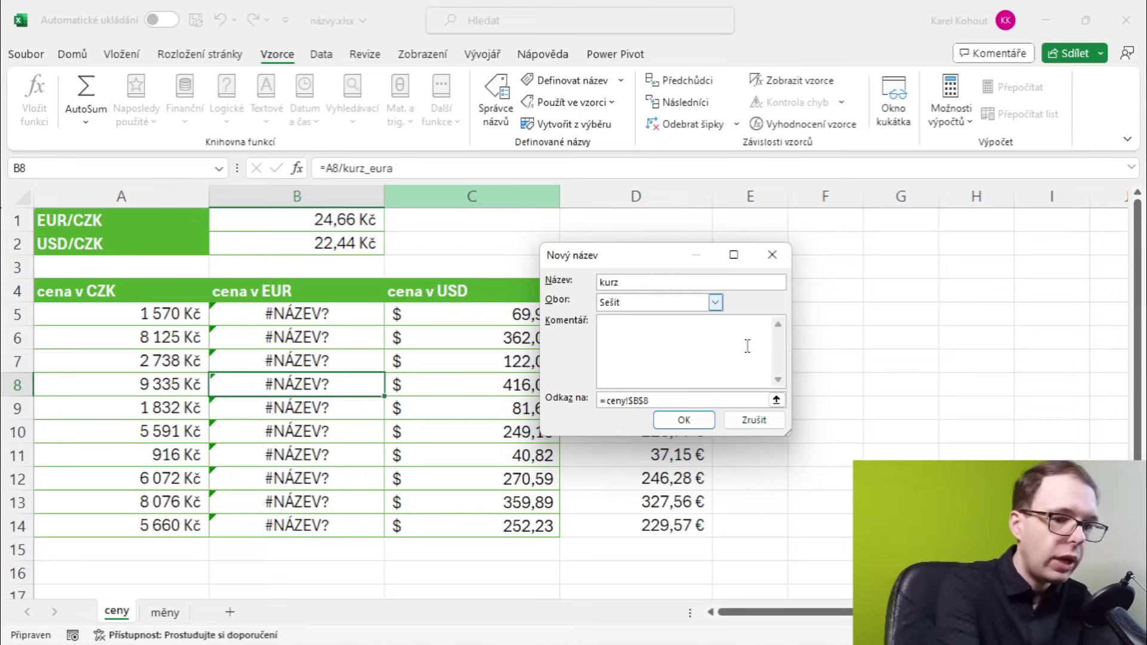
pyautogui.write('_eura')
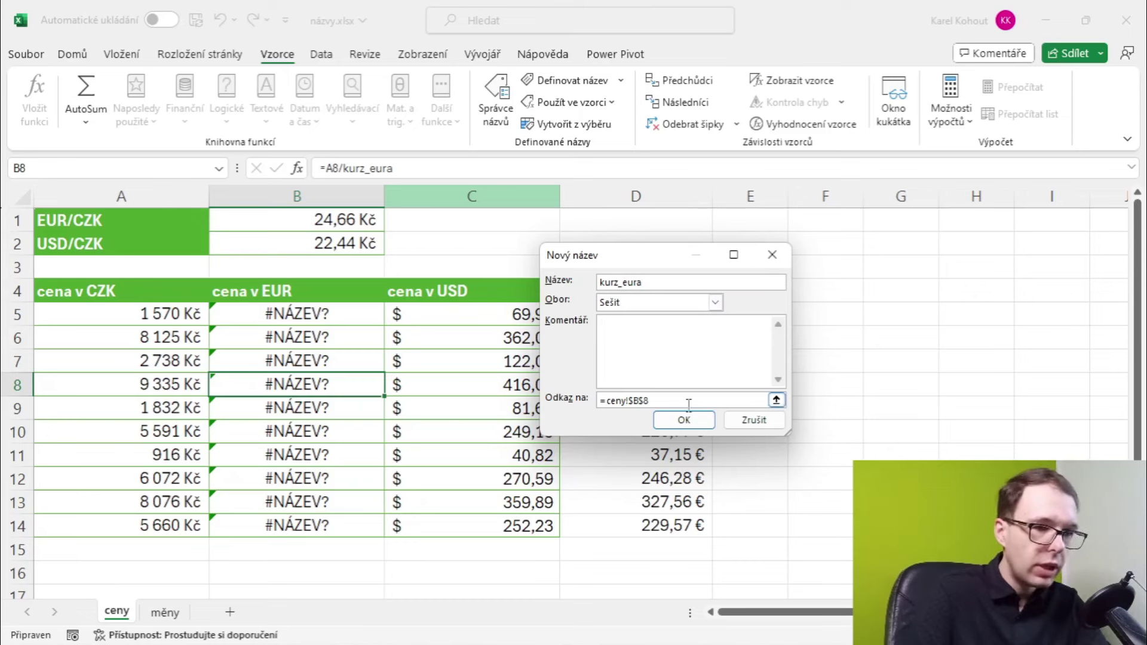
pyautogui.moveTo(674, 404); pyautogui.dragTo(598, 404)
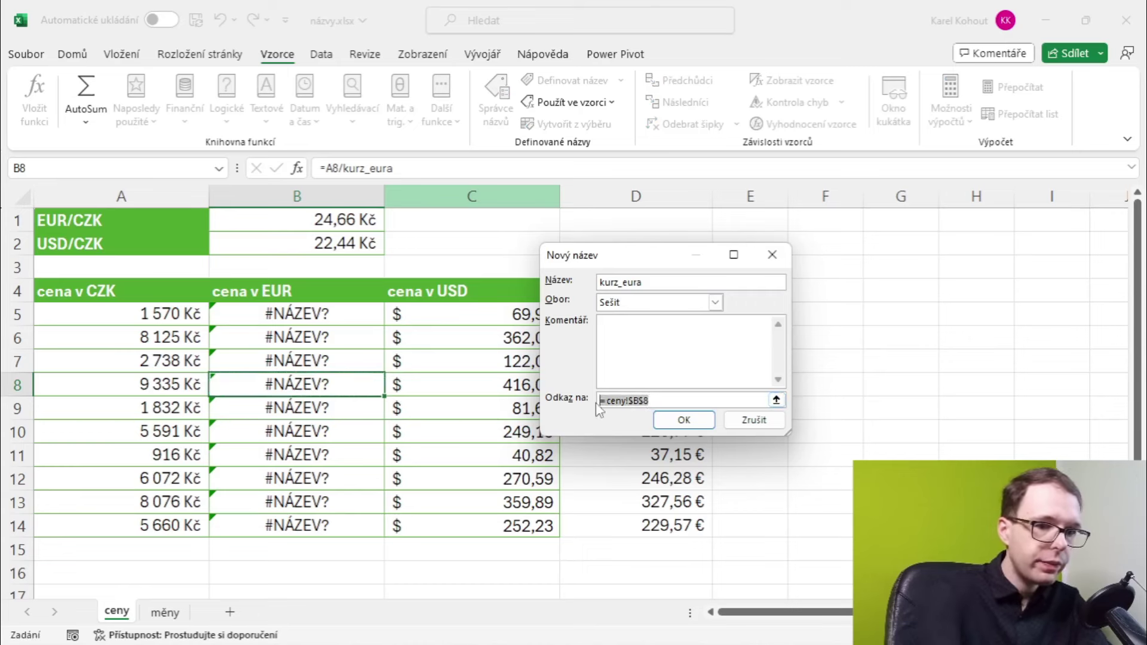
pyautogui.press('BackSpace')
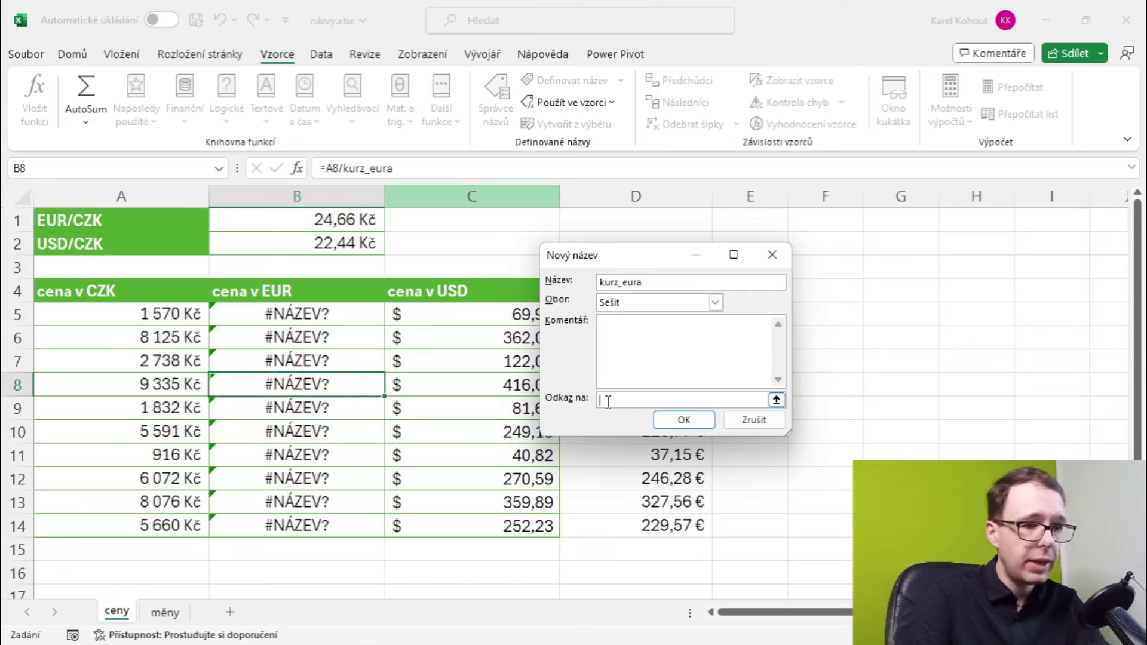
pyautogui.click(333, 220)
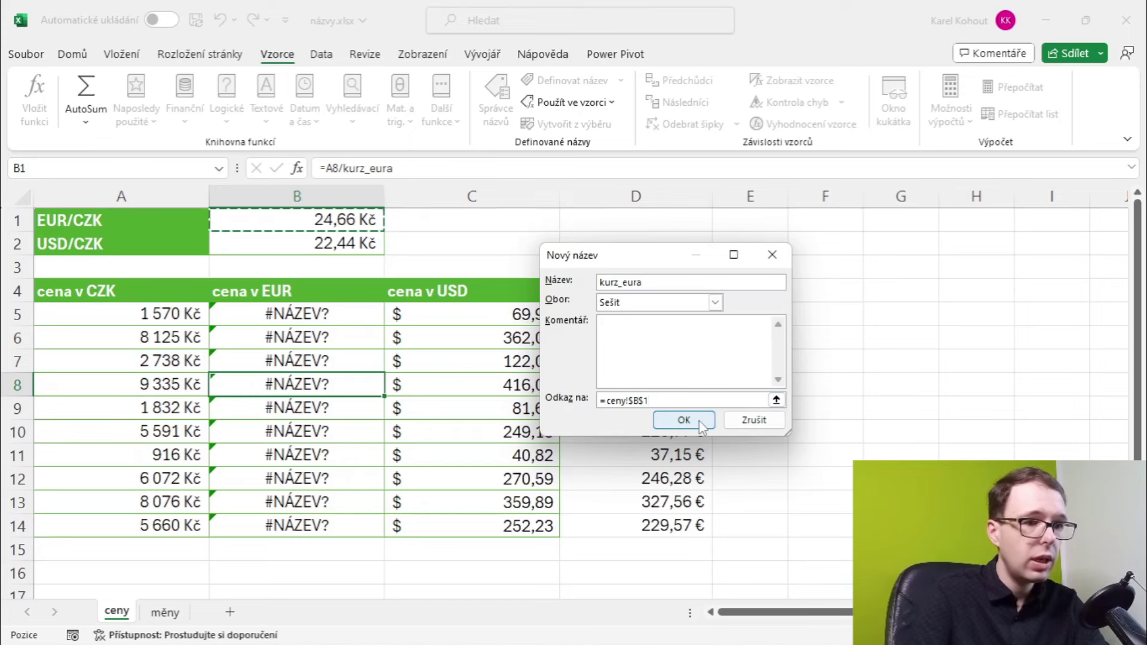
pyautogui.click(685, 420)
pyautogui.click(841, 503)
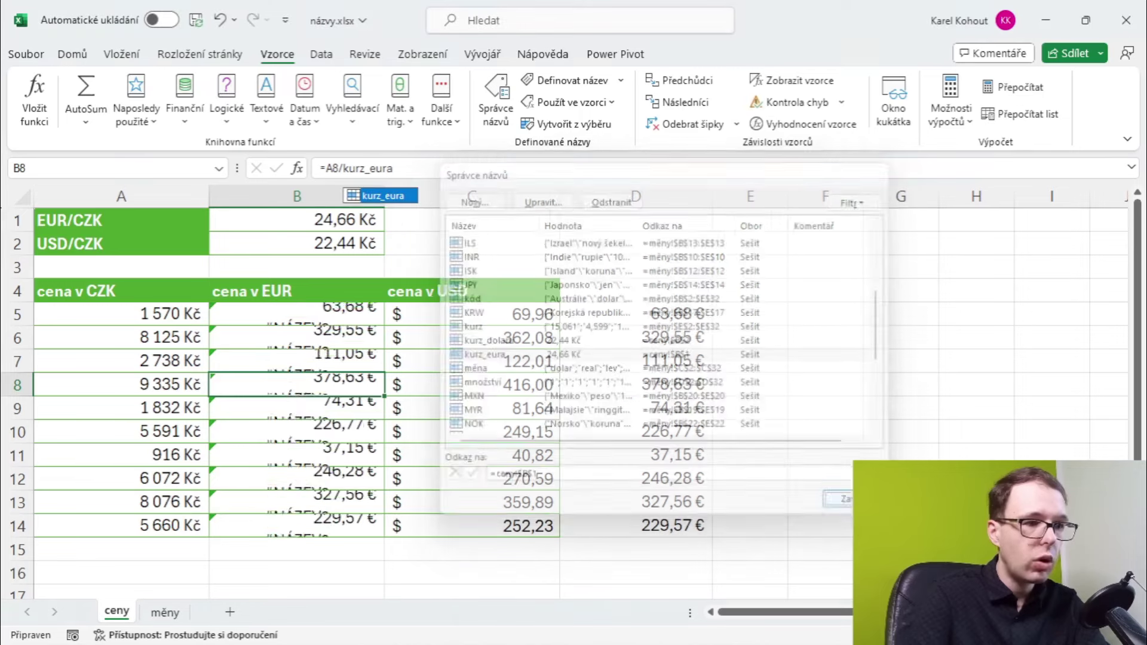
# Step: Change kurz_eura to the constant =10 and check EUR prices recalculate, e.g. 157,00 €
pyautogui.click(346, 437)
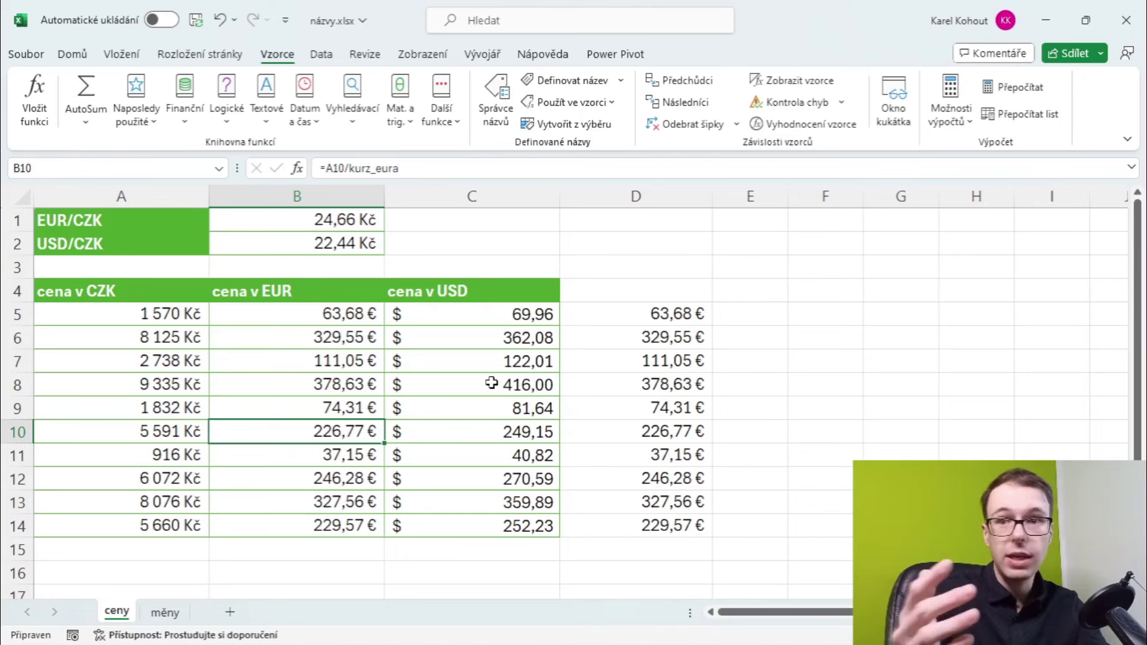
pyautogui.click(505, 122)
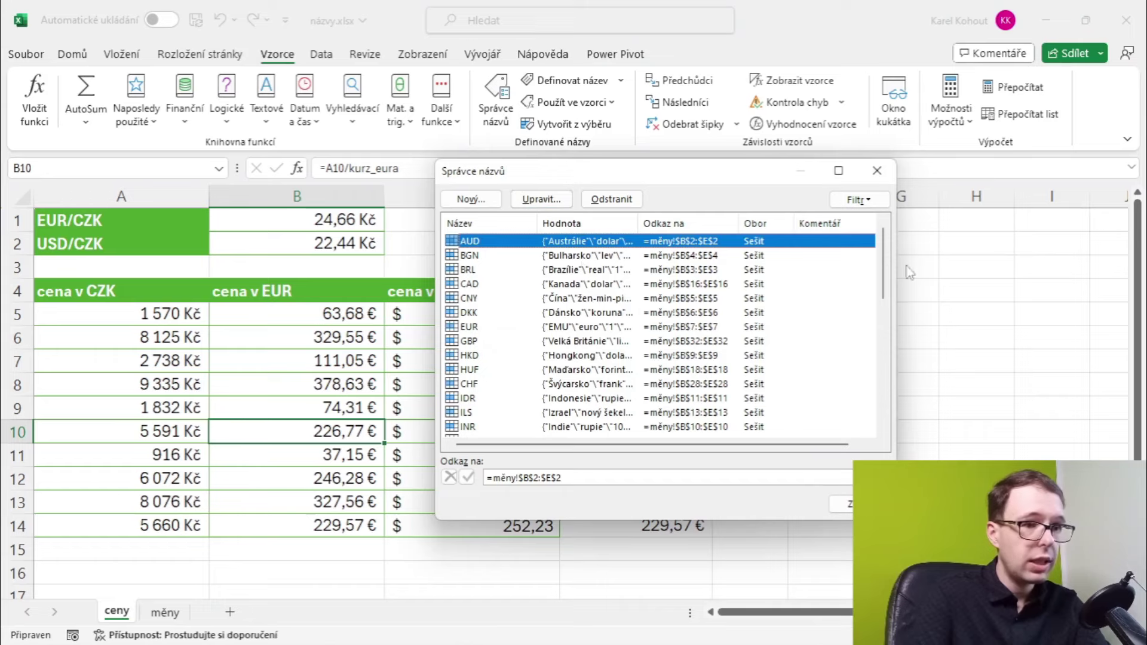
pyautogui.moveTo(891, 263); pyautogui.dragTo(894, 331)
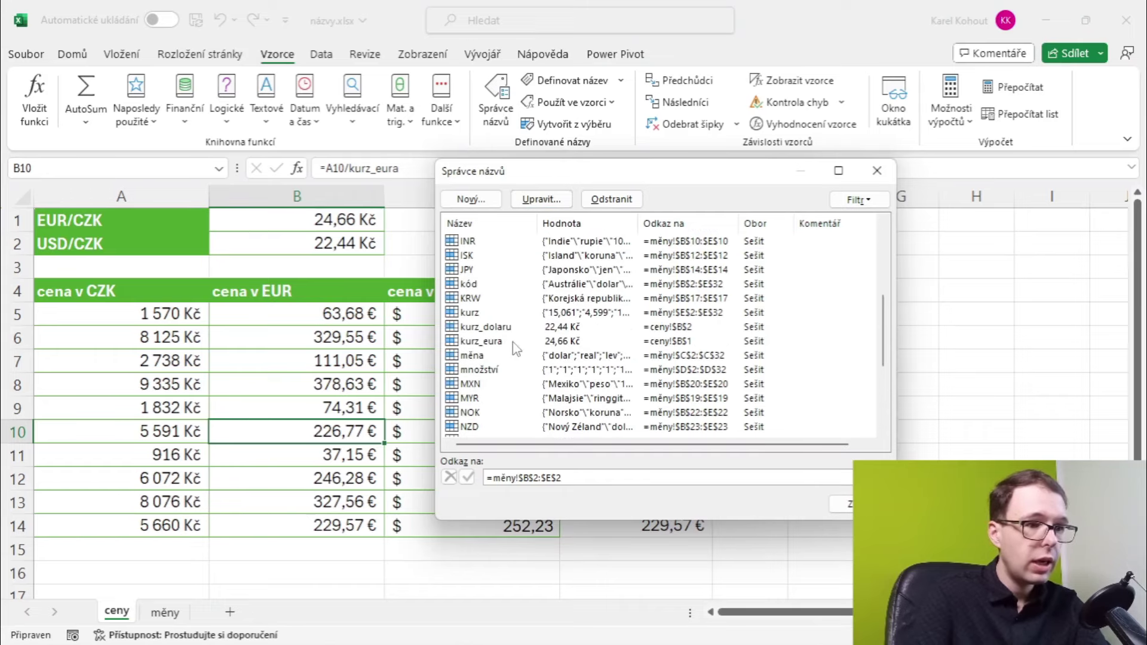
pyautogui.click(516, 345)
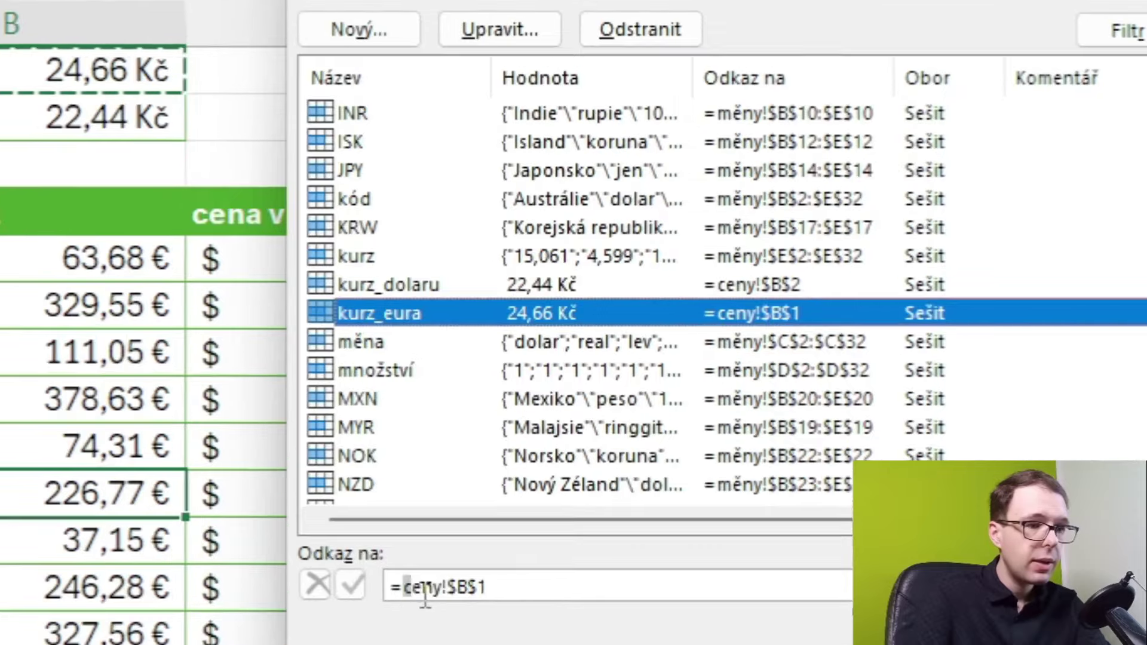
pyautogui.moveTo(496, 479); pyautogui.dragTo(558, 480)
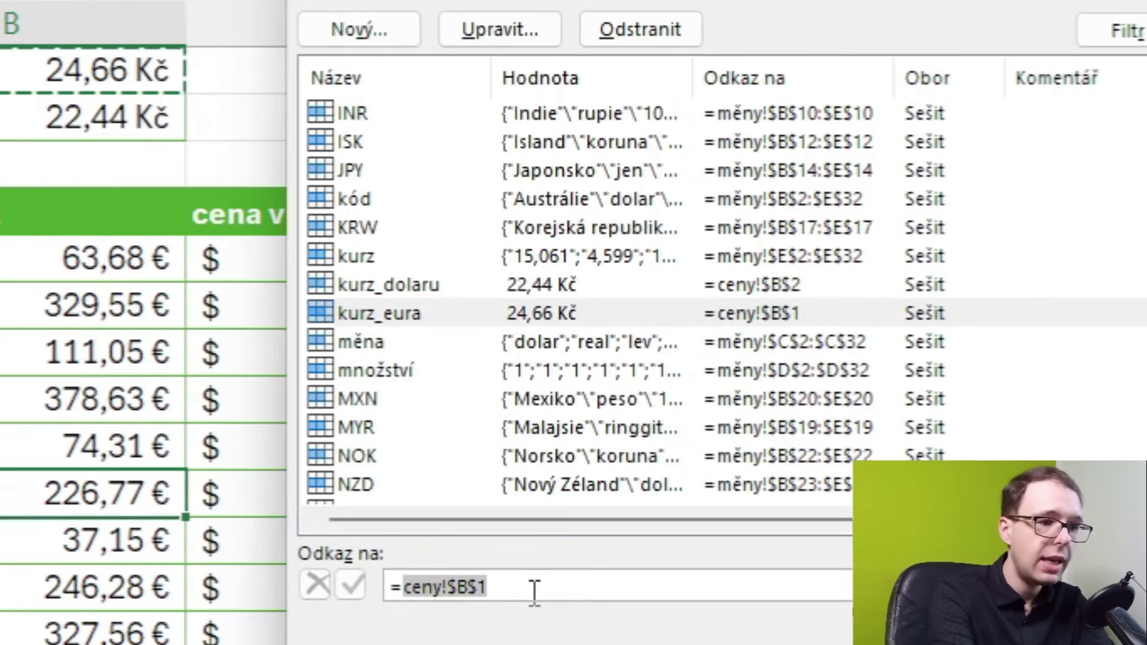
pyautogui.press('BackSpace')
pyautogui.write('10')
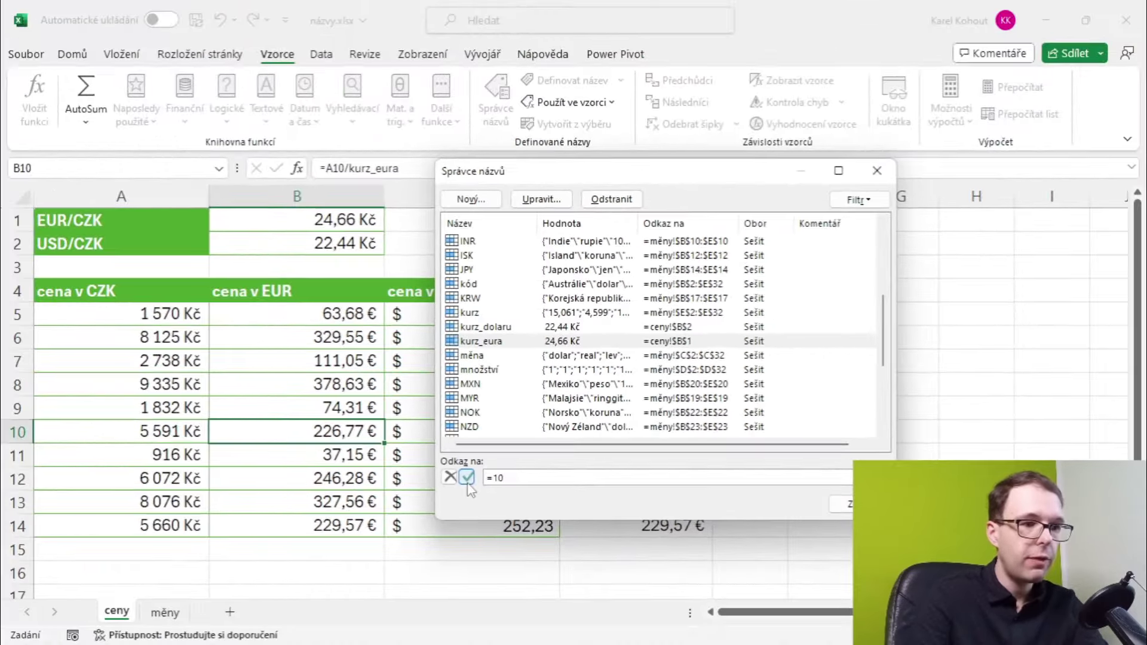
pyautogui.click(467, 477)
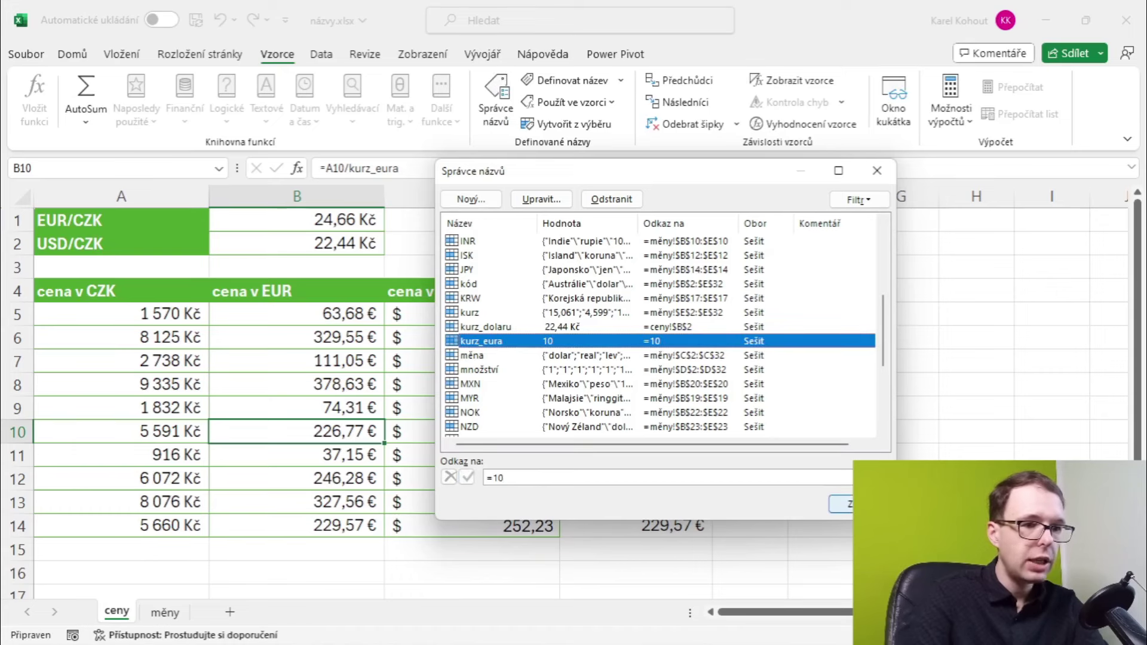
pyautogui.click(842, 504)
pyautogui.click(319, 322)
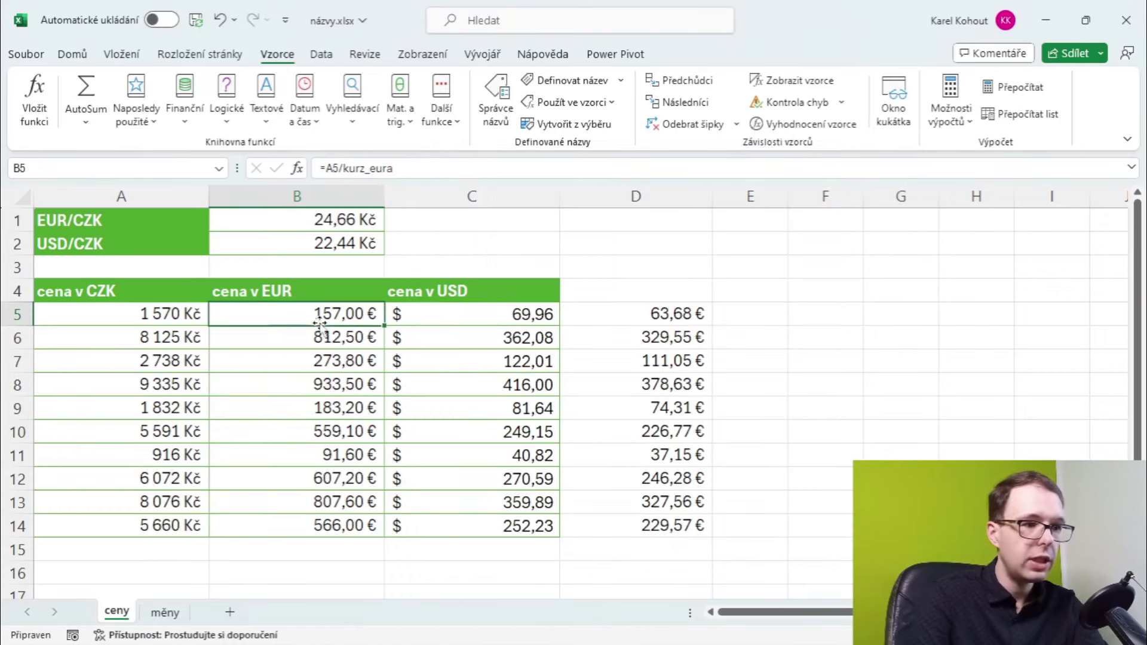
pyautogui.click(321, 340)
# Step: Check the recalculated EUR formulas, then go to the měny sheet and select currencies C2:C20
pyautogui.click(321, 367)
pyautogui.click(323, 318)
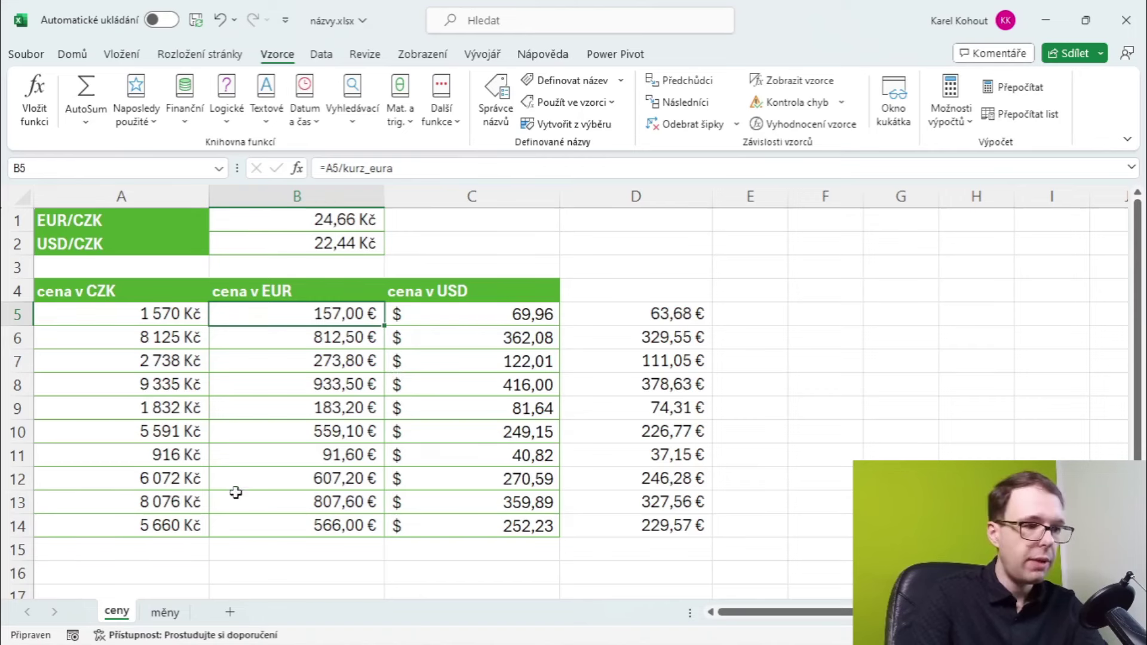
pyautogui.click(165, 612)
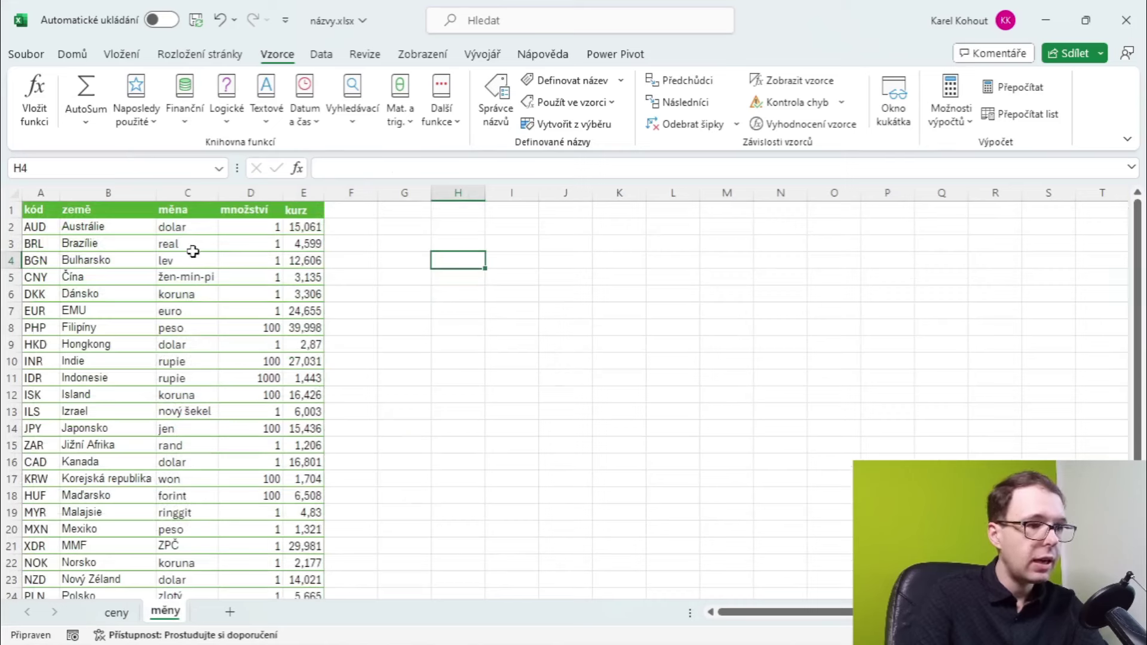
pyautogui.moveTo(188, 232); pyautogui.dragTo(184, 513)
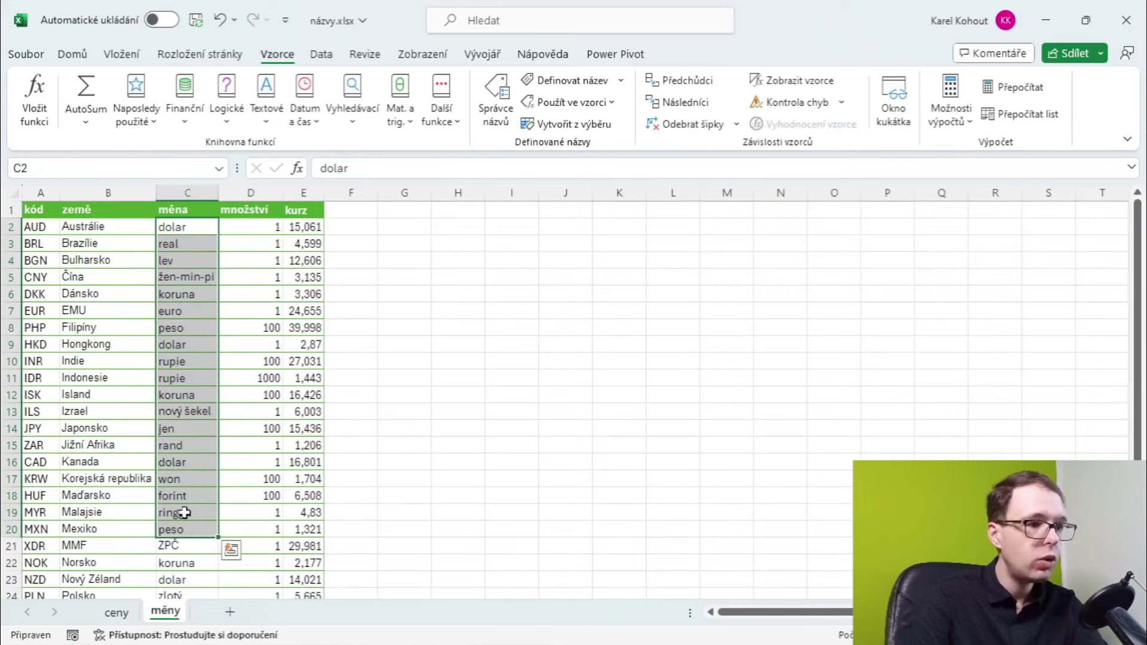
pyautogui.click(187, 294)
pyautogui.click(189, 244)
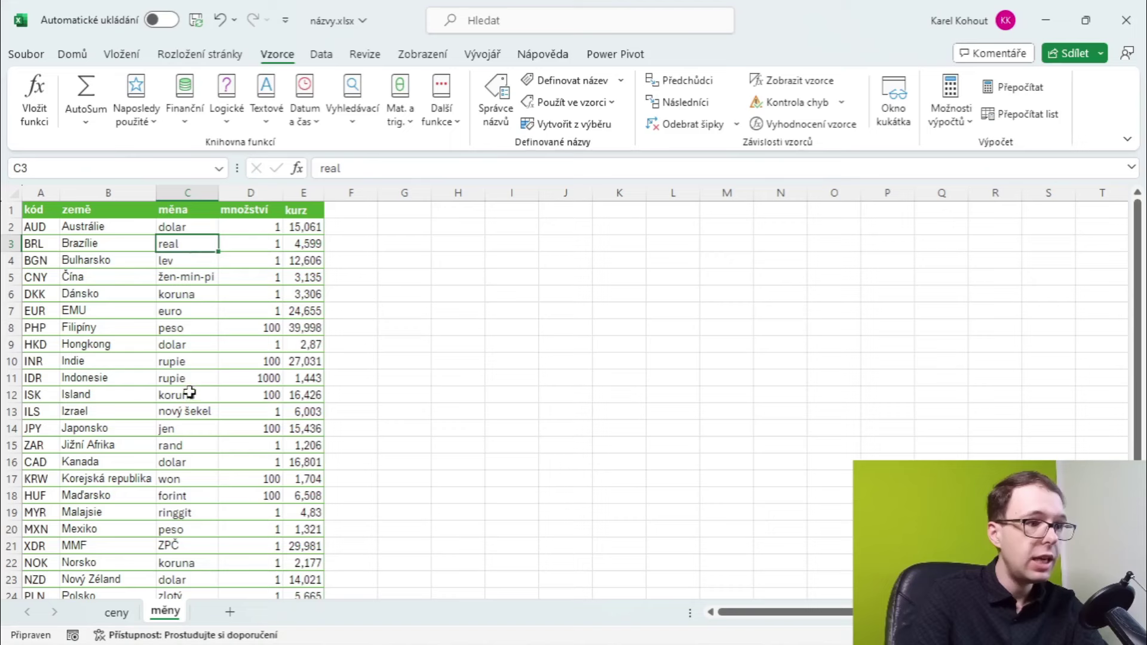
# Step: Review the currencies in column C, such as dolar, rupie and koruna, and open Name Manager
pyautogui.click(189, 227)
pyautogui.click(197, 345)
pyautogui.click(198, 362)
pyautogui.click(199, 378)
pyautogui.click(197, 394)
pyautogui.click(197, 344)
pyautogui.click(197, 294)
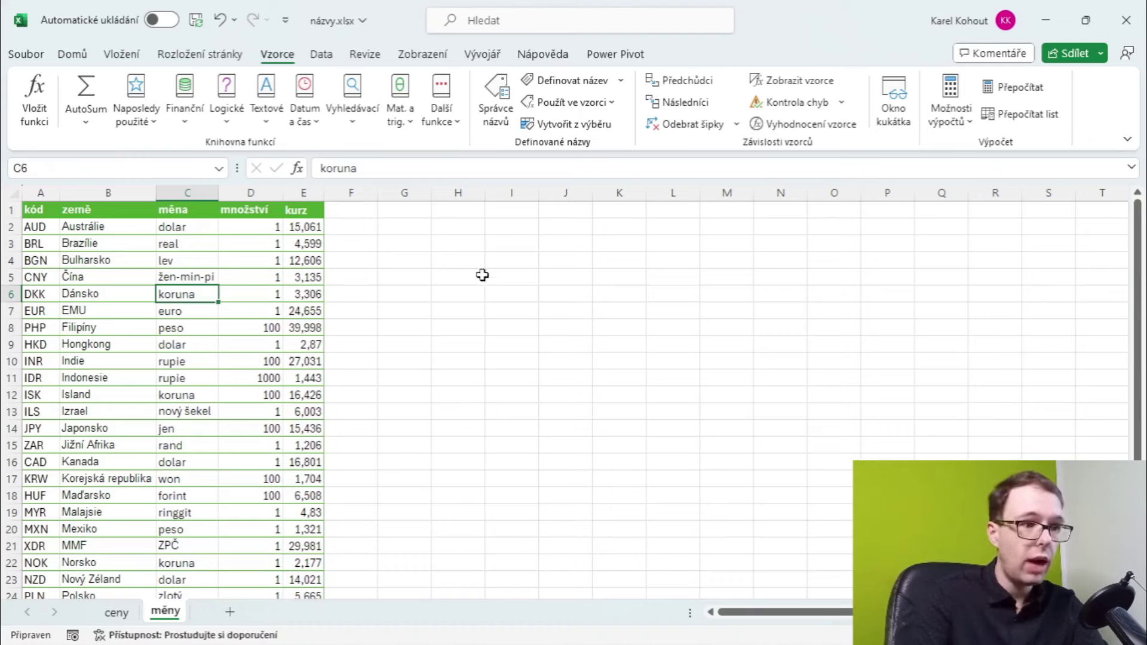
pyautogui.click(496, 104)
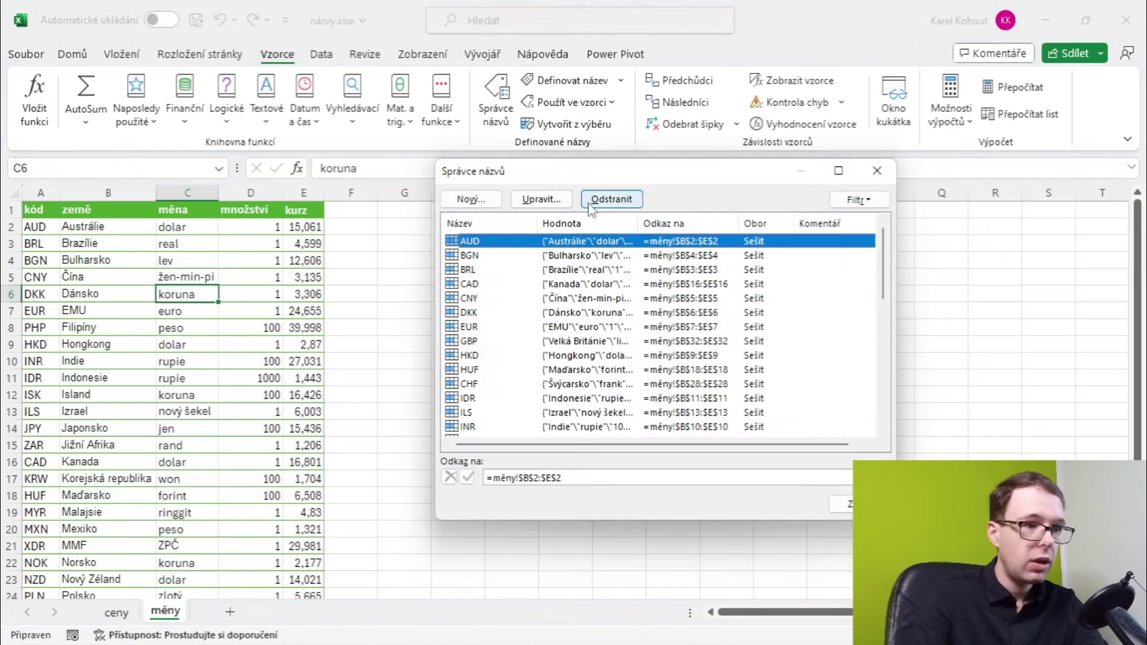
# Step: Define the name seznam_měn as =UNIQUE(měny!$C$2:$C$32)
pyautogui.click(485, 208)
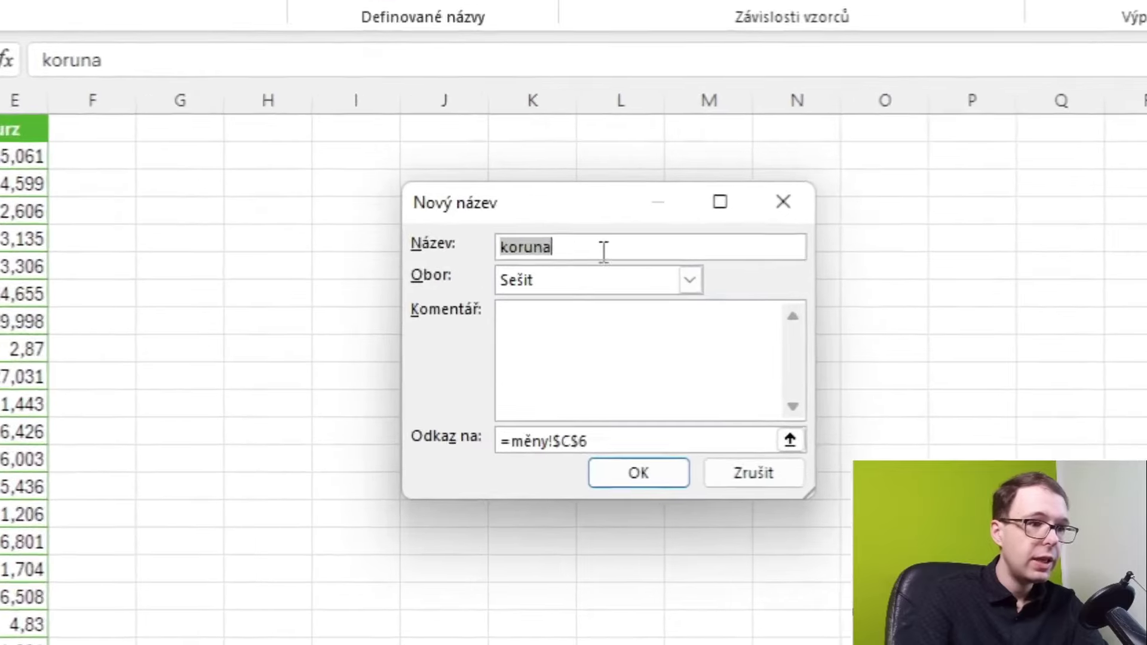
pyautogui.write('seznam_měn')
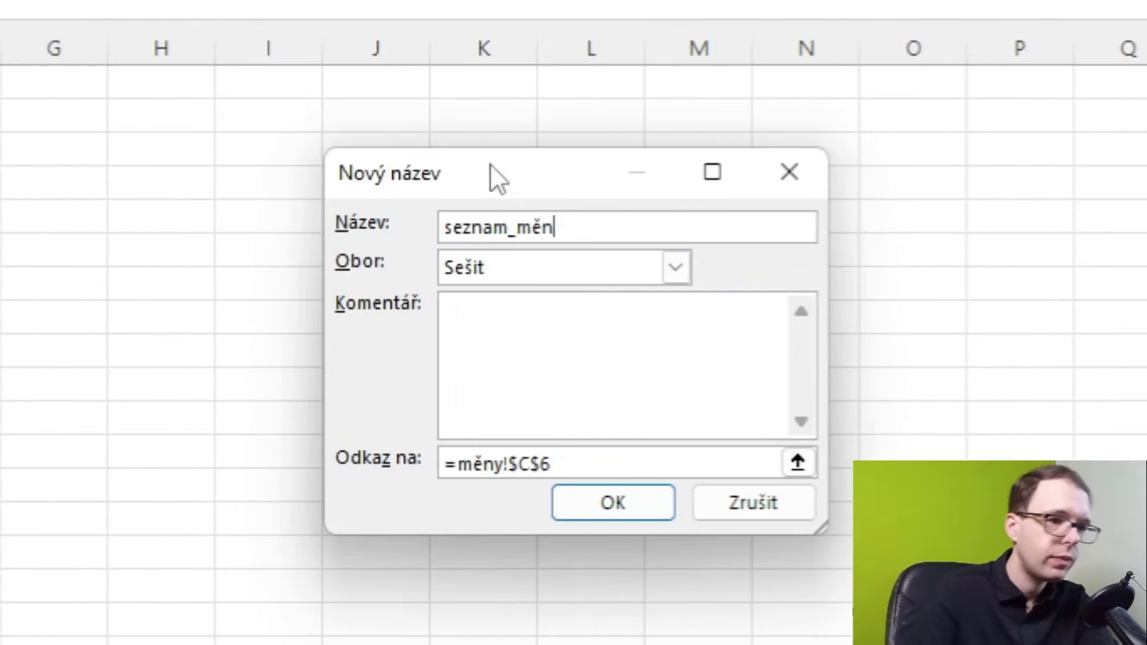
pyautogui.moveTo(459, 465); pyautogui.dragTo(564, 464)
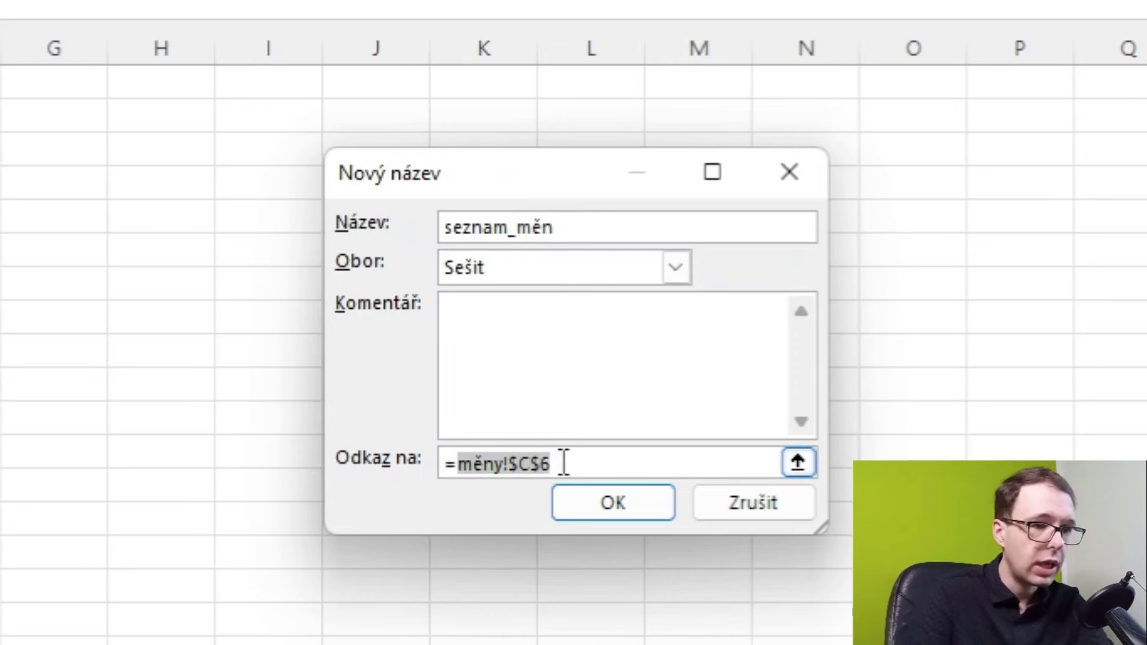
pyautogui.press('BackSpace')
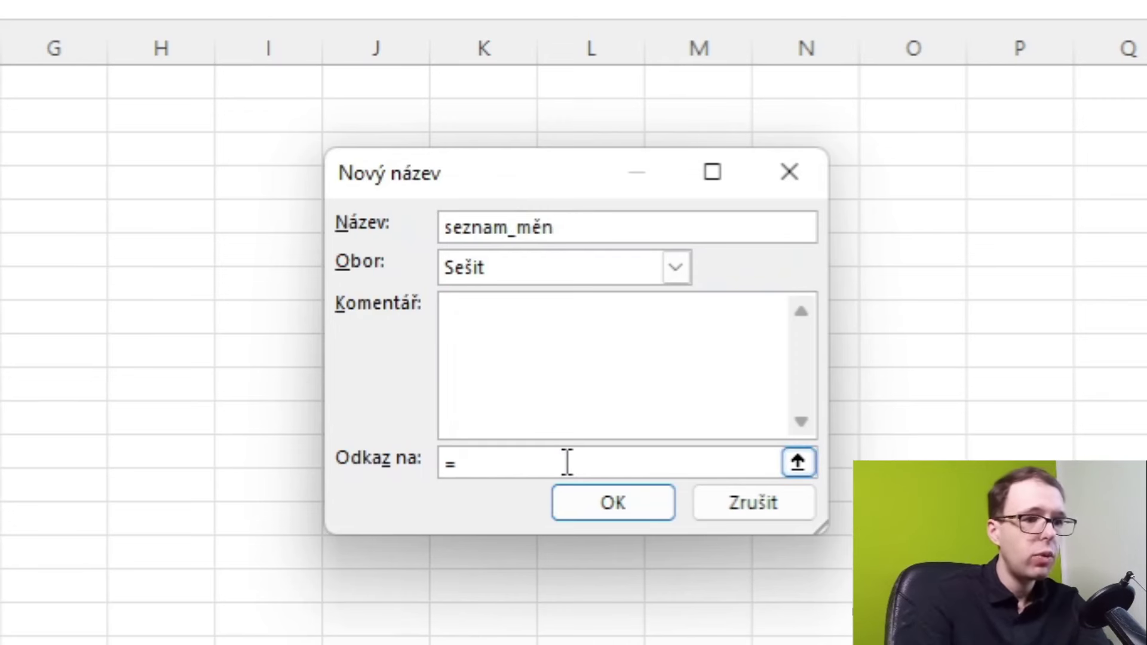
pyautogui.write('unique(')
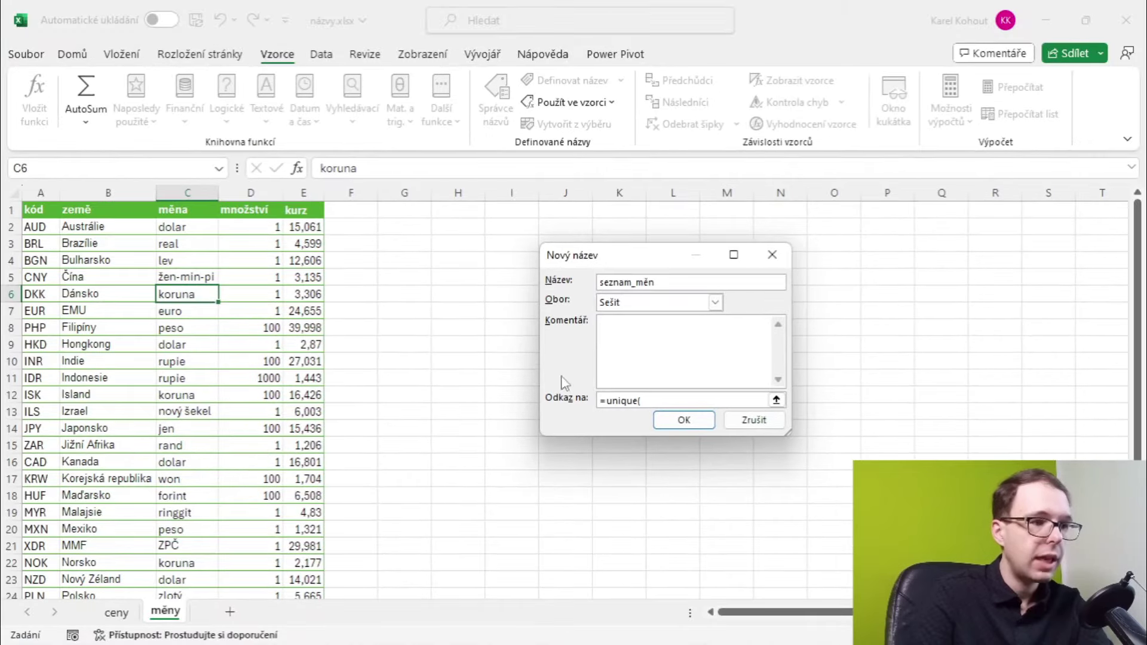
pyautogui.click(199, 230)
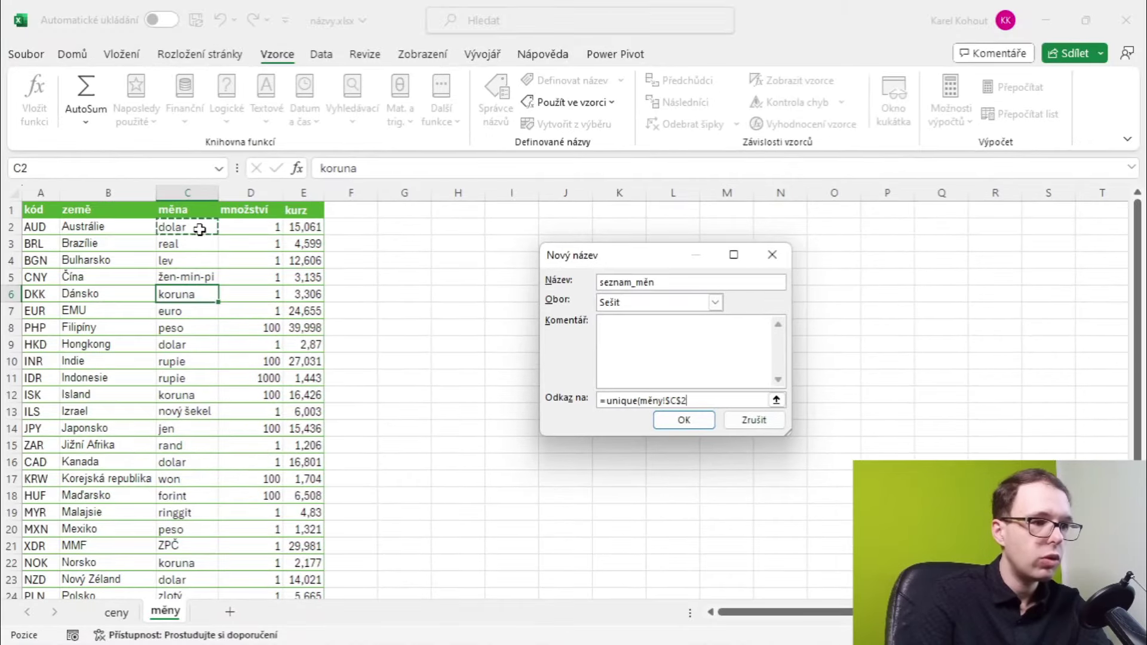
pyautogui.hotkey('ctrl', 'shift', 'Down')
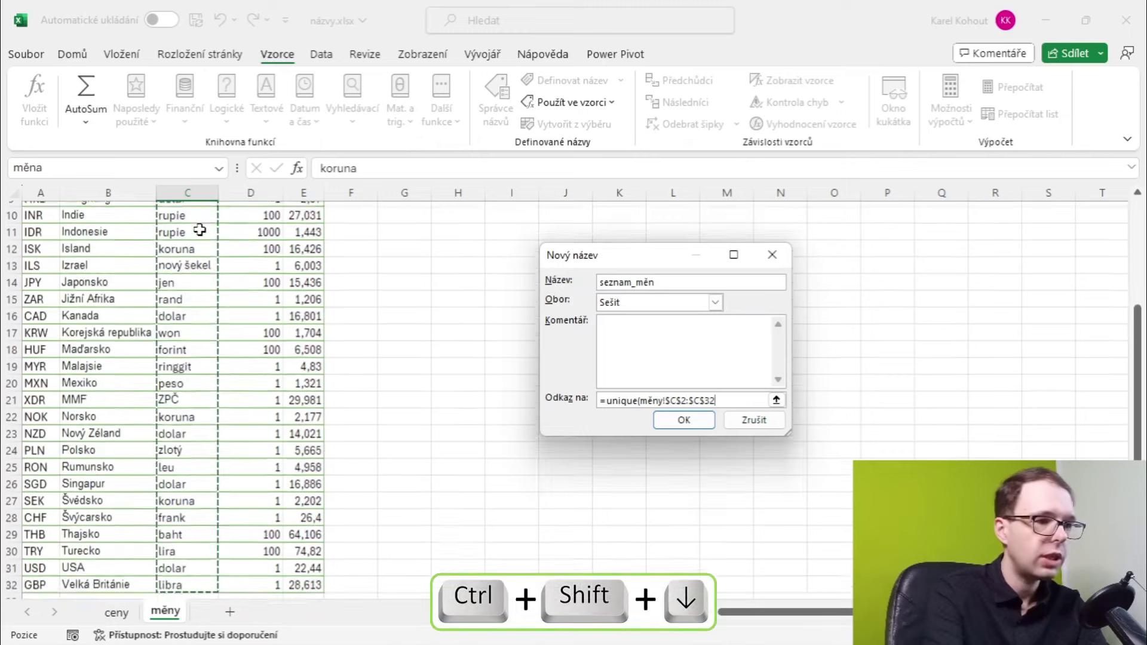
pyautogui.write(')')
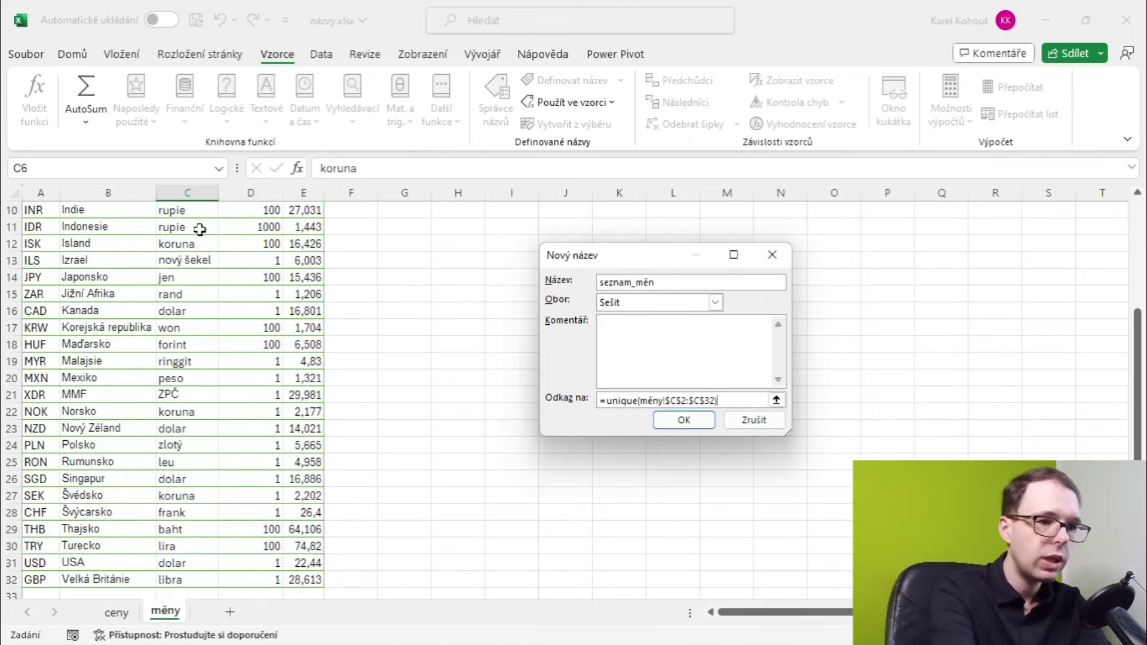
pyautogui.click(685, 419)
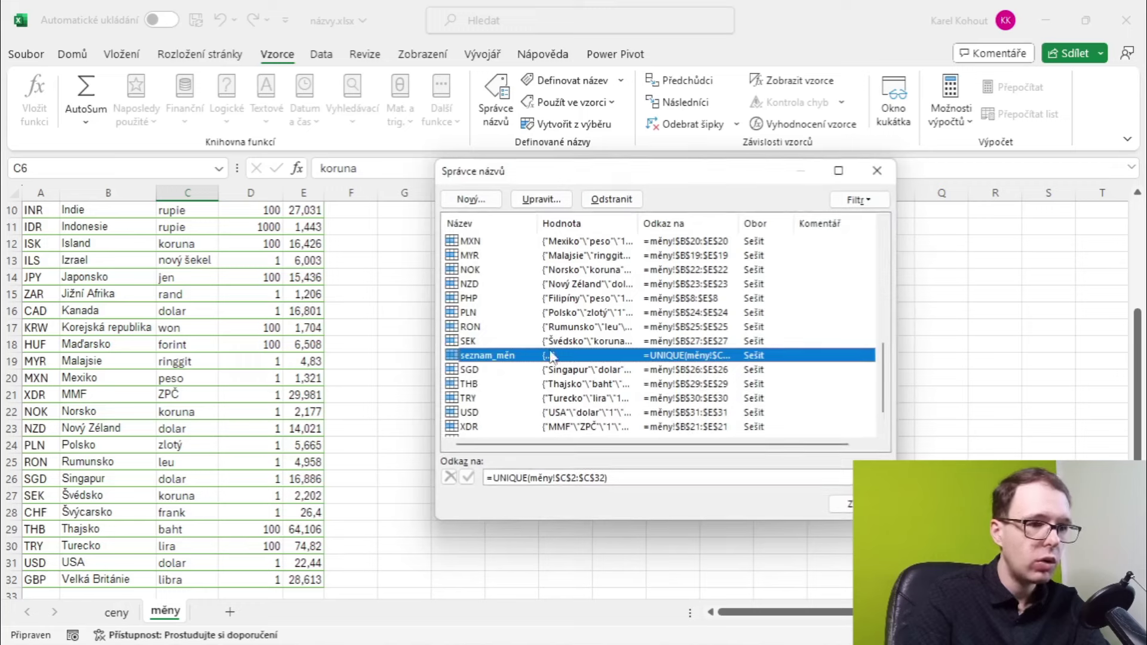
# Step: Enter the formula =seznam_měn in cell I1 on the měny sheet
pyautogui.click(843, 504)
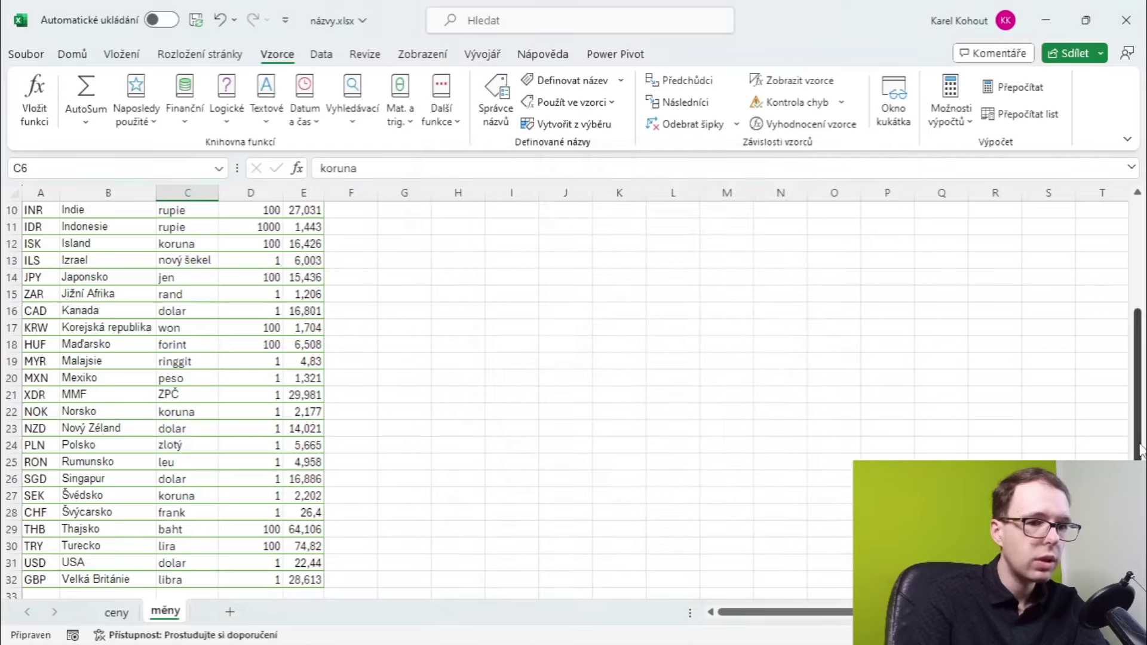
pyautogui.scroll(3, 557, 239)
pyautogui.click(526, 214)
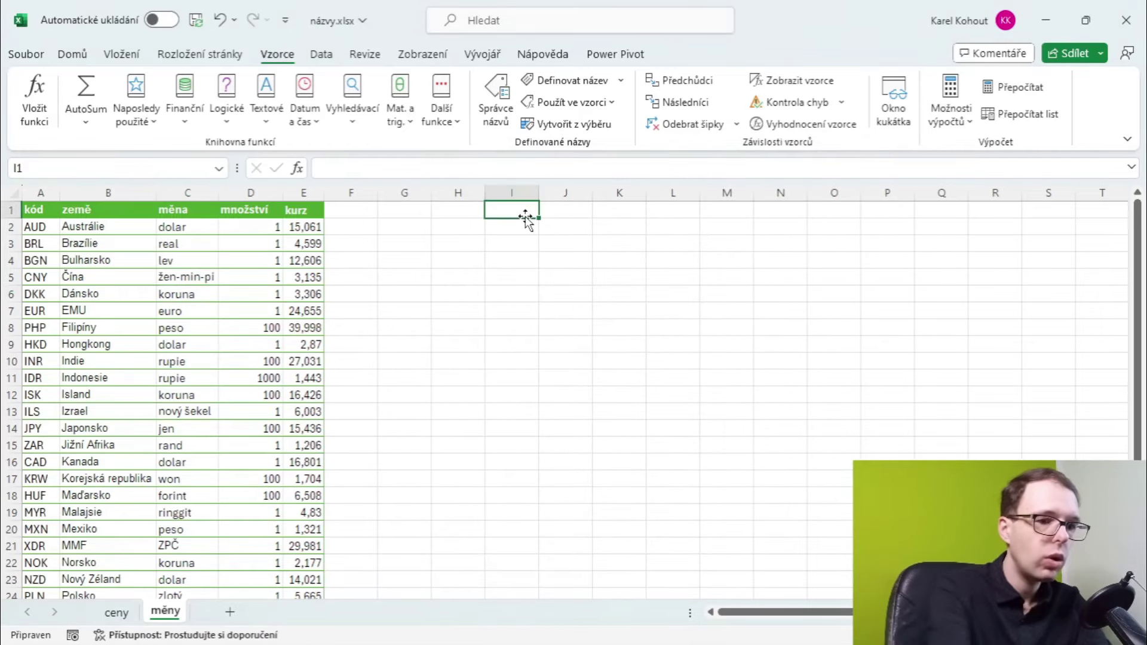
pyautogui.write('=s')
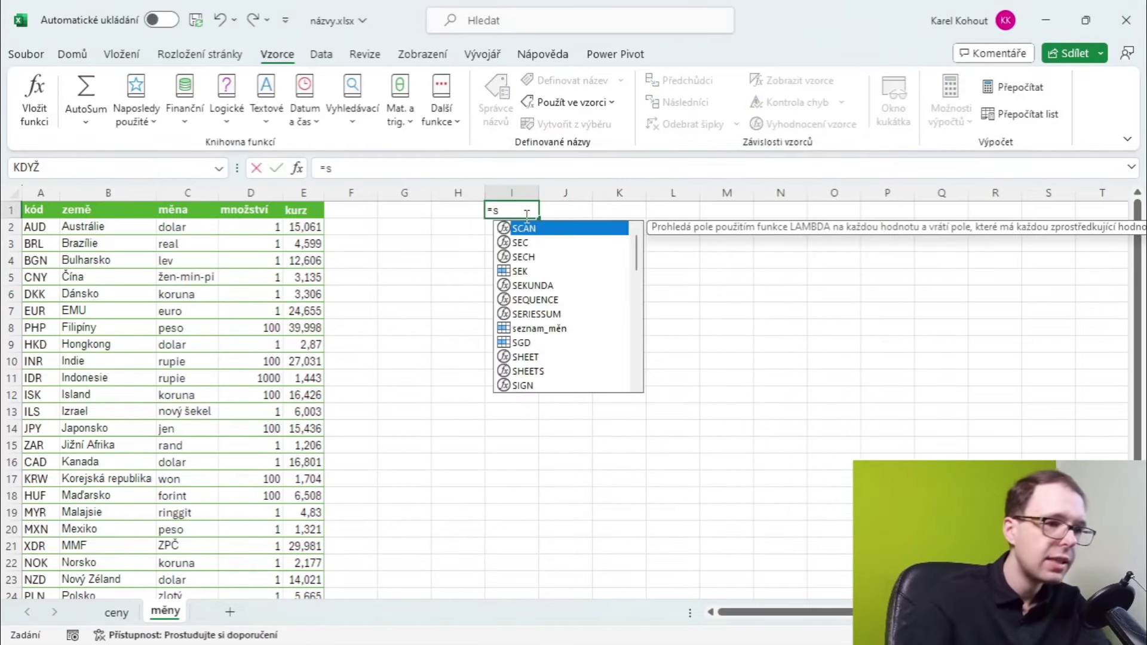
pyautogui.doubleClick(539, 329)
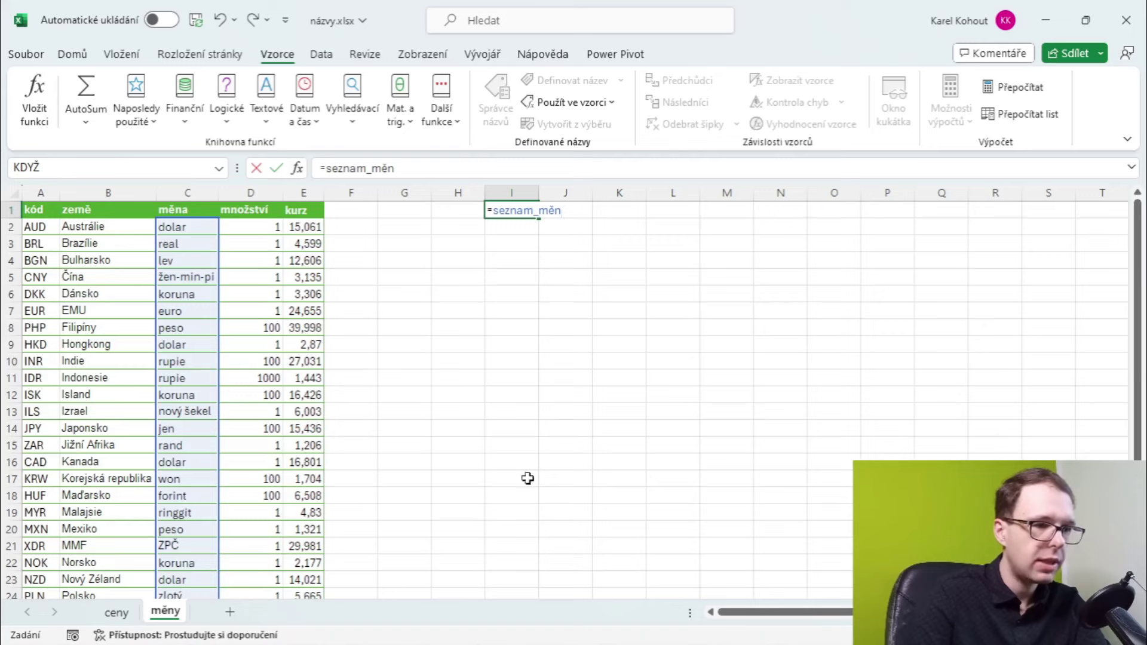
pyautogui.press('Return')
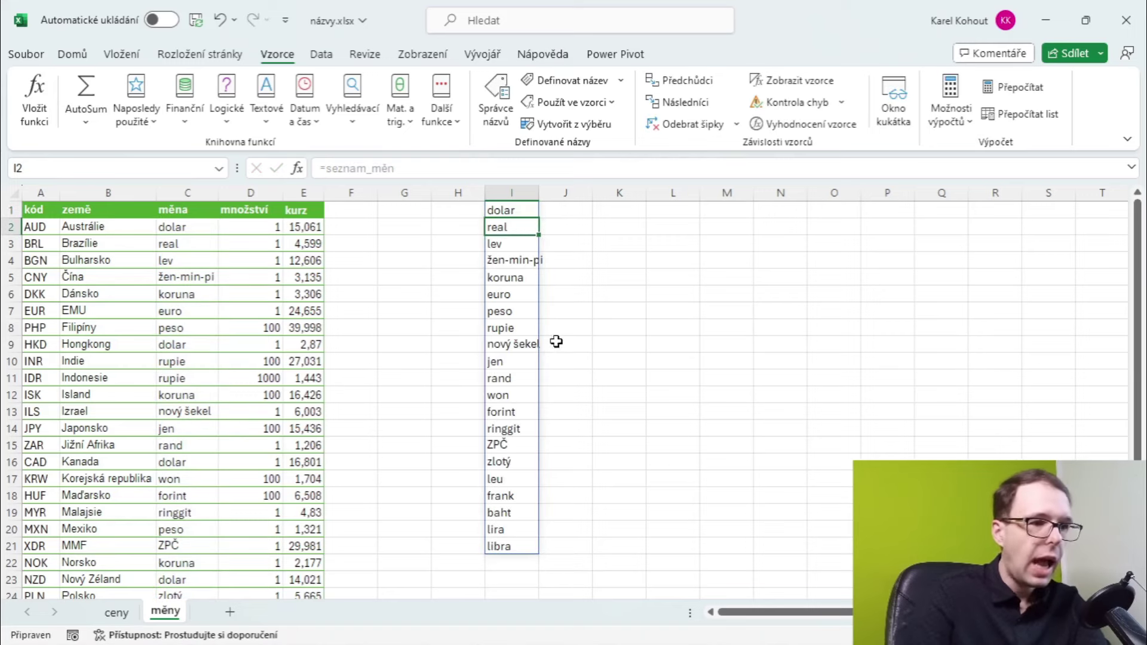
# Step: Check the spilled currencies in column I, such as forint, jen, dolar, peso and won
pyautogui.click(512, 412)
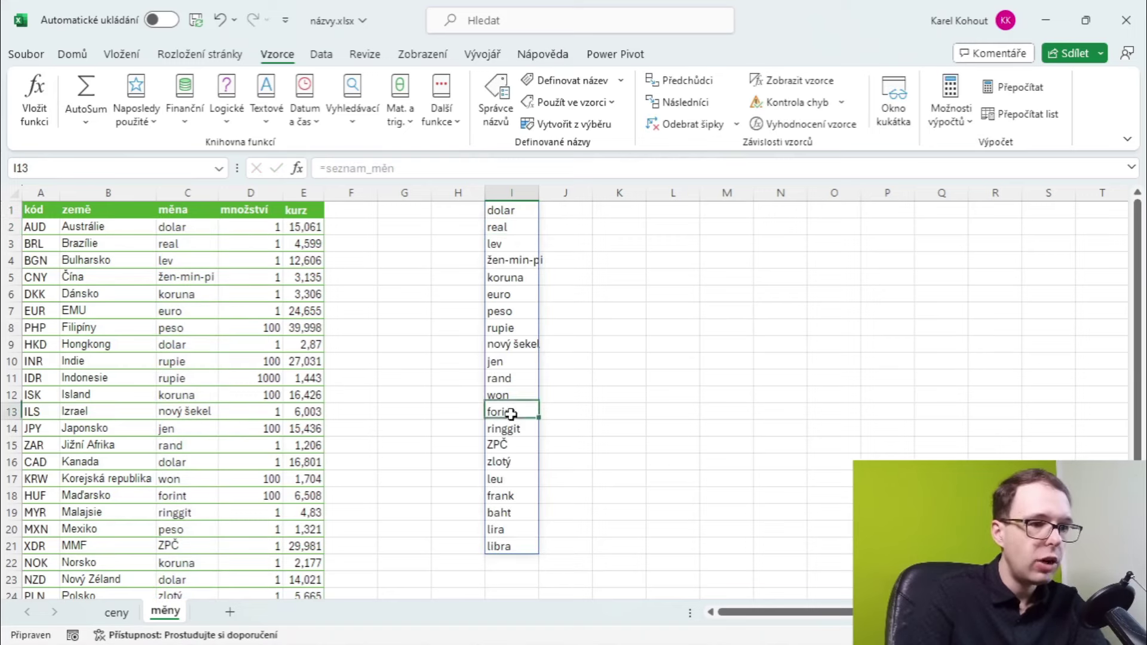
pyautogui.moveTo(1139, 342); pyautogui.dragTo(1139, 335)
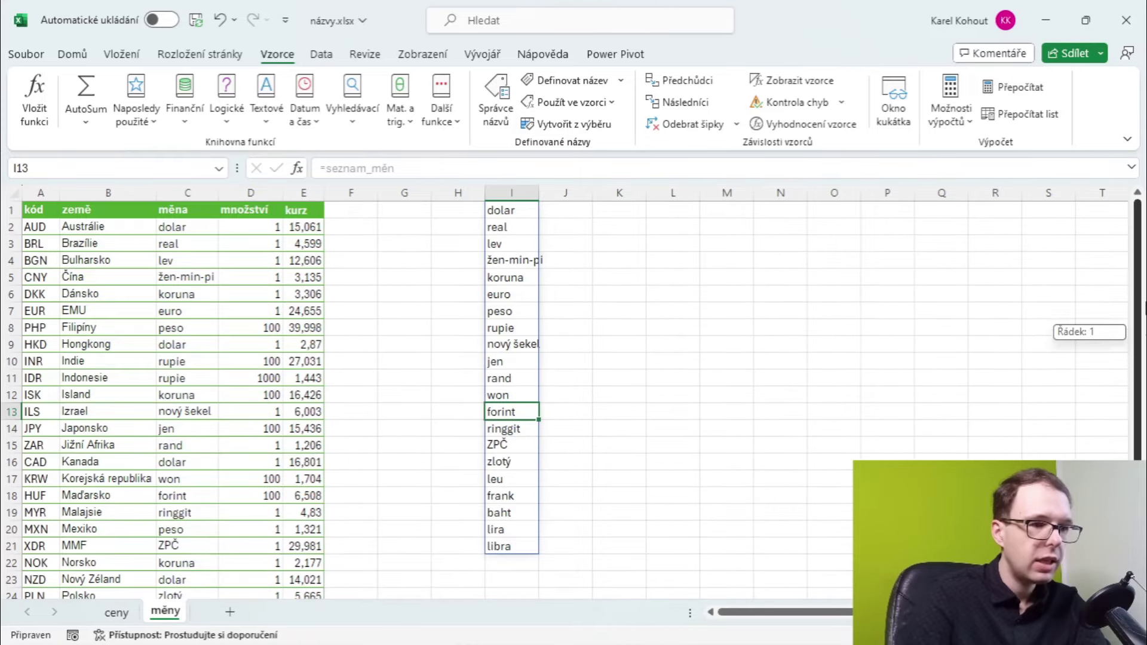
pyautogui.click(499, 245)
pyautogui.click(512, 323)
pyautogui.click(512, 362)
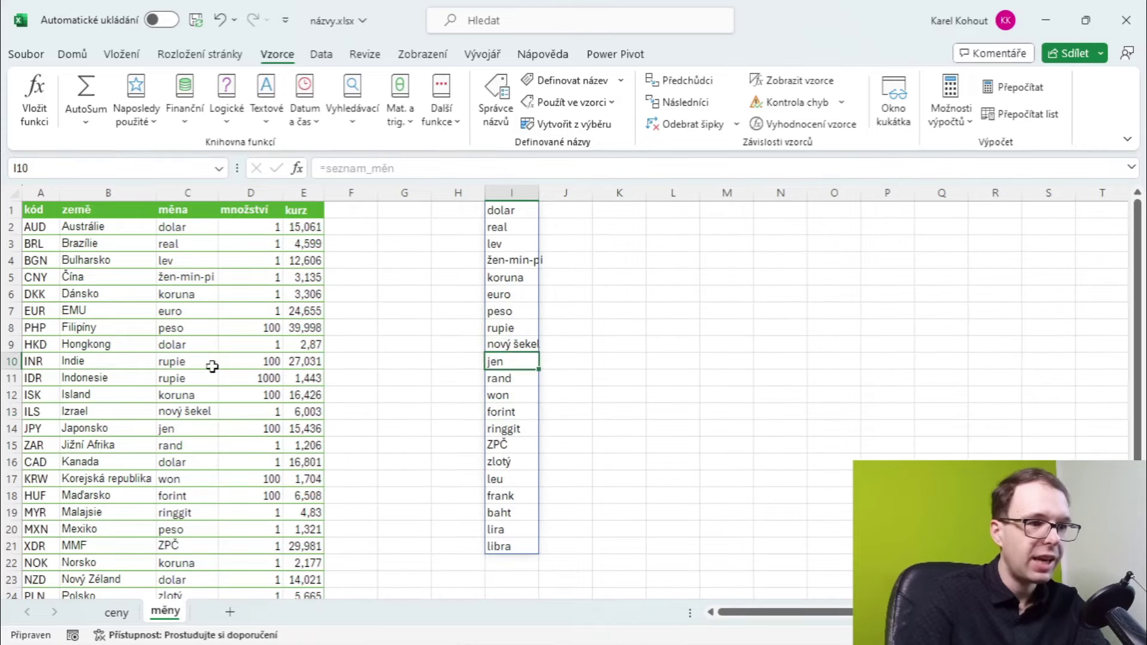
pyautogui.click(525, 212)
pyautogui.click(529, 310)
pyautogui.click(507, 395)
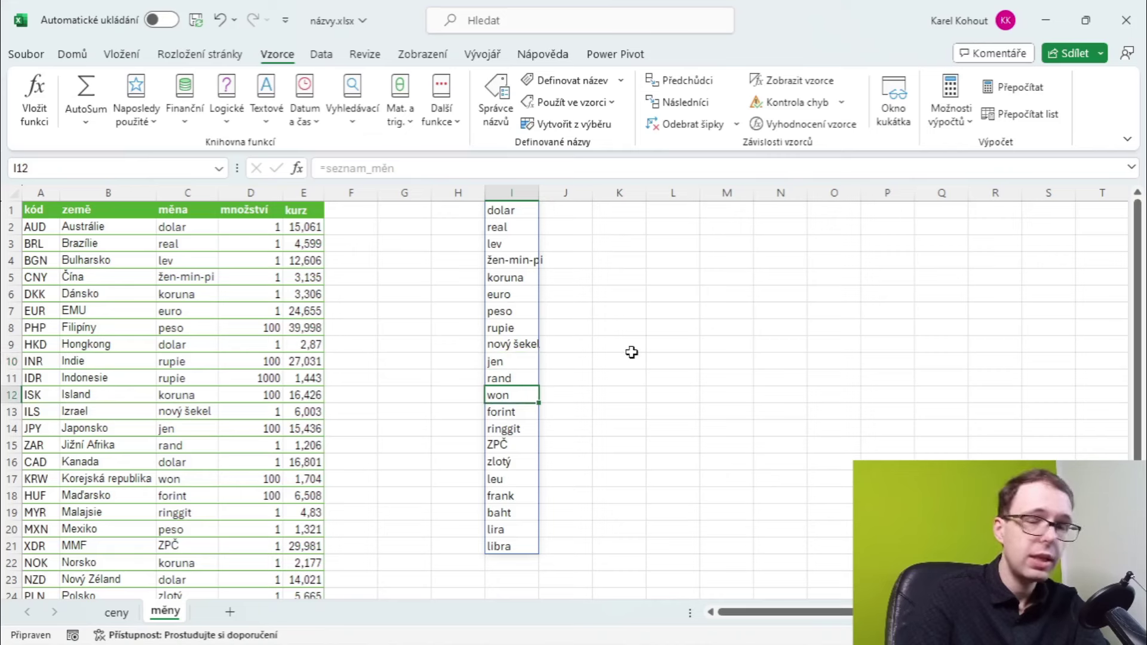
# Step: Wrap seznam_měn's UNIQUE formula in SORT so column I runs from baht to žen-min-pi
pyautogui.click(507, 126)
pyautogui.moveTo(884, 281); pyautogui.dragTo(883, 404)
pyautogui.click(529, 314)
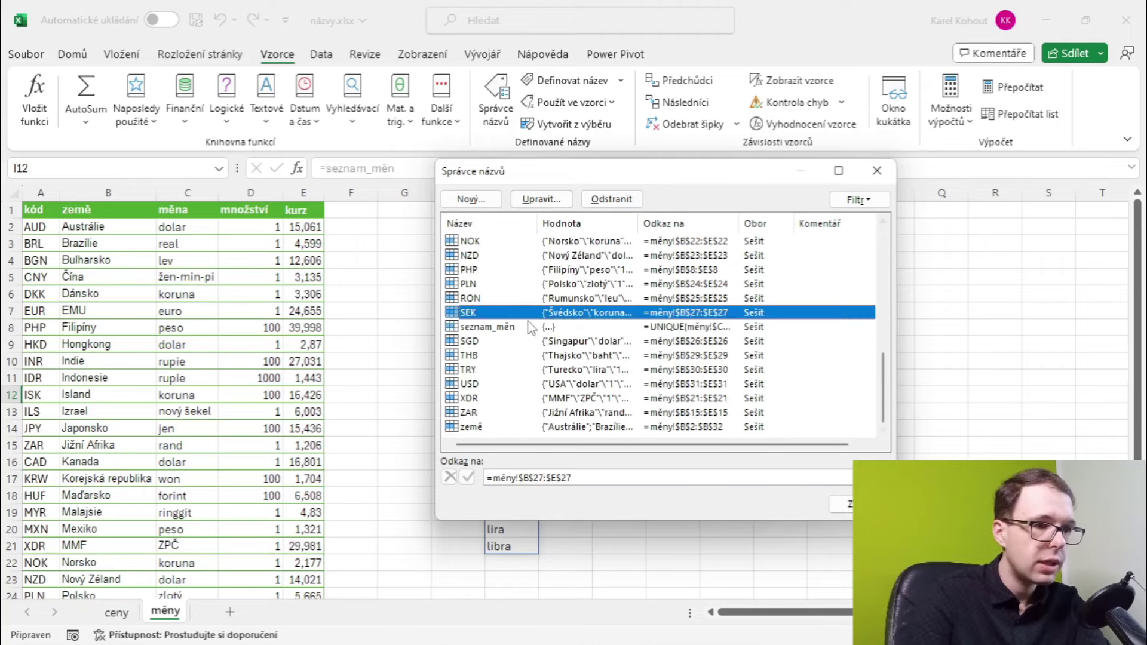
pyautogui.click(528, 327)
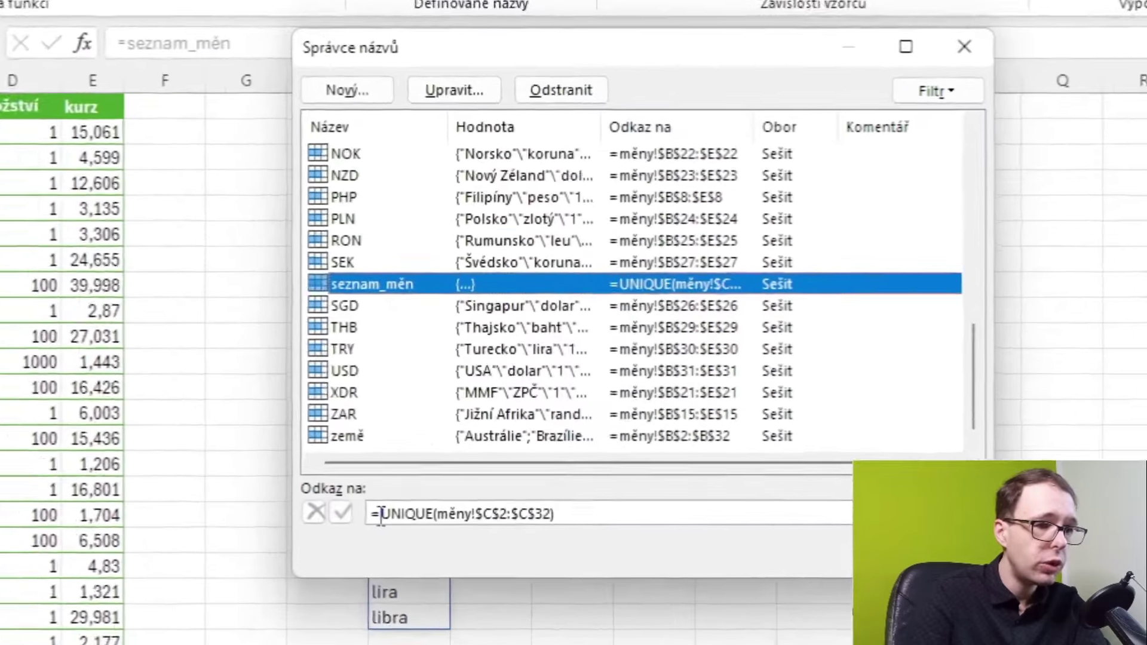
pyautogui.click(493, 478)
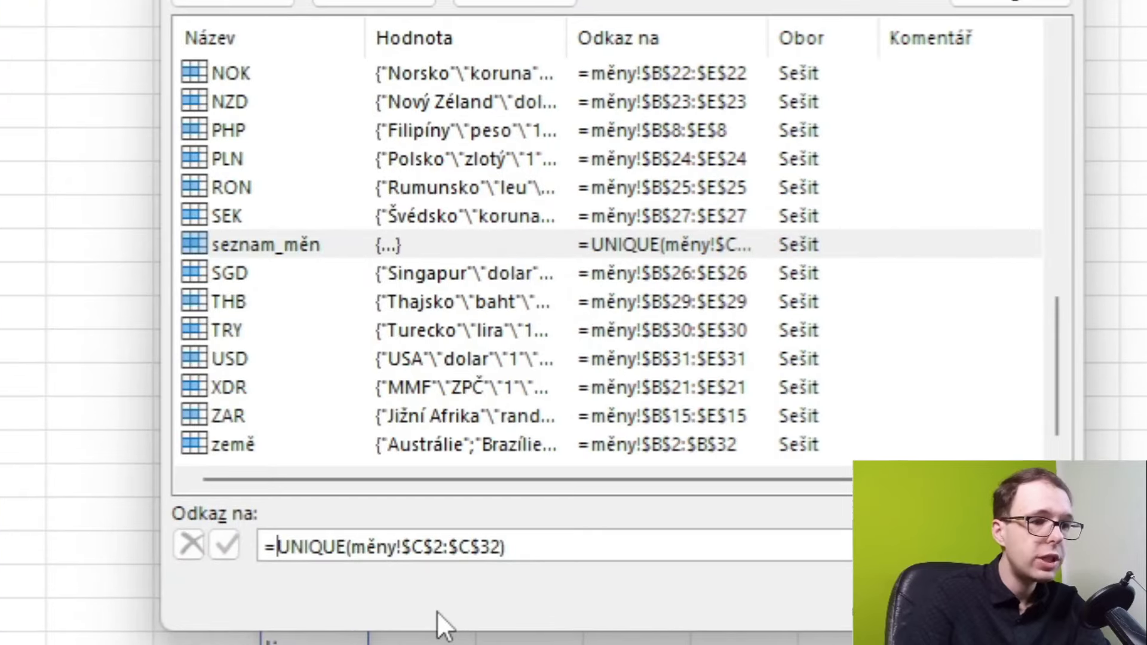
pyautogui.write('sort(')
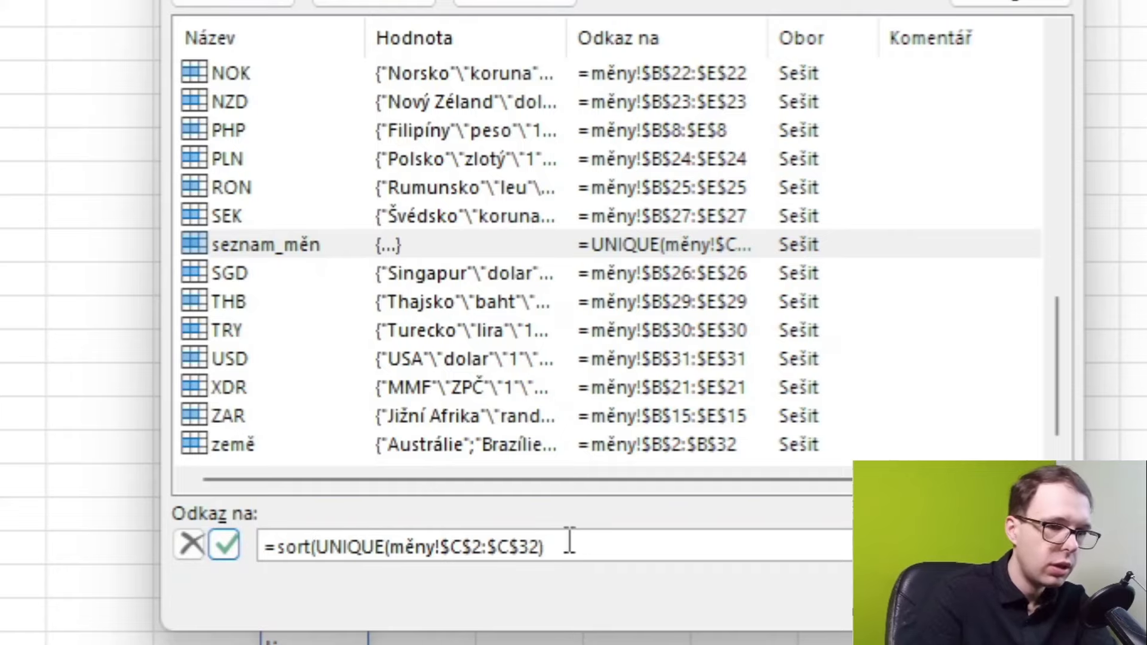
pyautogui.write(')')
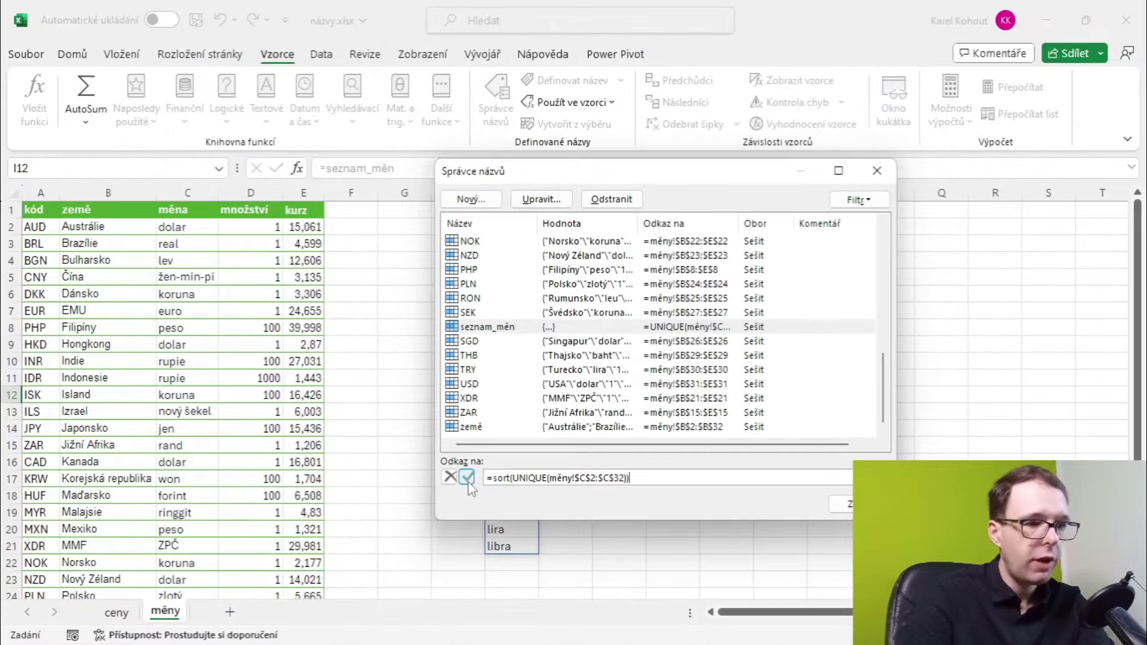
pyautogui.click(467, 478)
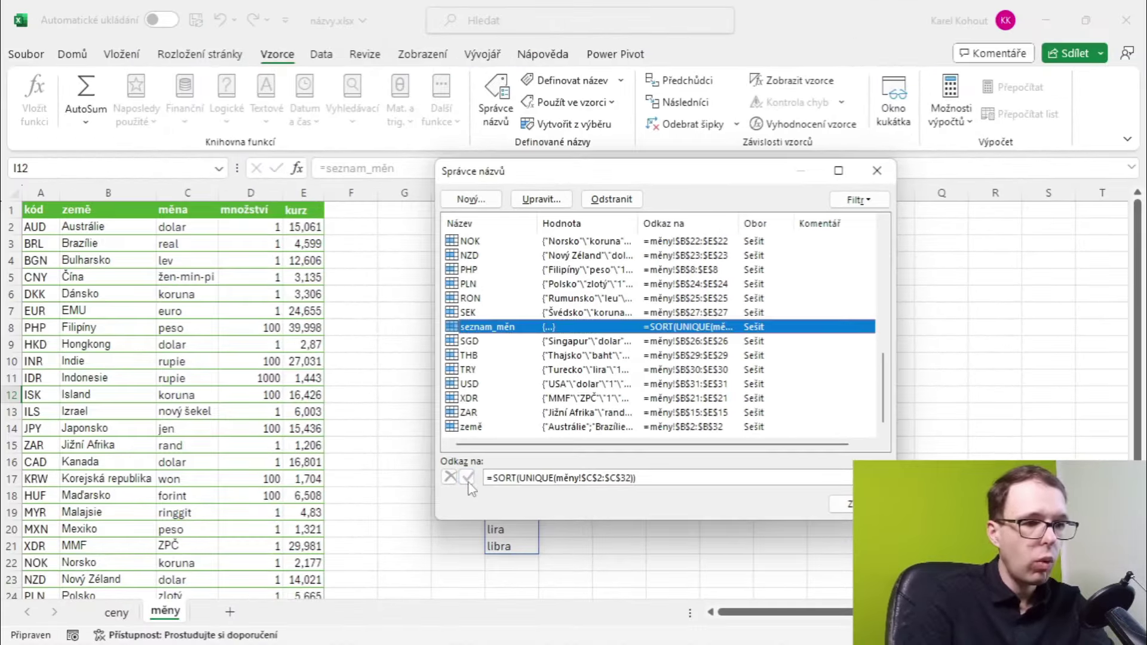
pyautogui.click(849, 505)
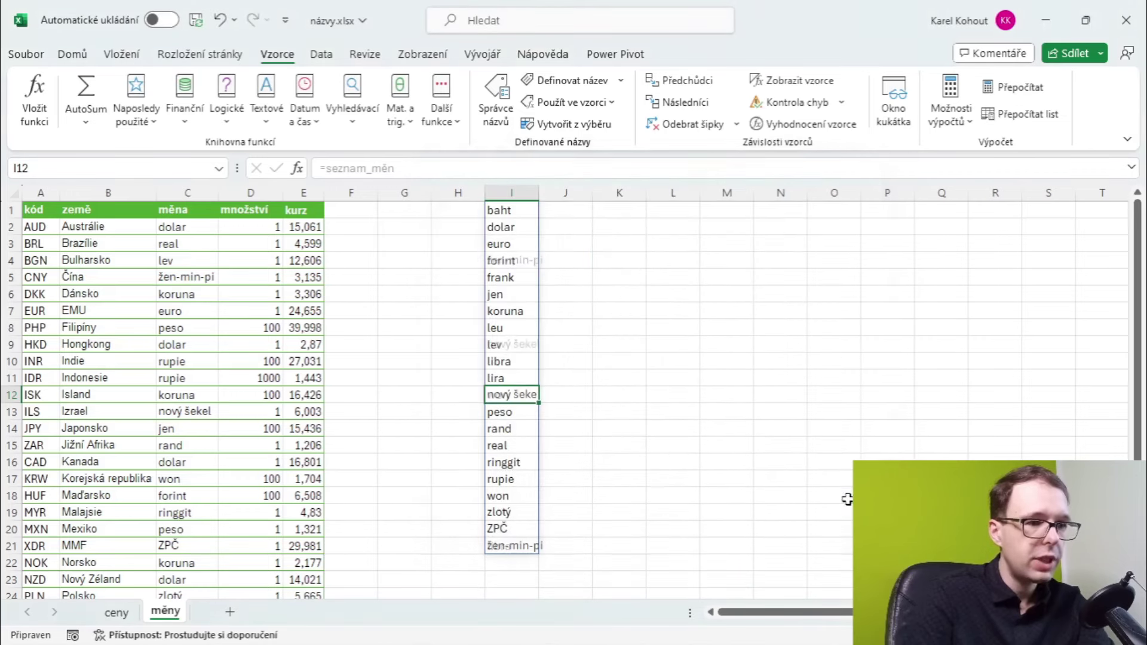